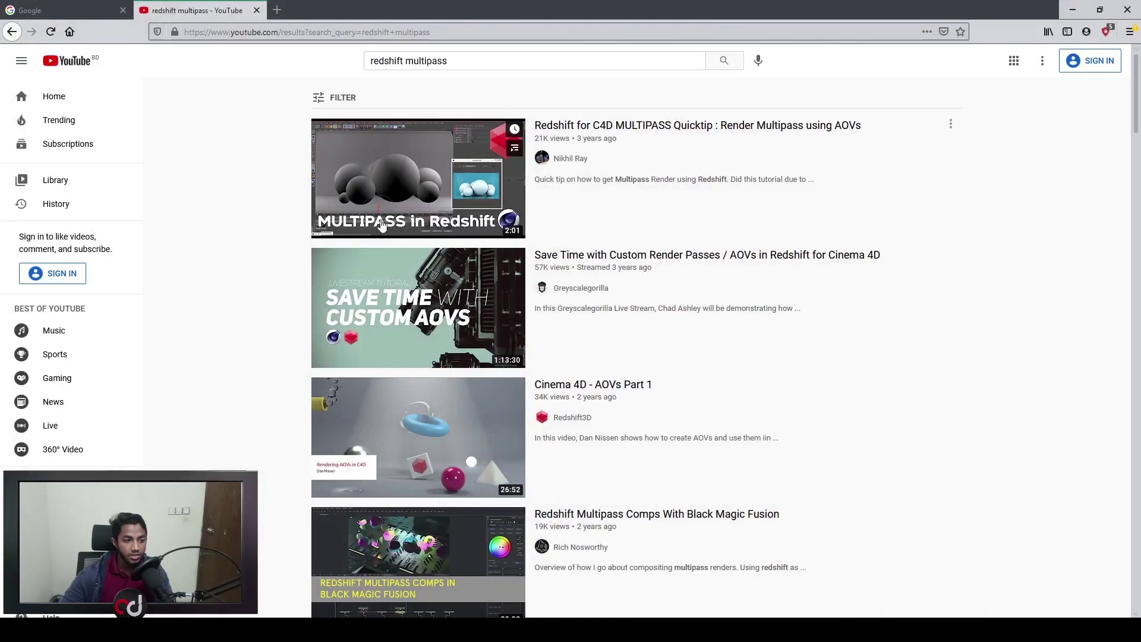
pyautogui.scroll(-5, 595, 226)
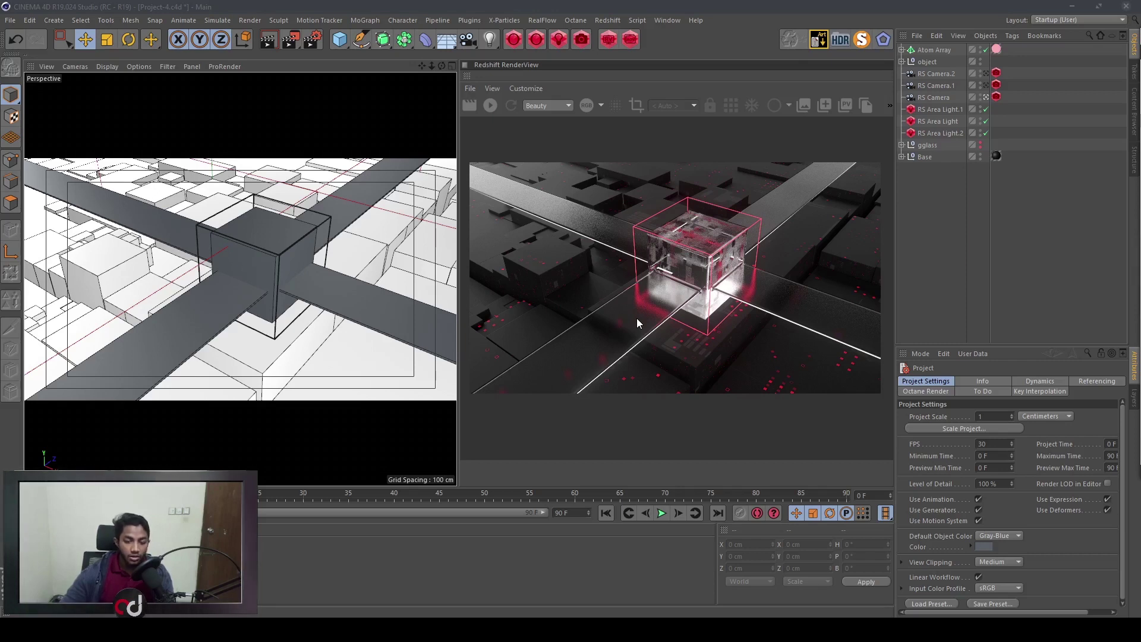
# - Review the multi-pass and compositing project save options in the render settings, and look through the Cam-1 output folder without saving
pyautogui.click(313, 41)
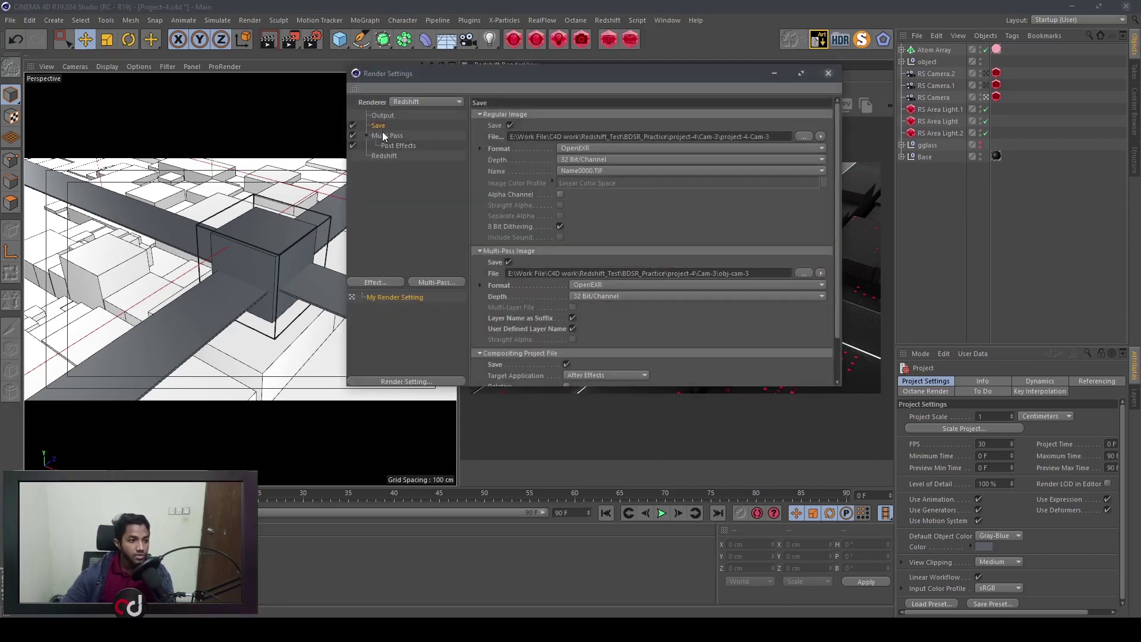
pyautogui.scroll(-2, 535, 297)
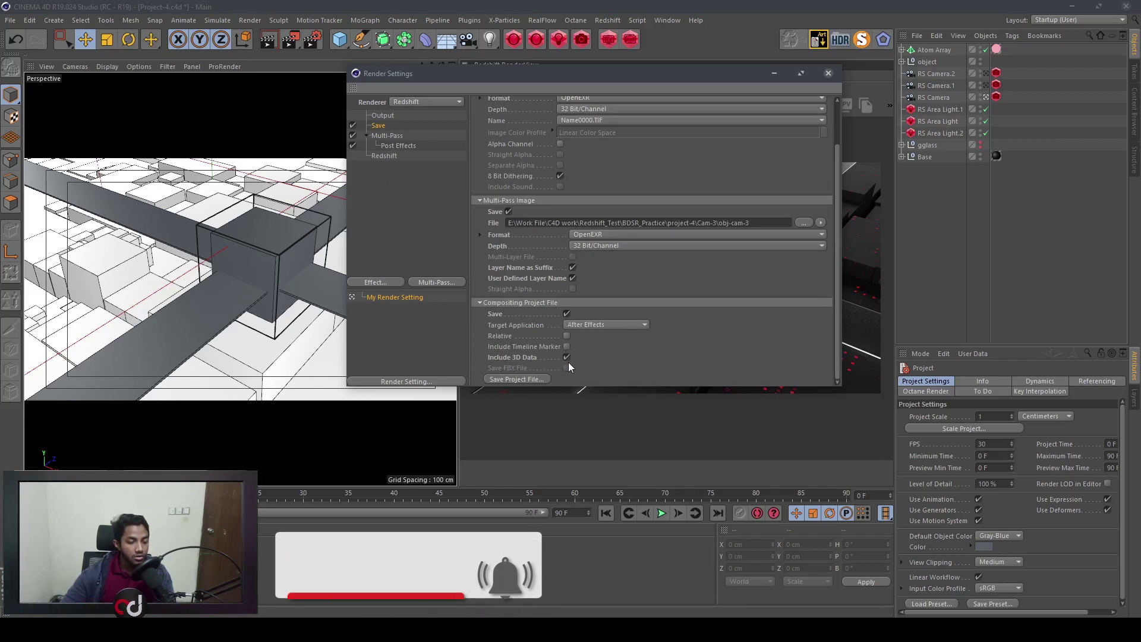
pyautogui.click(536, 380)
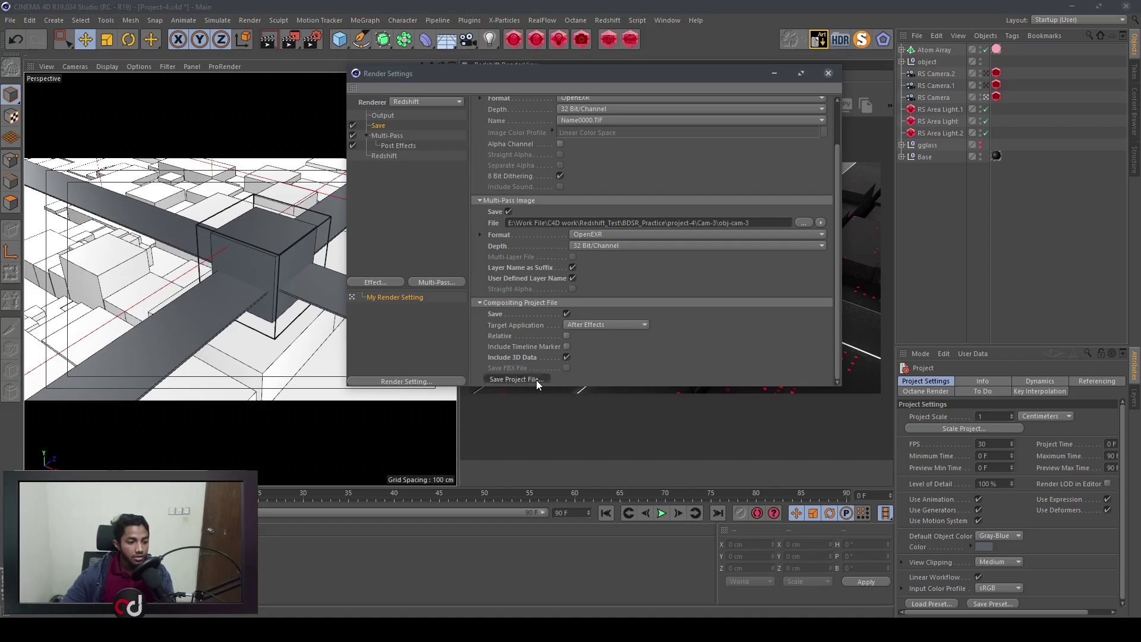
pyautogui.doubleClick(132, 179)
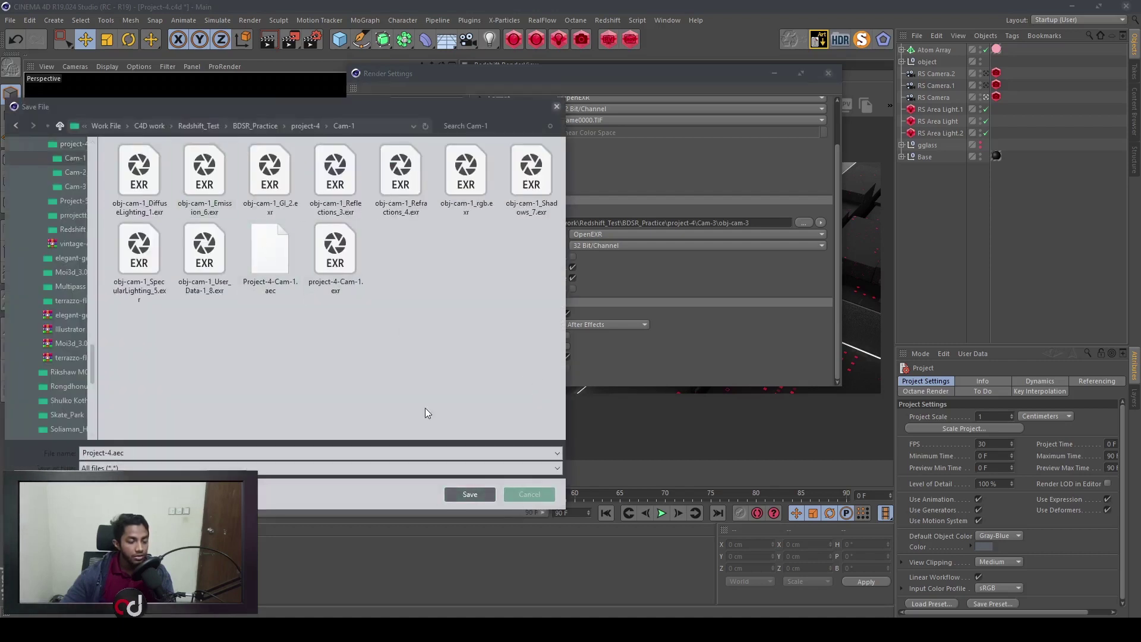
pyautogui.click(532, 496)
pyautogui.click(828, 73)
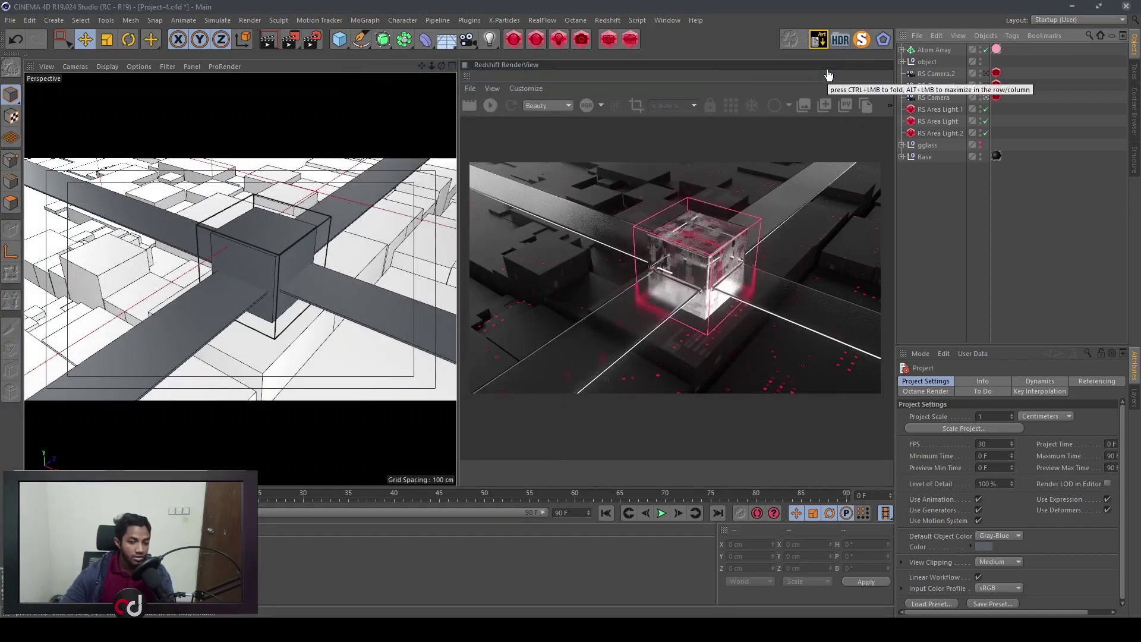
# - Switch to After Effects and create a new composition named Tutorial
pyautogui.click(357, 616)
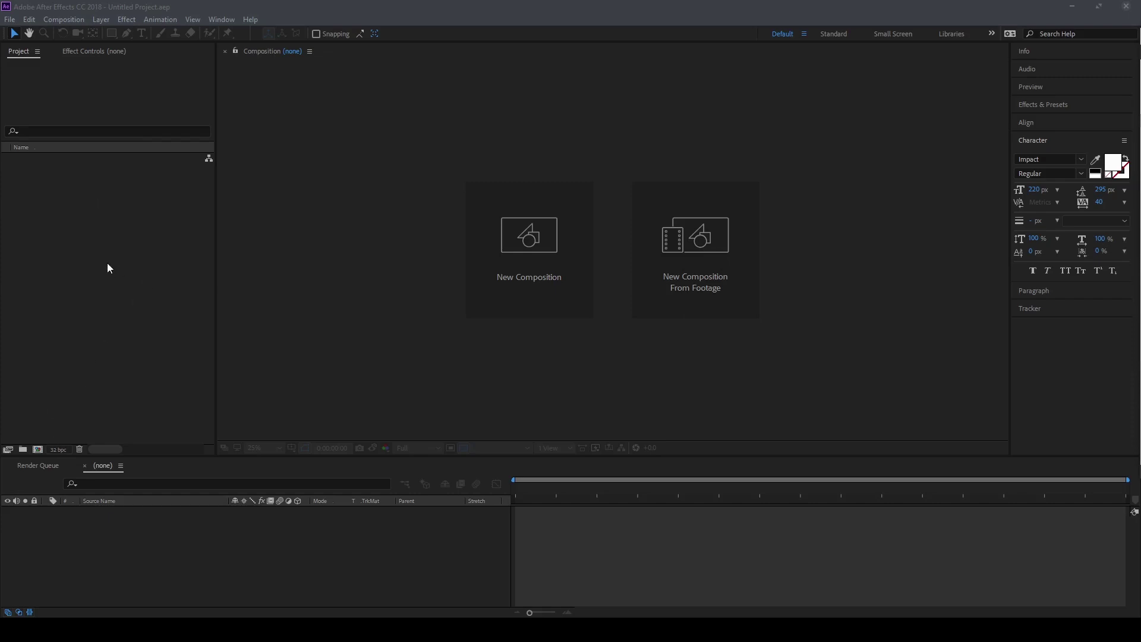
pyautogui.click(38, 449)
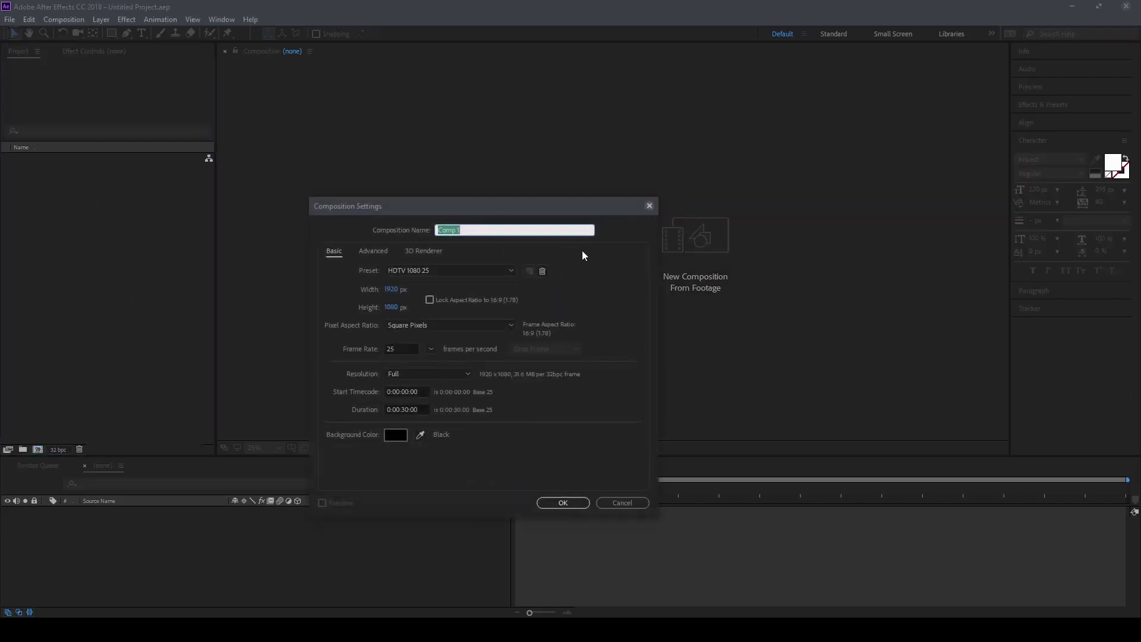
pyautogui.write('Tutorial')
pyautogui.press('Return')
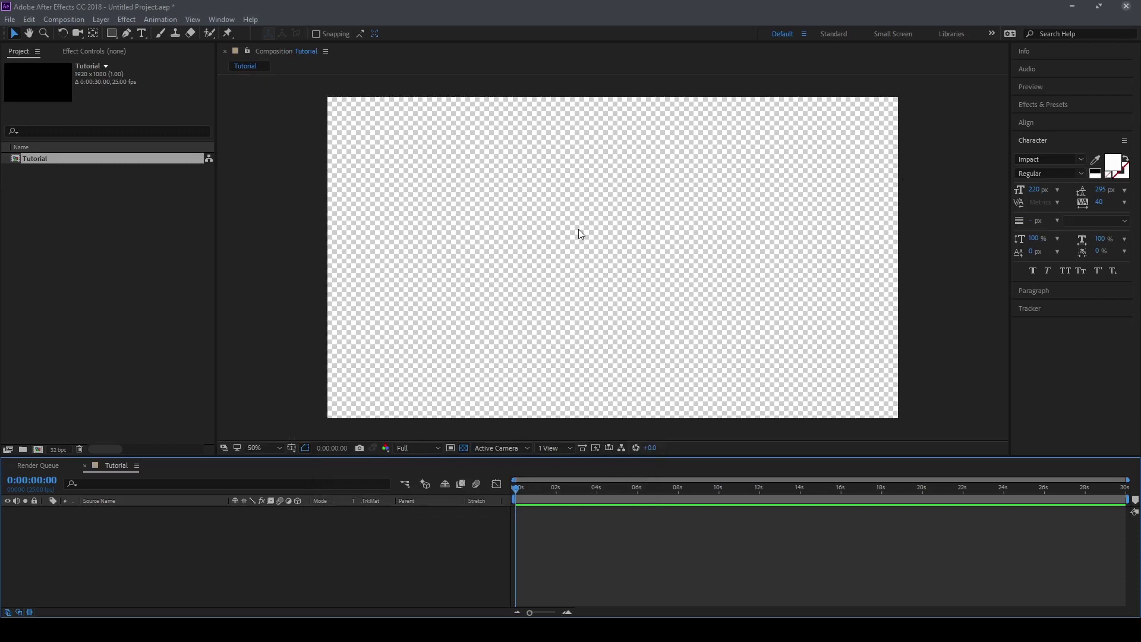
# - Import all render pass files from the Cam-1 folder inside project-4 on the New Volume (E:) drive
pyautogui.doubleClick(156, 255)
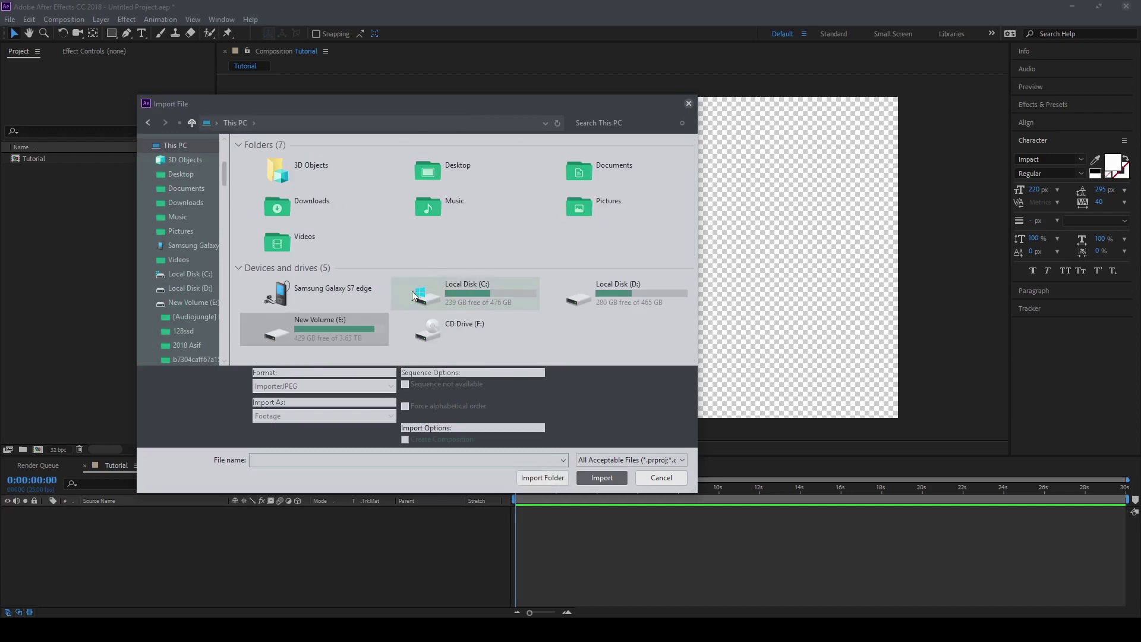
pyautogui.doubleClick(348, 337)
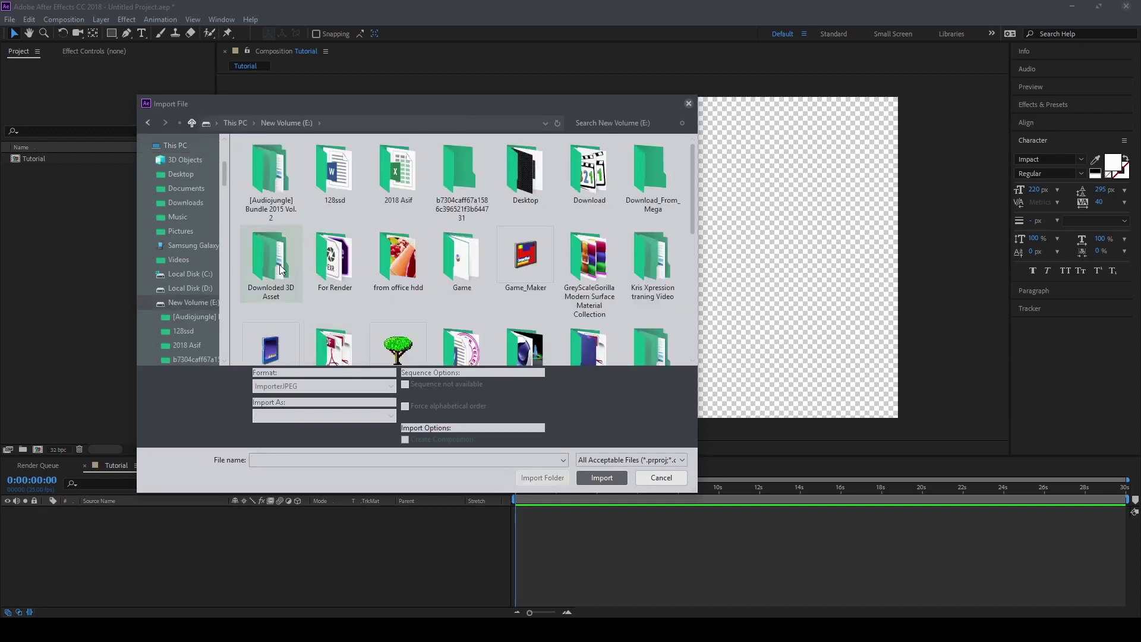
pyautogui.scroll(-1, 279, 256)
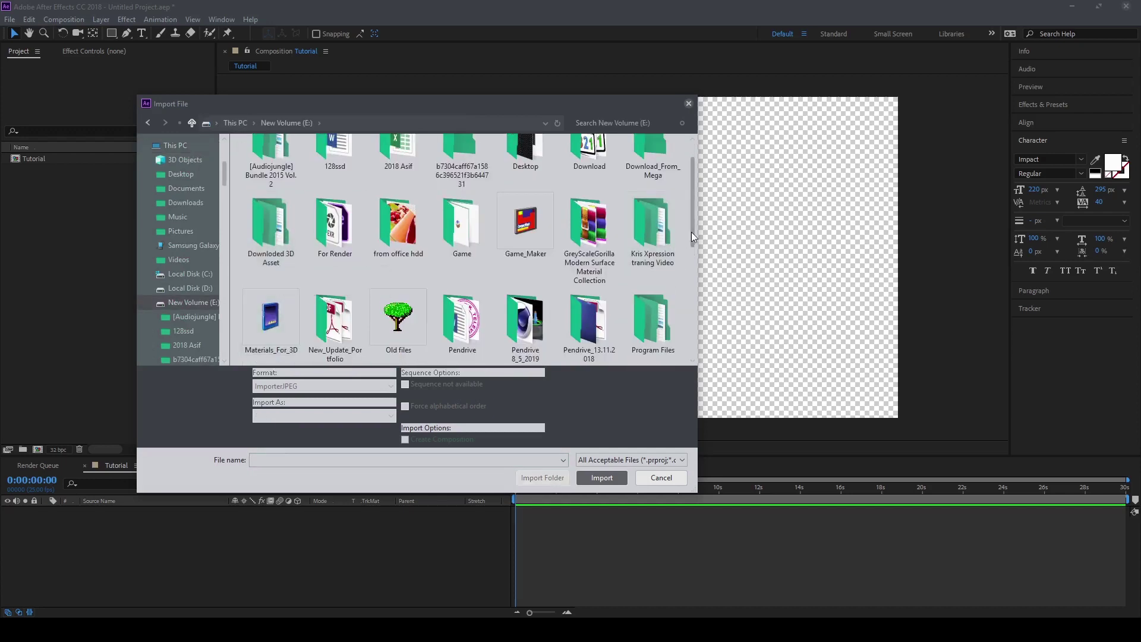
pyautogui.scroll(-1, 690, 232)
pyautogui.doubleClick(284, 341)
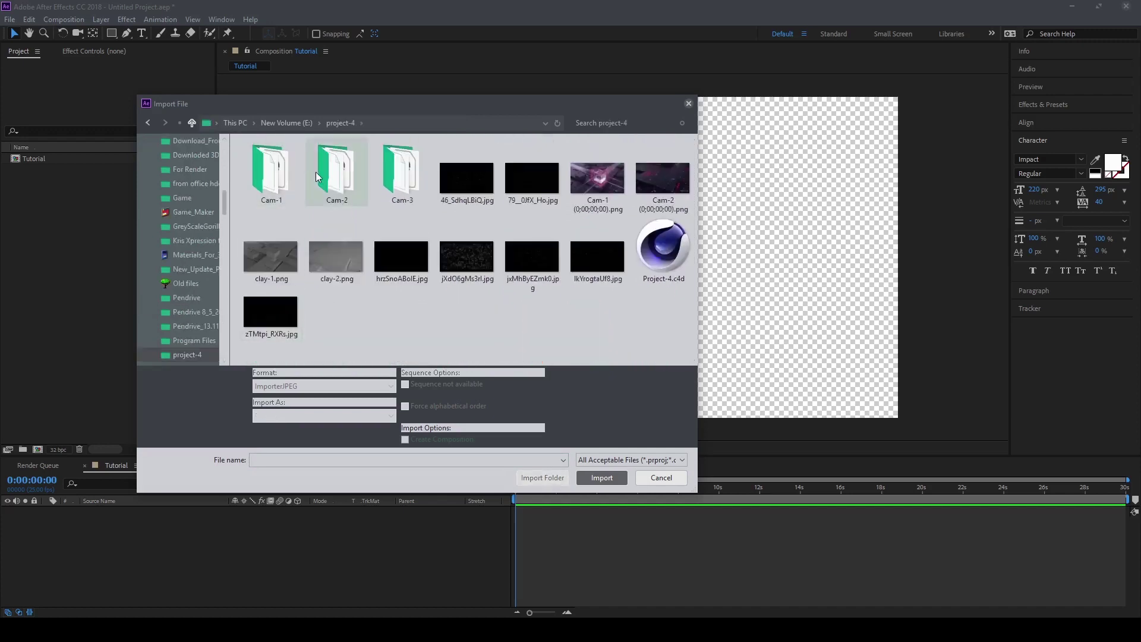
pyautogui.doubleClick(287, 170)
pyautogui.moveTo(276, 320); pyautogui.dragTo(692, 156)
pyautogui.click(607, 477)
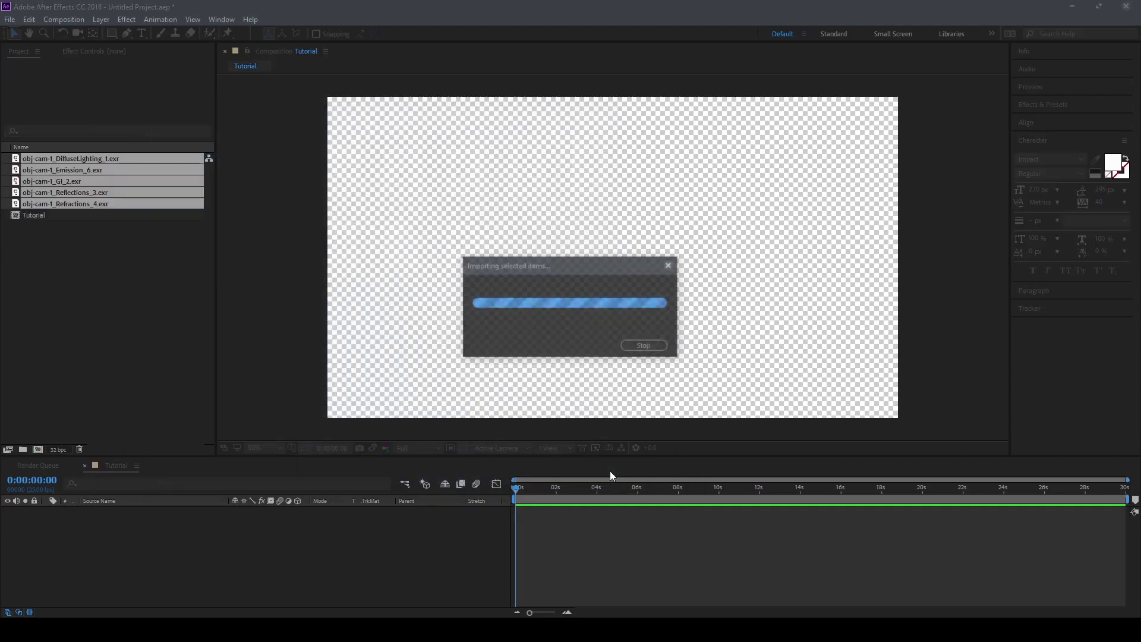
pyautogui.click(66, 353)
# - Copy the RS Camera layer from the project-4-Cam-1 composition into the Tutorial composition
pyautogui.click(6, 261)
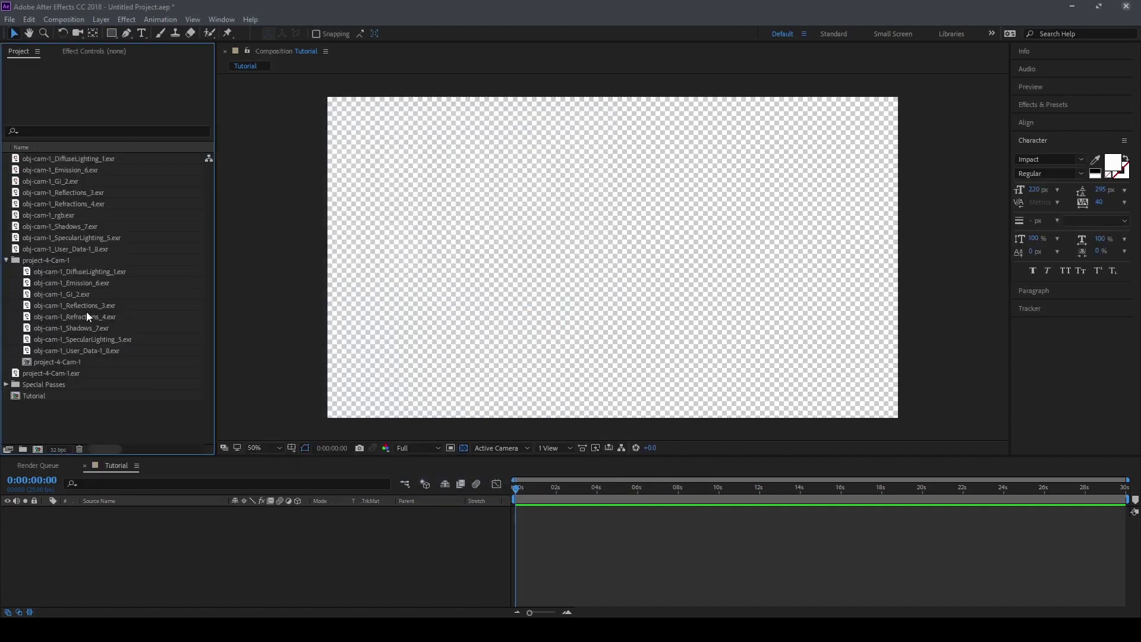
pyautogui.click(68, 364)
pyautogui.doubleClick(50, 361)
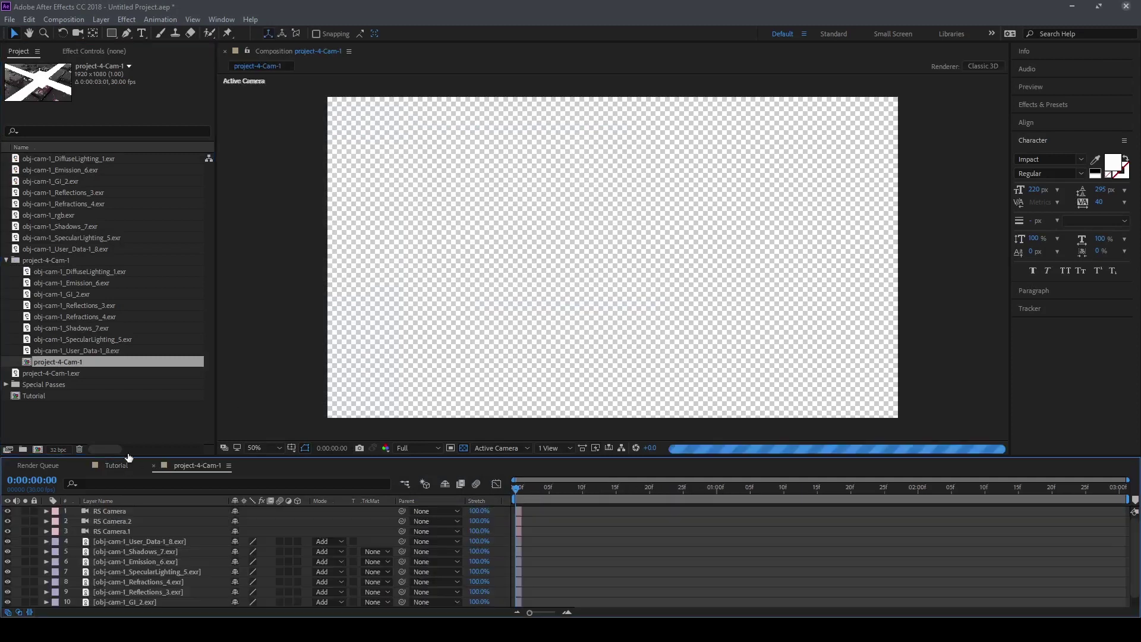
pyautogui.click(119, 515)
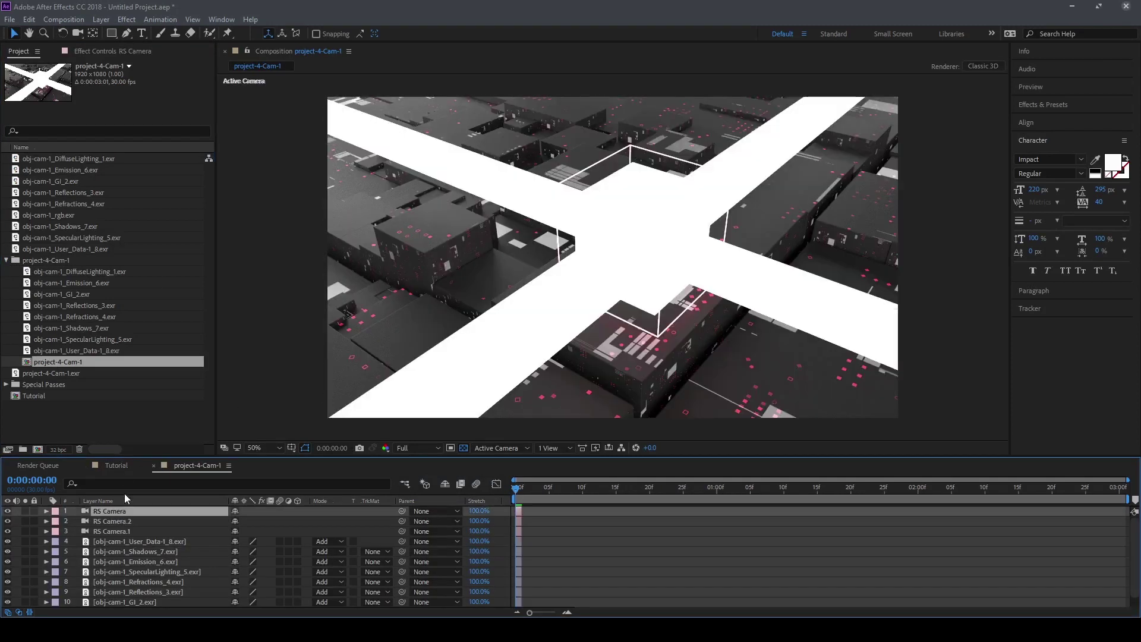
pyautogui.click(116, 467)
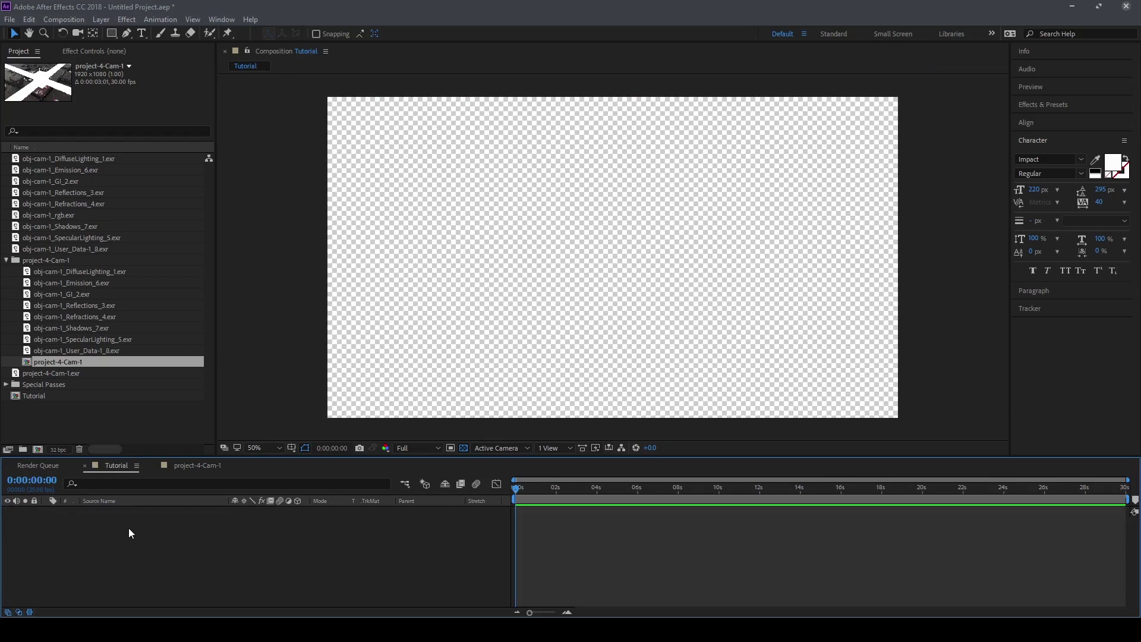
pyautogui.hotkey('ctrl', 'v')
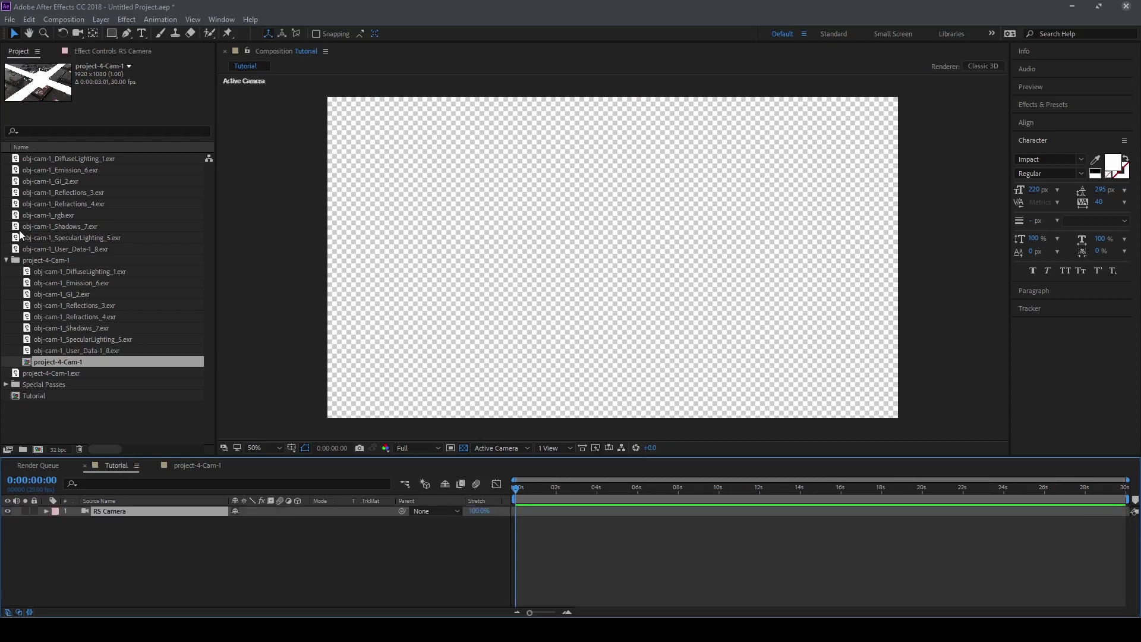
pyautogui.click(6, 261)
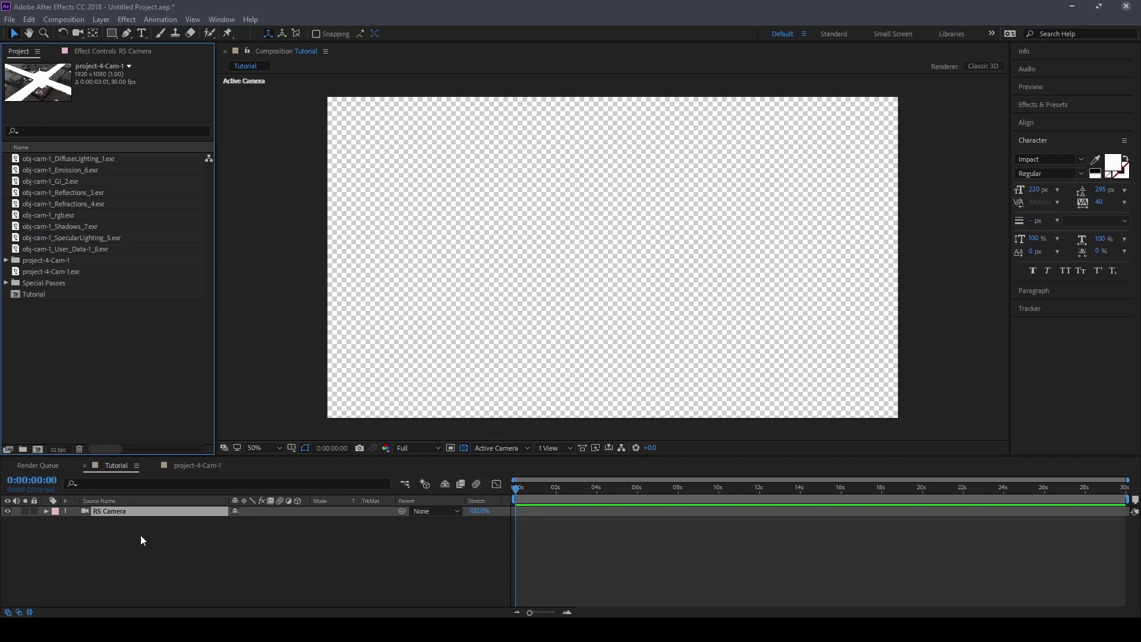
pyautogui.click(141, 535)
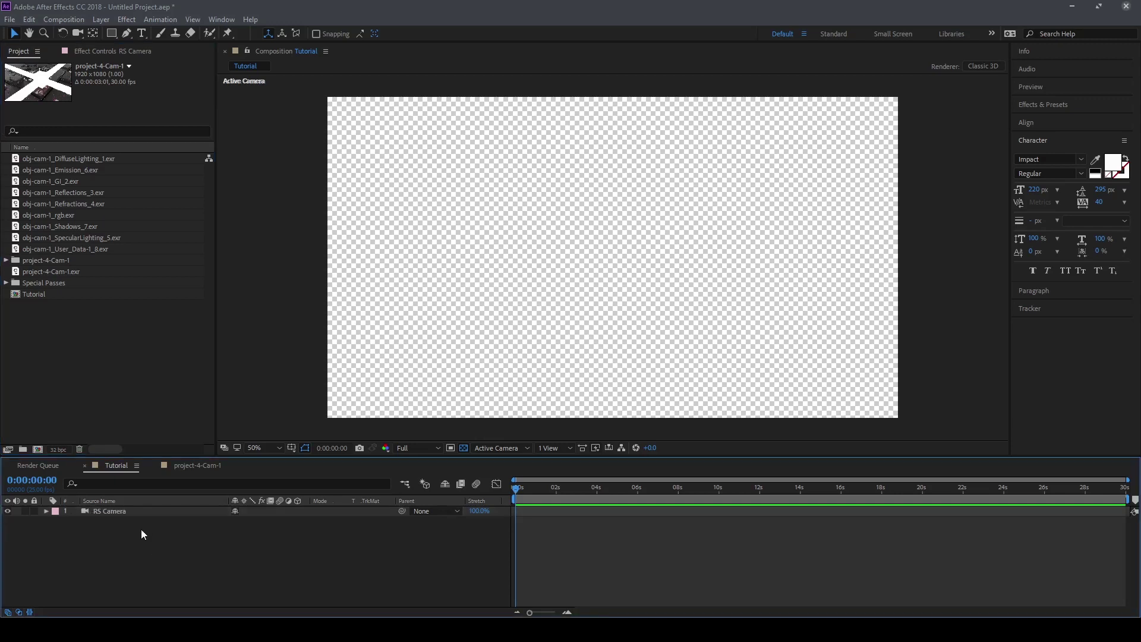
# - Add obj-cam-1_rgb.exr to the Tutorial composition as a layer below RS Camera
pyautogui.click(111, 217)
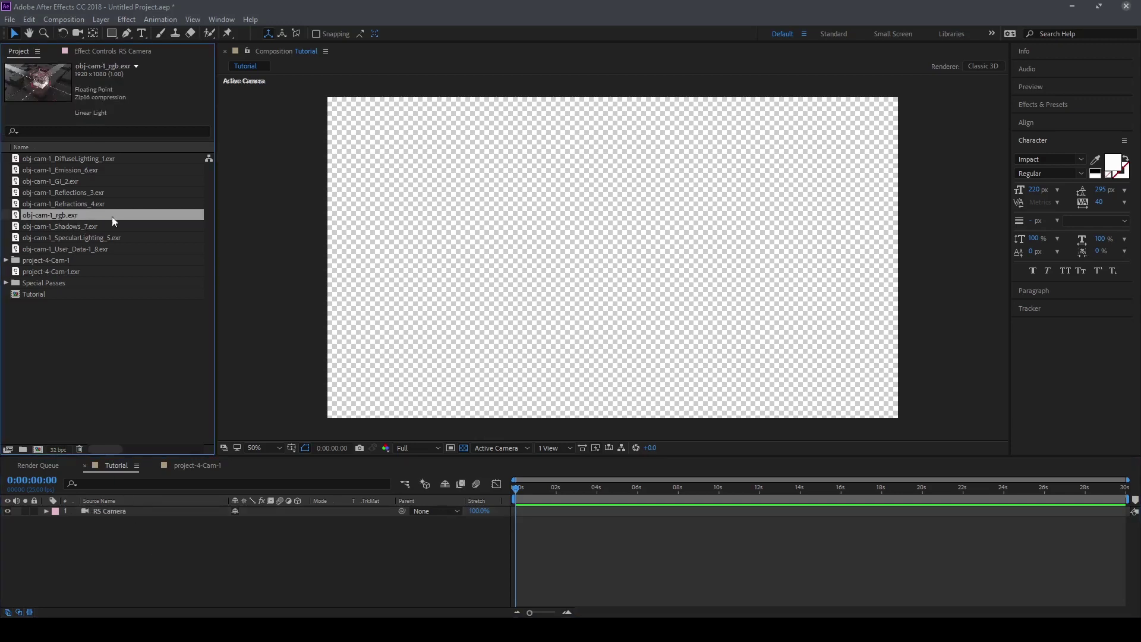
pyautogui.moveTo(44, 224); pyautogui.dragTo(129, 522)
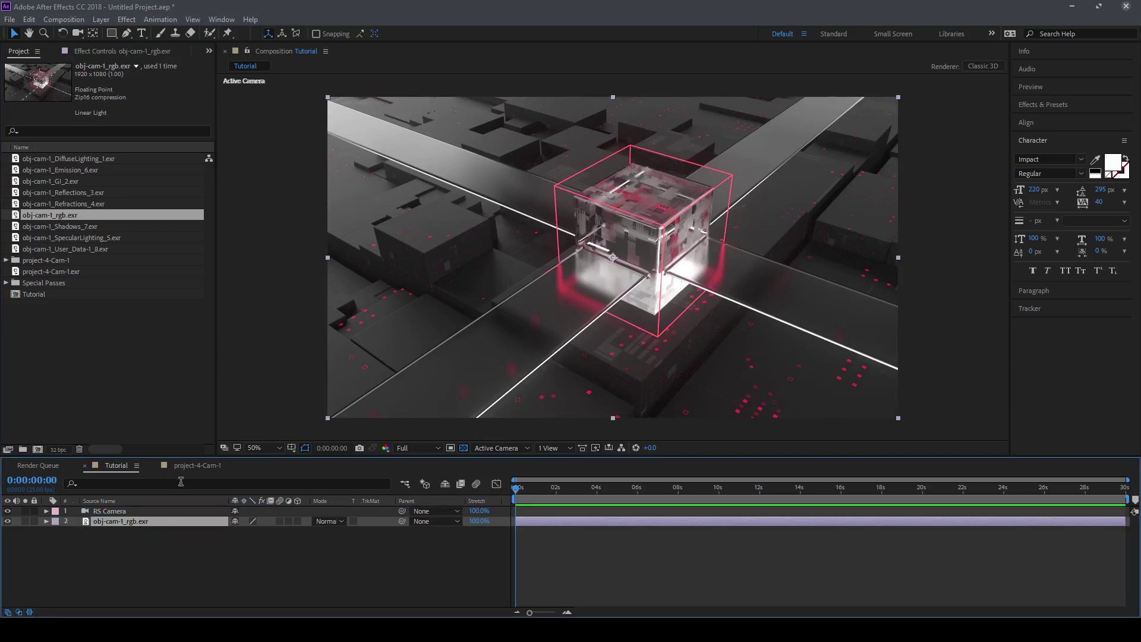
pyautogui.click(131, 533)
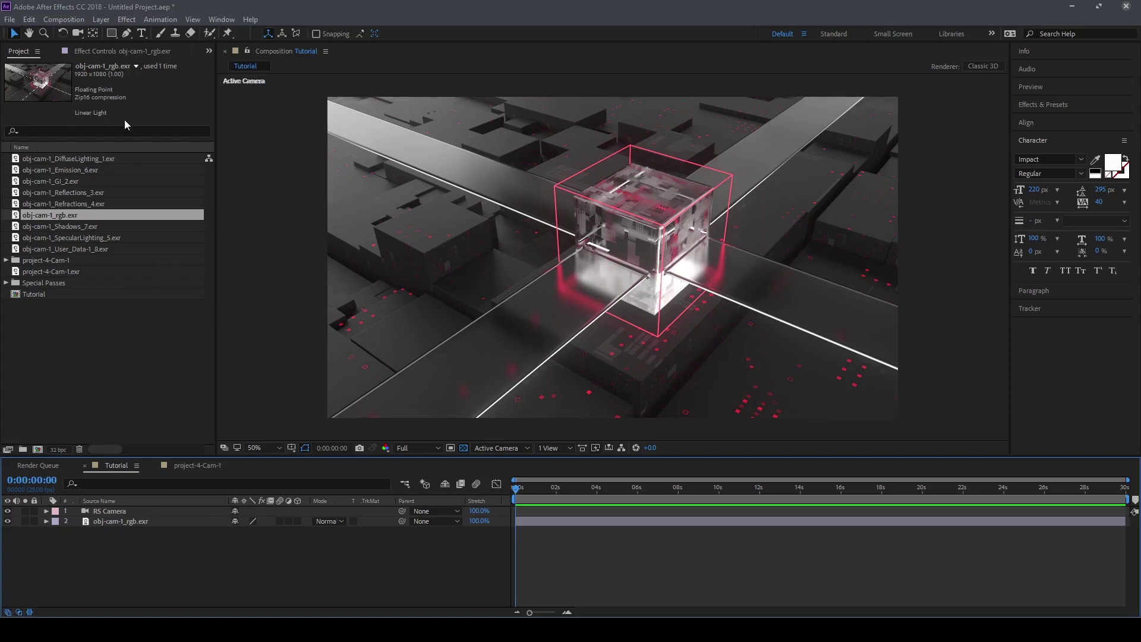
# - Place obj-cam-1_DiffuseLighting_1.exr directly above the rgb layer and set its blending mode to Color Dodge
pyautogui.click(73, 159)
pyautogui.moveTo(36, 164); pyautogui.dragTo(127, 511)
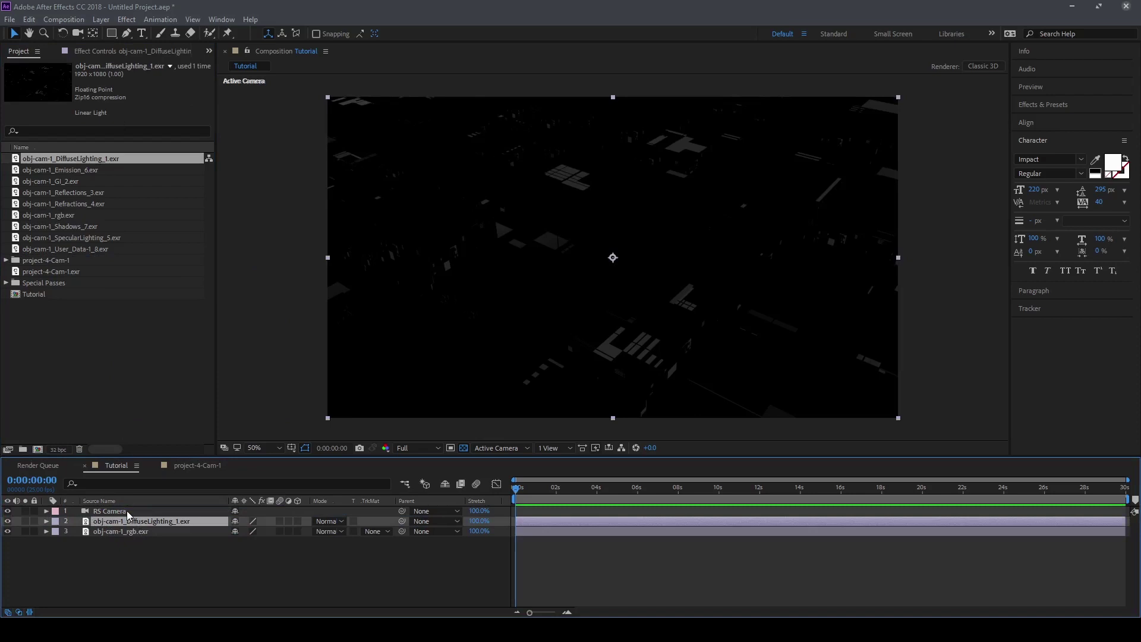
pyautogui.click(327, 522)
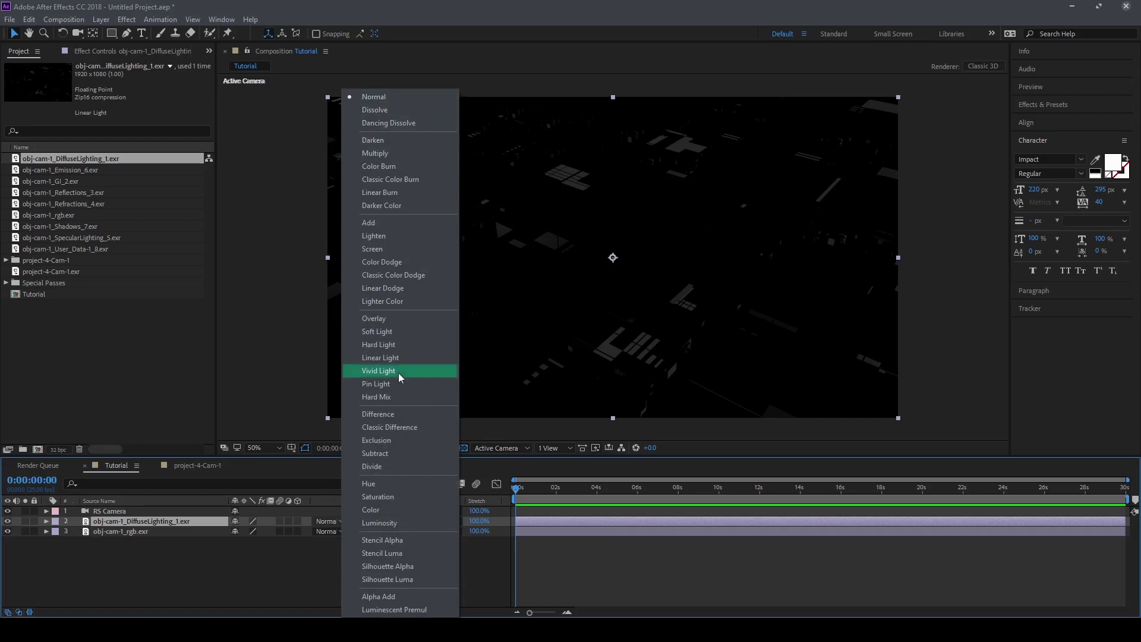
pyautogui.click(384, 267)
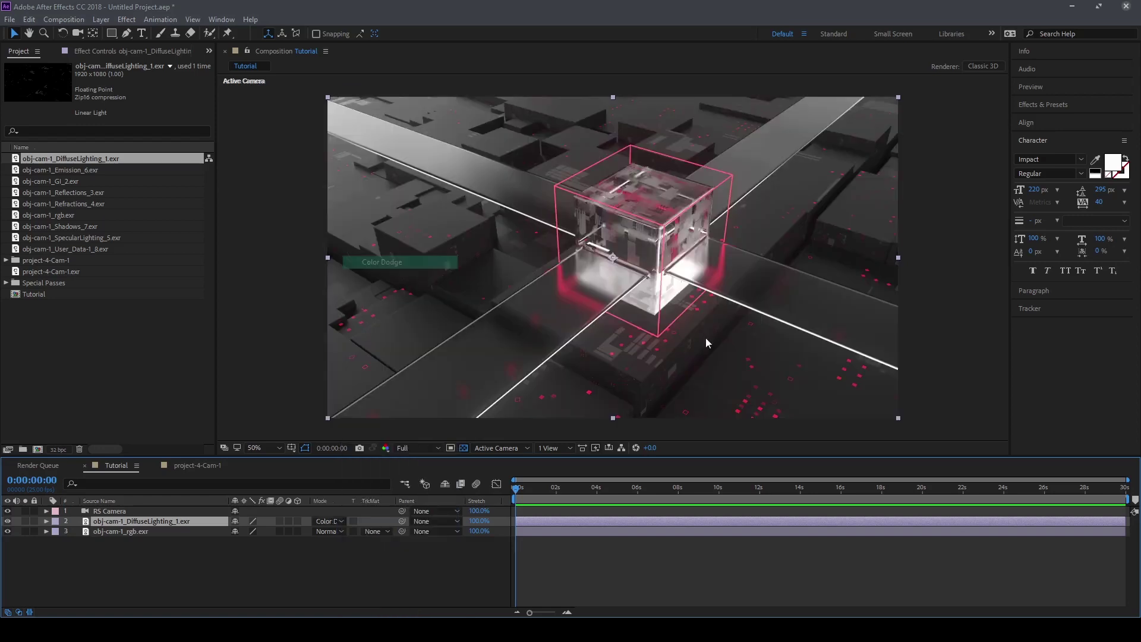
pyautogui.click(19, 597)
pyautogui.click(169, 522)
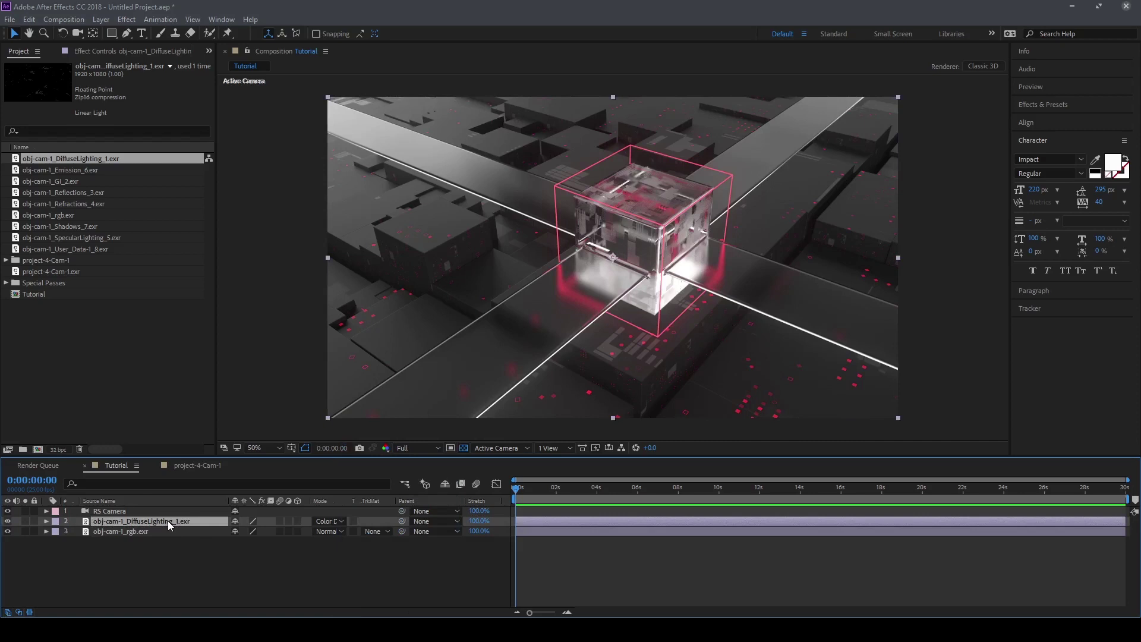
# - Place obj-cam-1_GI_2.exr above the DiffuseLighting layer and set its blending mode to Color Dodge
pyautogui.moveTo(69, 181); pyautogui.dragTo(159, 518)
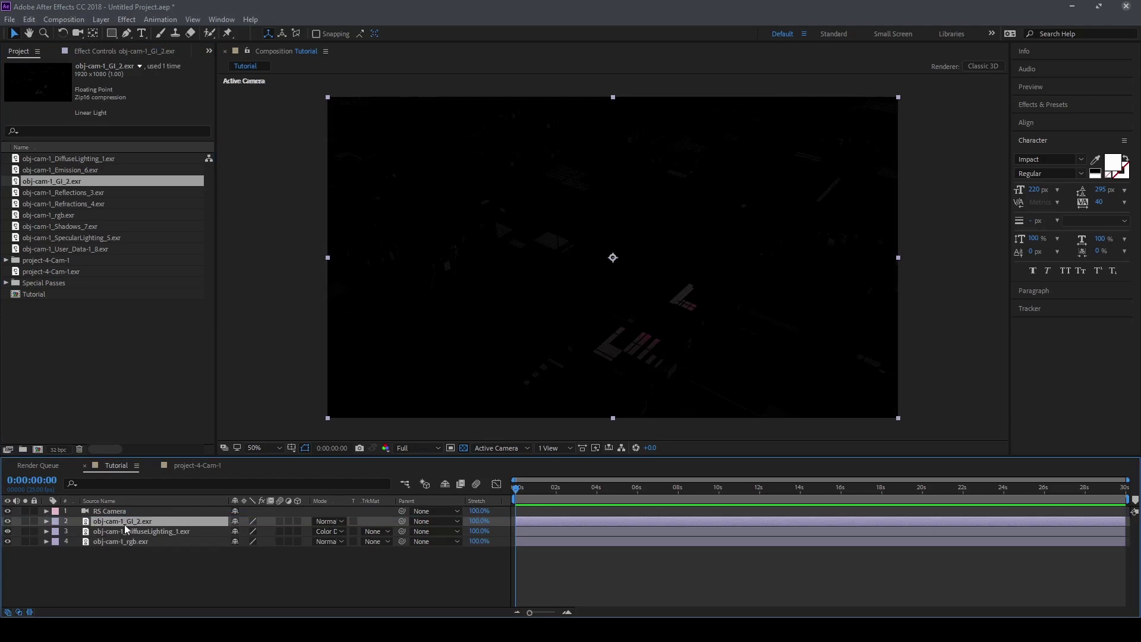
pyautogui.click(319, 522)
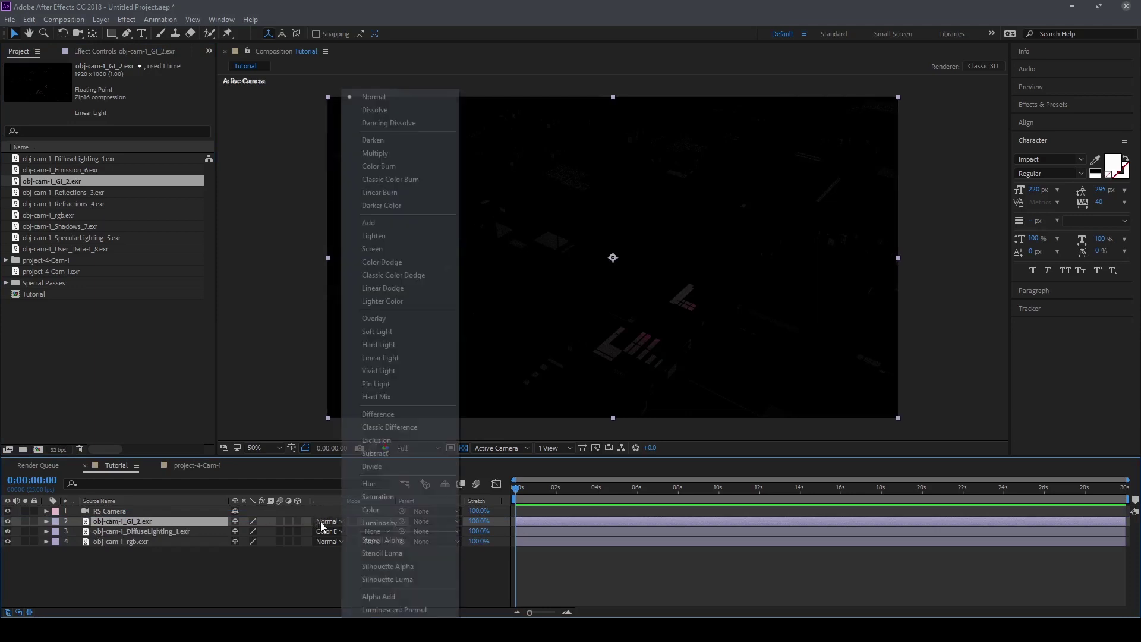
pyautogui.click(386, 267)
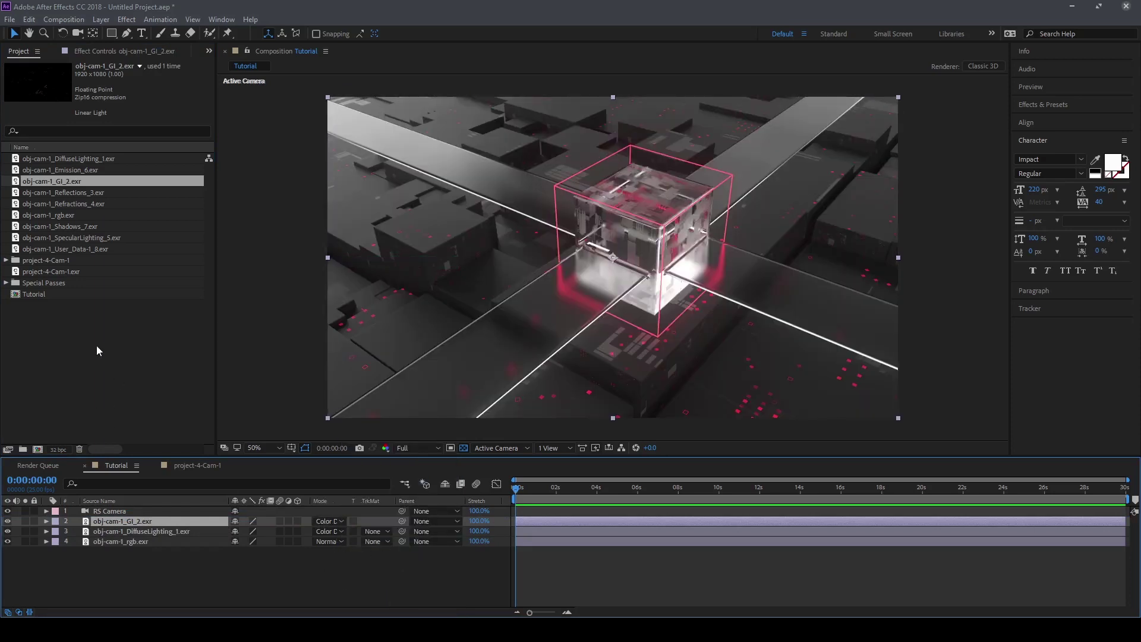
# - Place obj-cam-1_Reflections_3.exr above the GI layer and set its blending mode to Color Dodge
pyautogui.click(82, 191)
pyautogui.moveTo(80, 198); pyautogui.dragTo(126, 521)
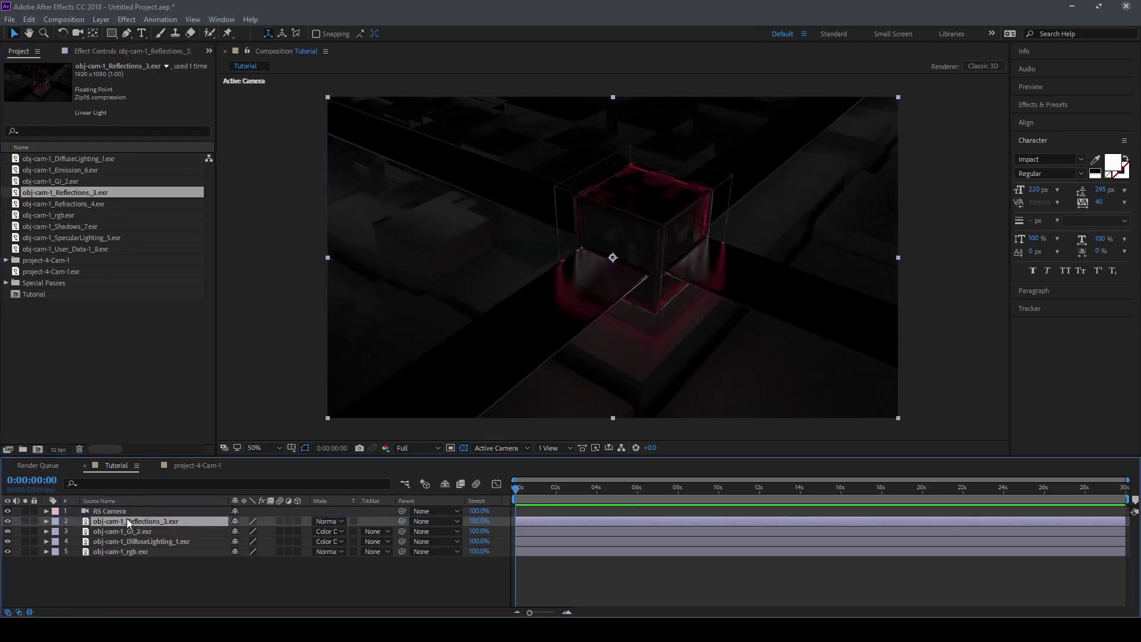
pyautogui.click(325, 523)
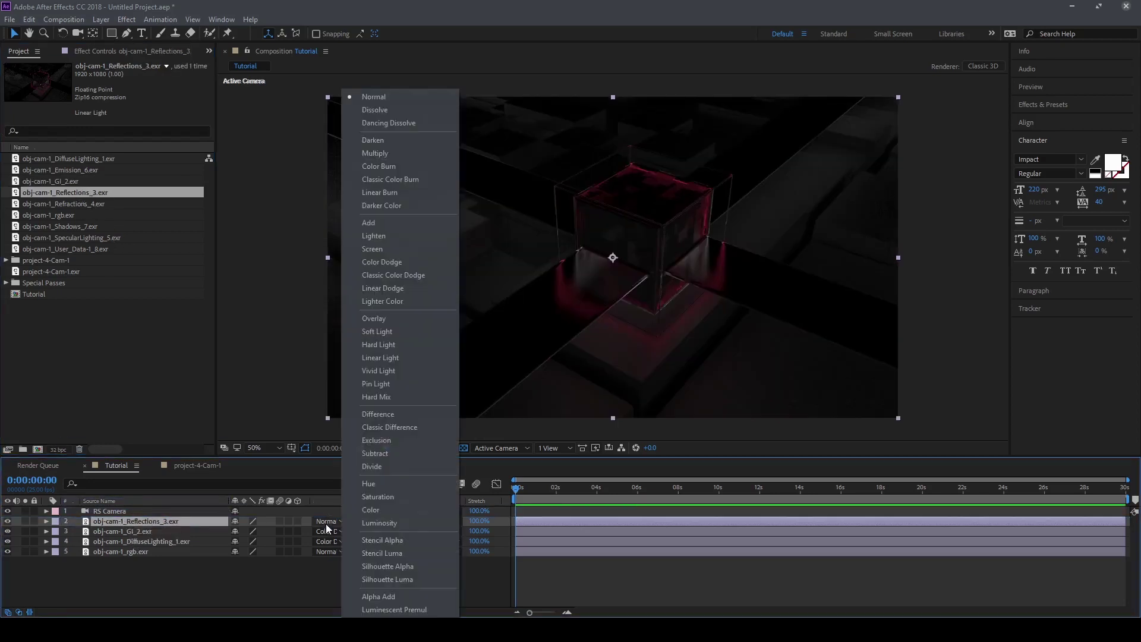
pyautogui.click(392, 262)
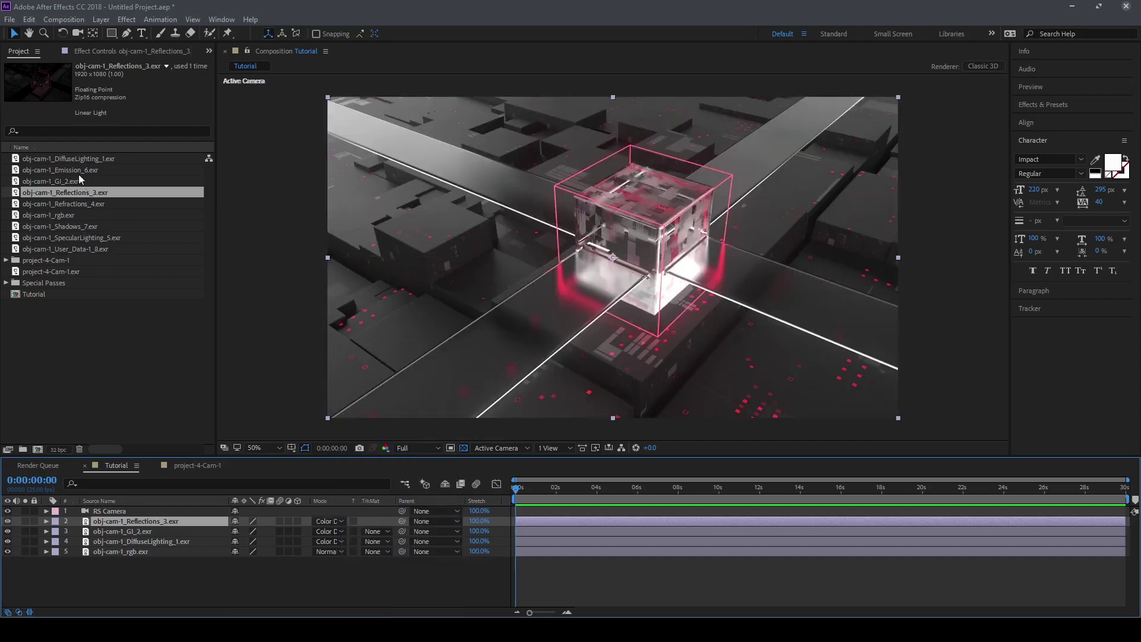
# - Place obj-cam-1_Shadows_7.exr above the Reflections layer and set its blending mode to Color Dodge
pyautogui.click(77, 228)
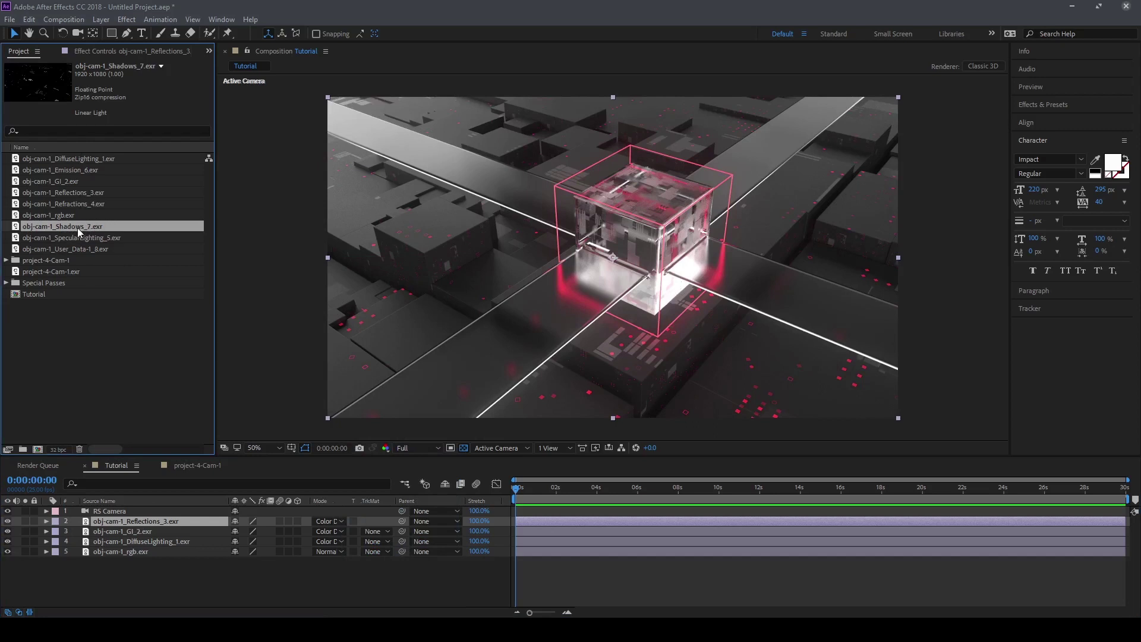
pyautogui.moveTo(76, 225); pyautogui.dragTo(125, 516)
pyautogui.click(333, 522)
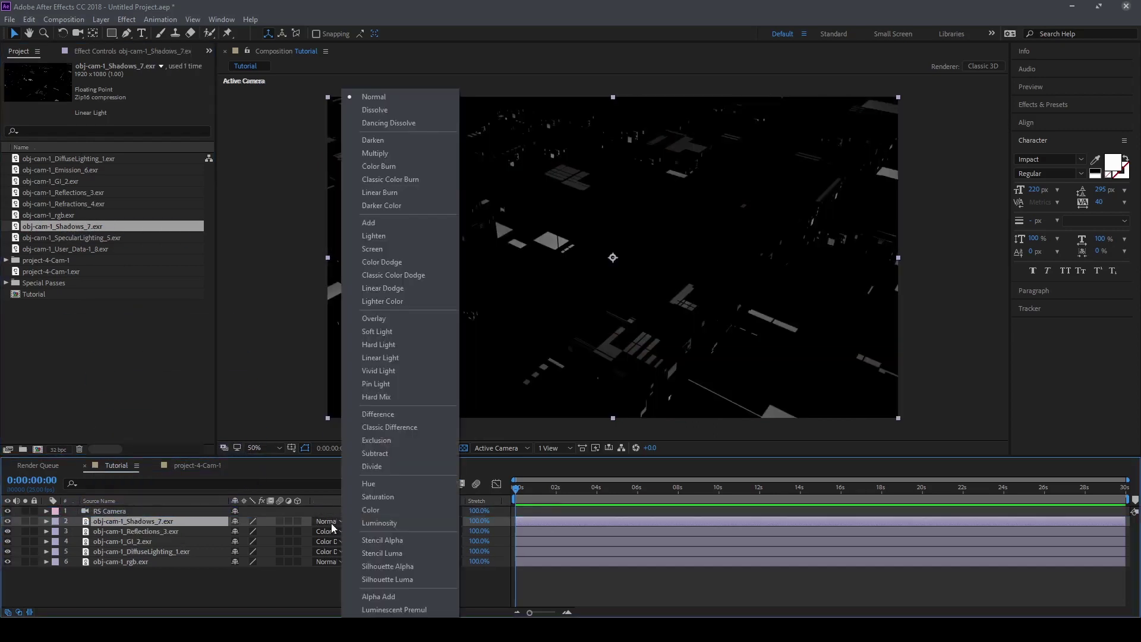
pyautogui.click(385, 262)
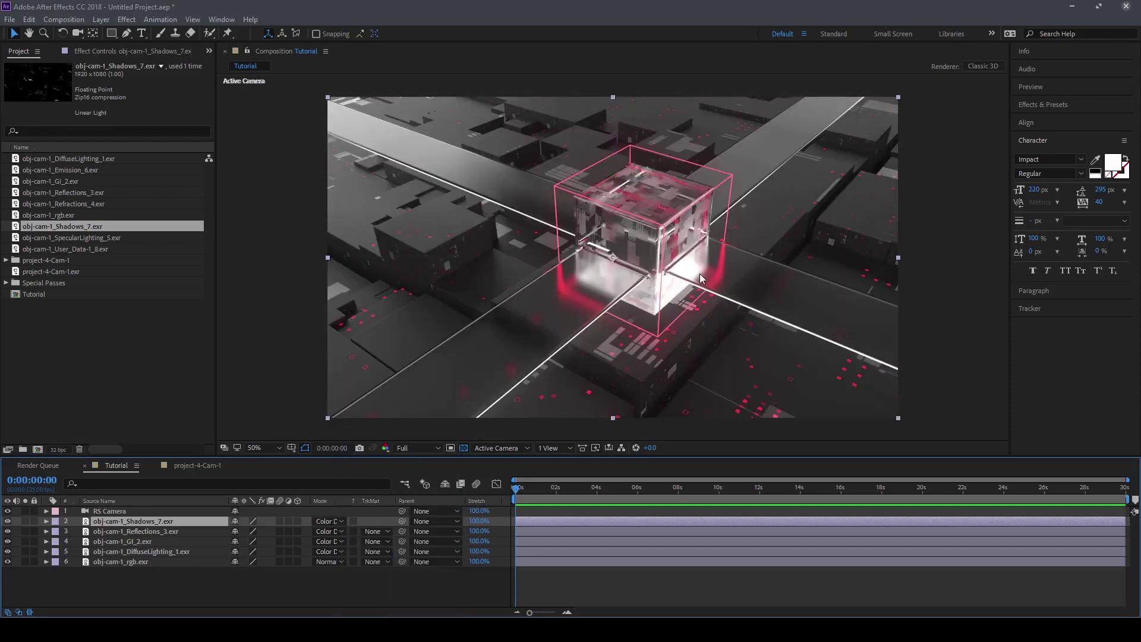
# - Adjust the opacity of the obj-cam-1_Shadows_7.exr layer to a partial value and collapse the layer's properties
pyautogui.press('t')
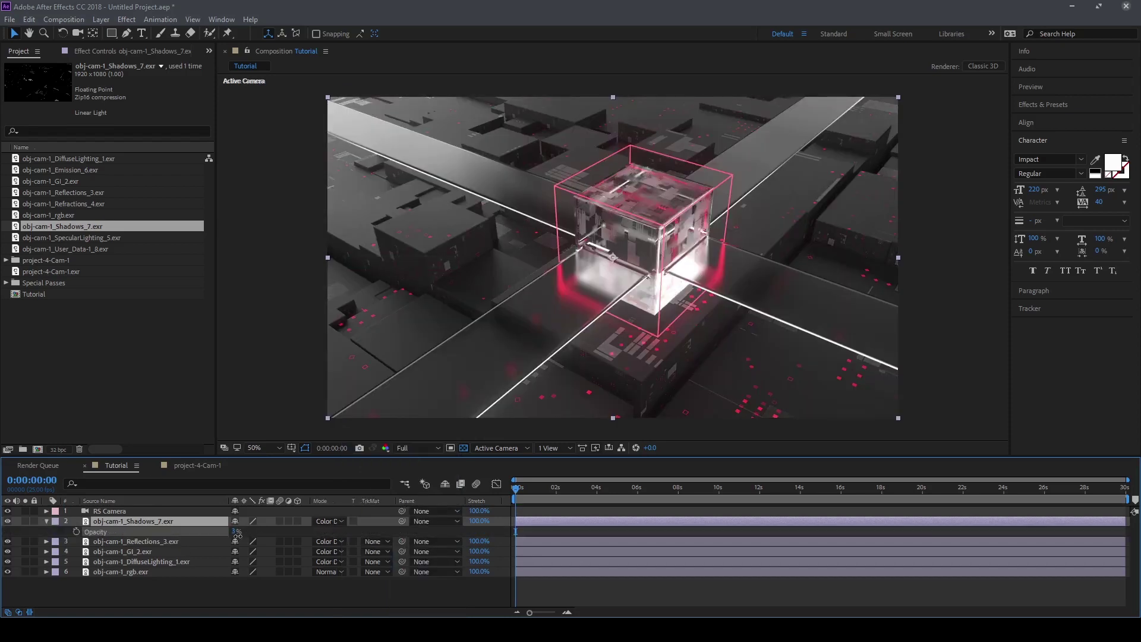
pyautogui.moveTo(236, 535); pyautogui.dragTo(259, 529)
pyautogui.moveTo(266, 520)
pyautogui.mouseDown()
pyautogui.moveTo(244, 528)
pyautogui.moveTo(275, 521)
pyautogui.mouseUp()
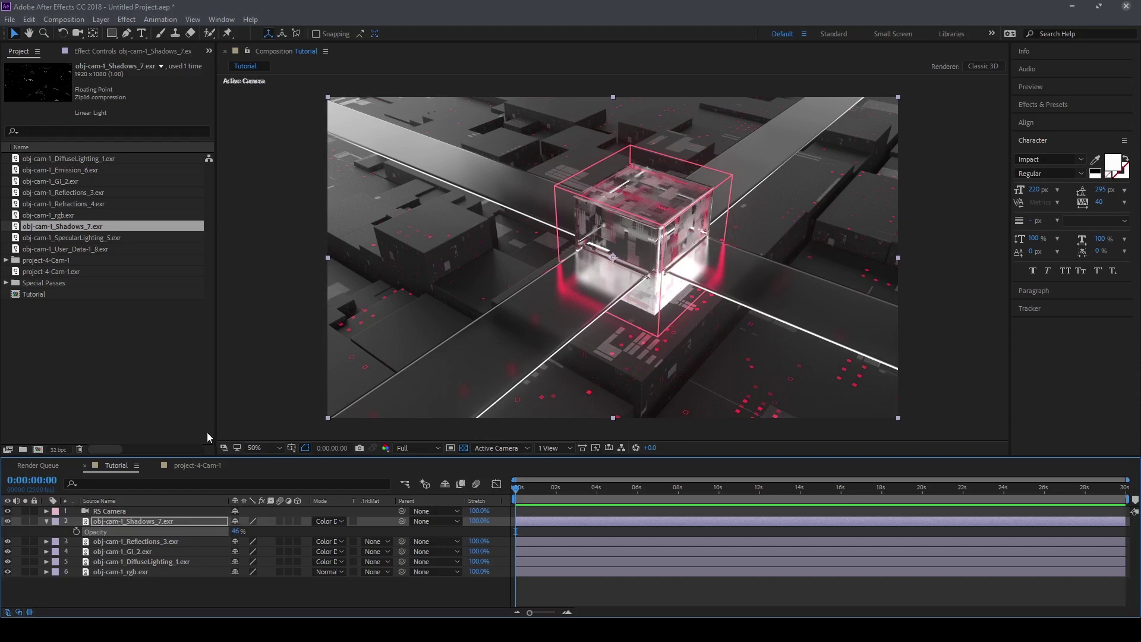
pyautogui.click(46, 521)
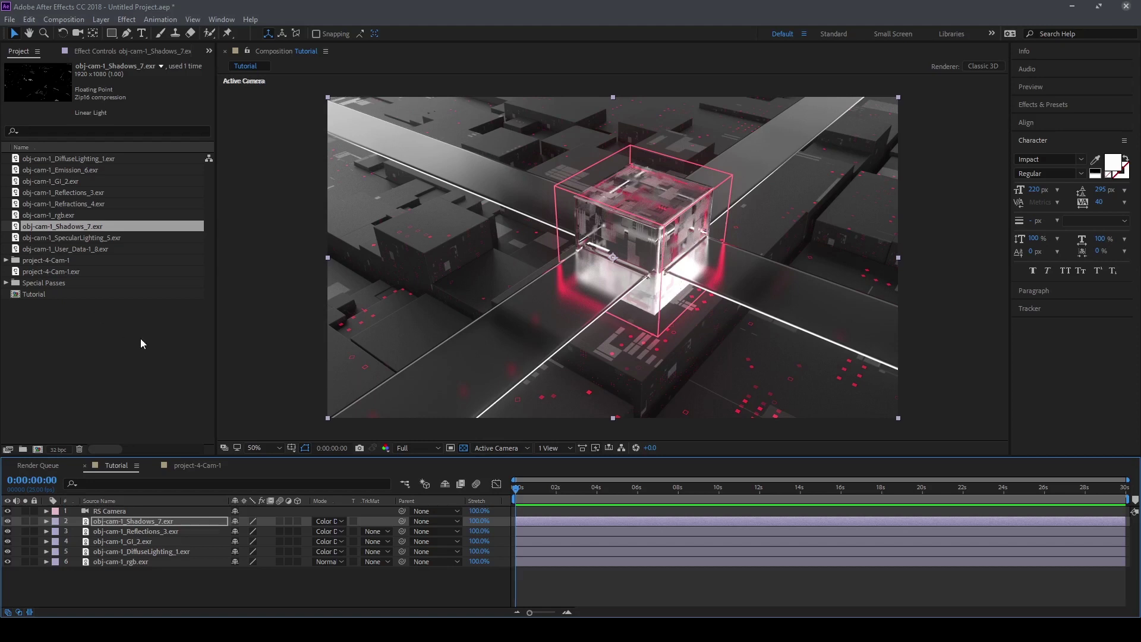
# - Duplicate the obj-cam-1_rgb.exr layer and move the copy above the Shadows layer, directly below RS Camera
pyautogui.click(113, 575)
pyautogui.click(122, 562)
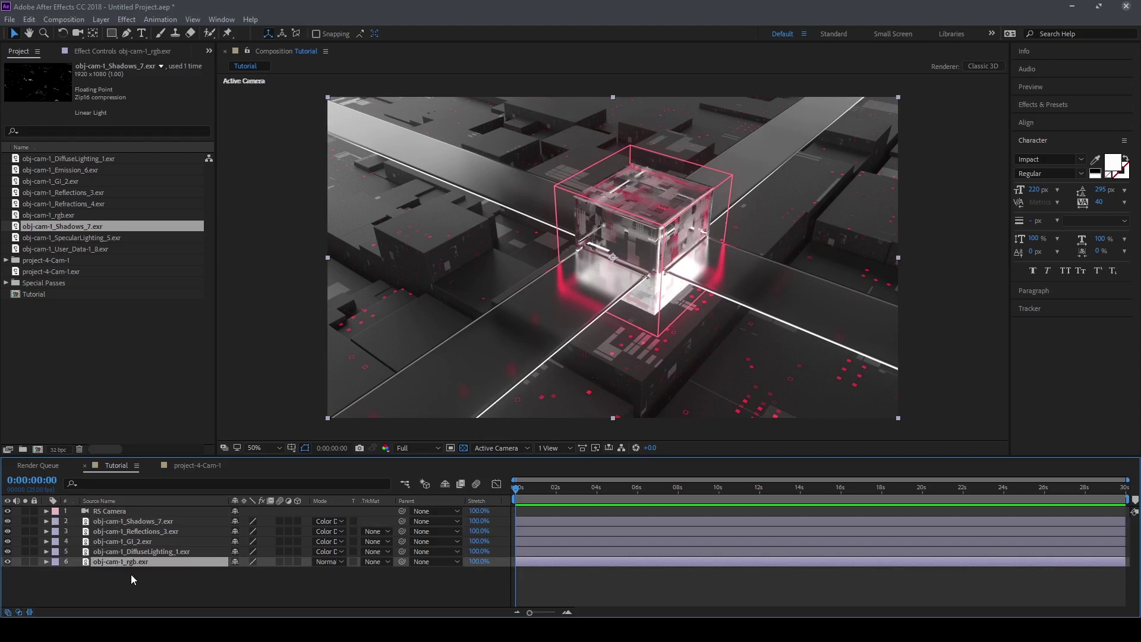
pyautogui.click(130, 573)
pyautogui.click(136, 562)
pyautogui.hotkey('ctrl', 'd')
pyautogui.moveTo(126, 562); pyautogui.dragTo(132, 515)
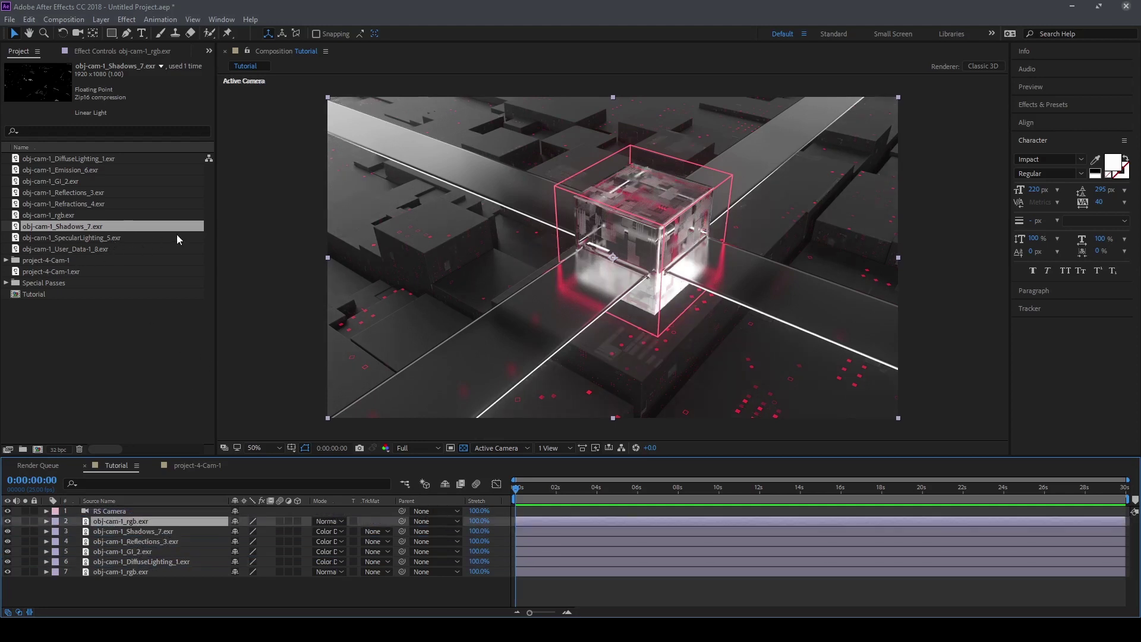
# - Place obj-cam-1_User_Data-1_8.exr above the duplicated rgb layer and use it as that layer's Luma Matte
pyautogui.click(88, 238)
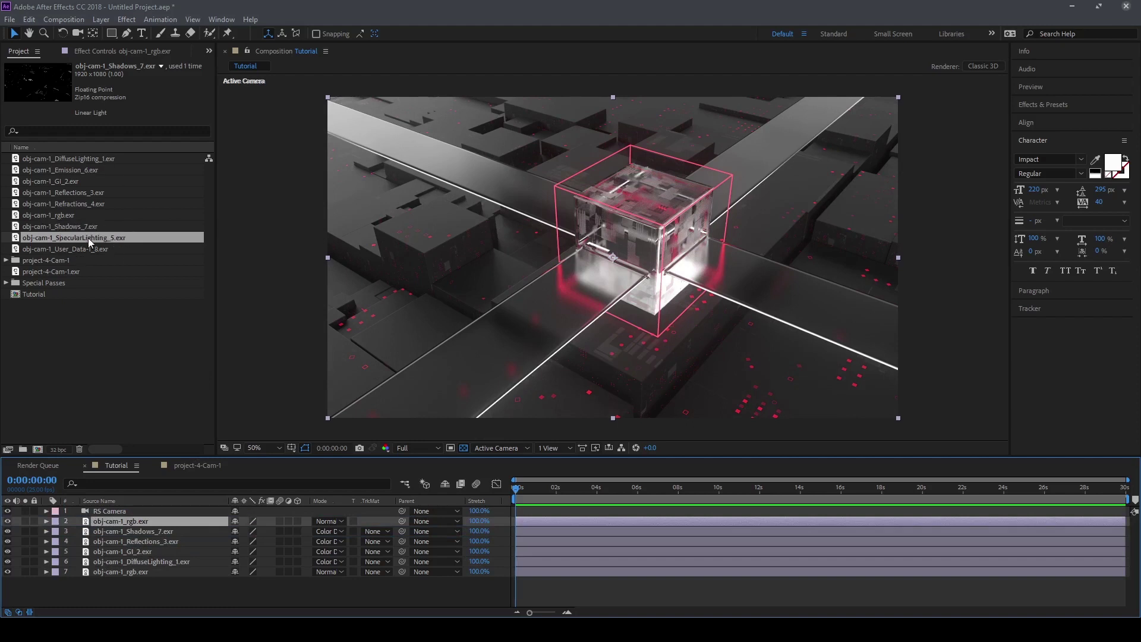
pyautogui.click(61, 190)
pyautogui.click(60, 226)
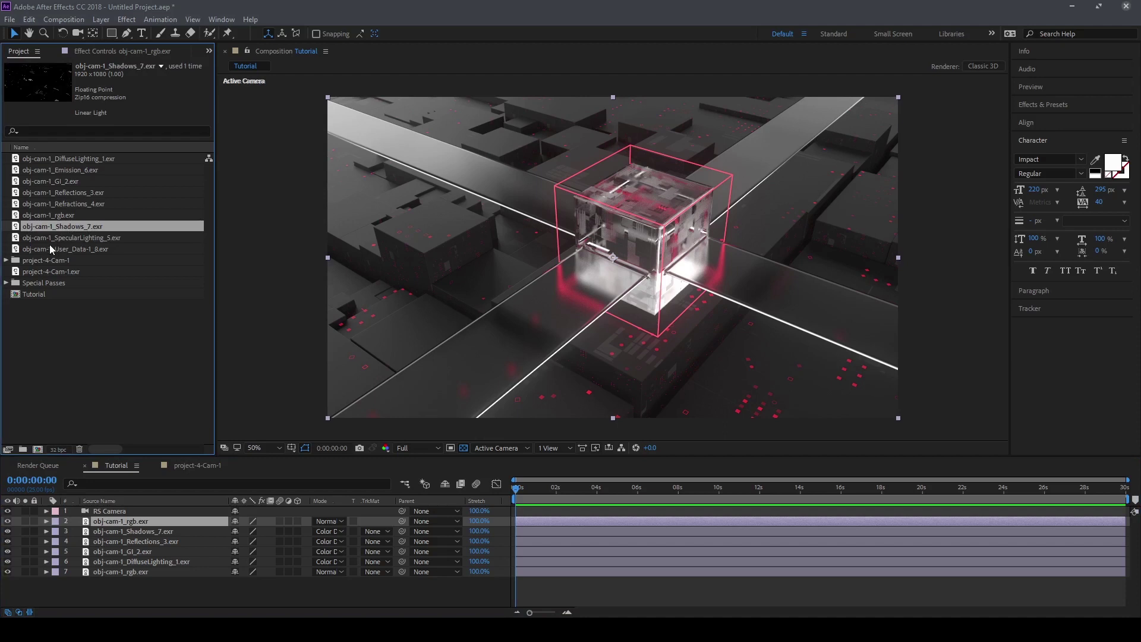
pyautogui.click(50, 247)
pyautogui.moveTo(86, 251); pyautogui.dragTo(119, 512)
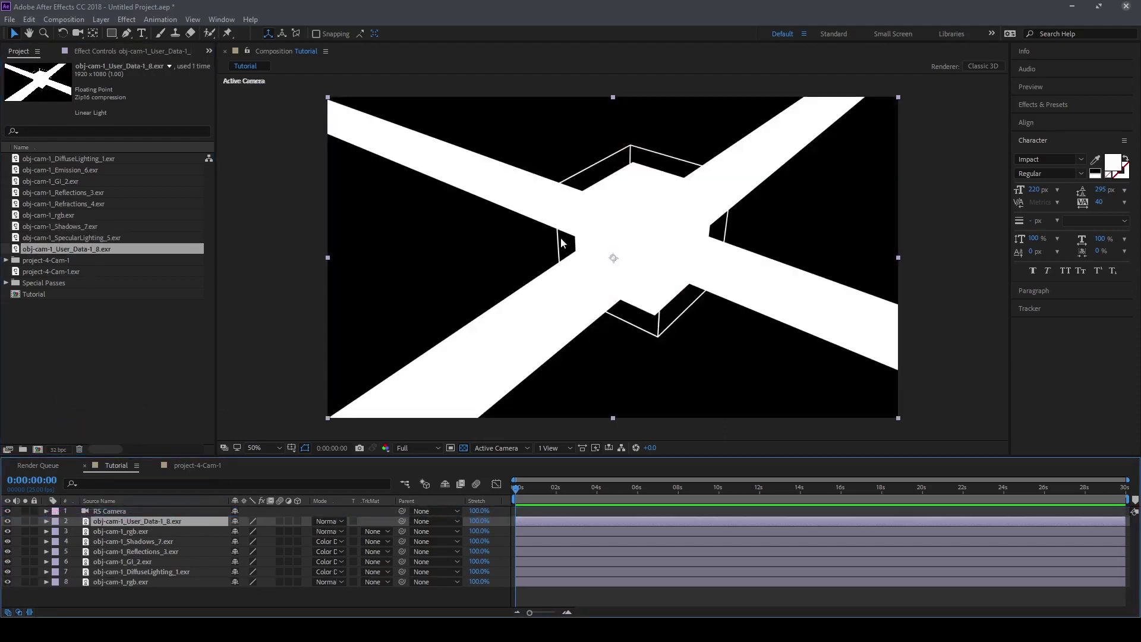
pyautogui.click(130, 530)
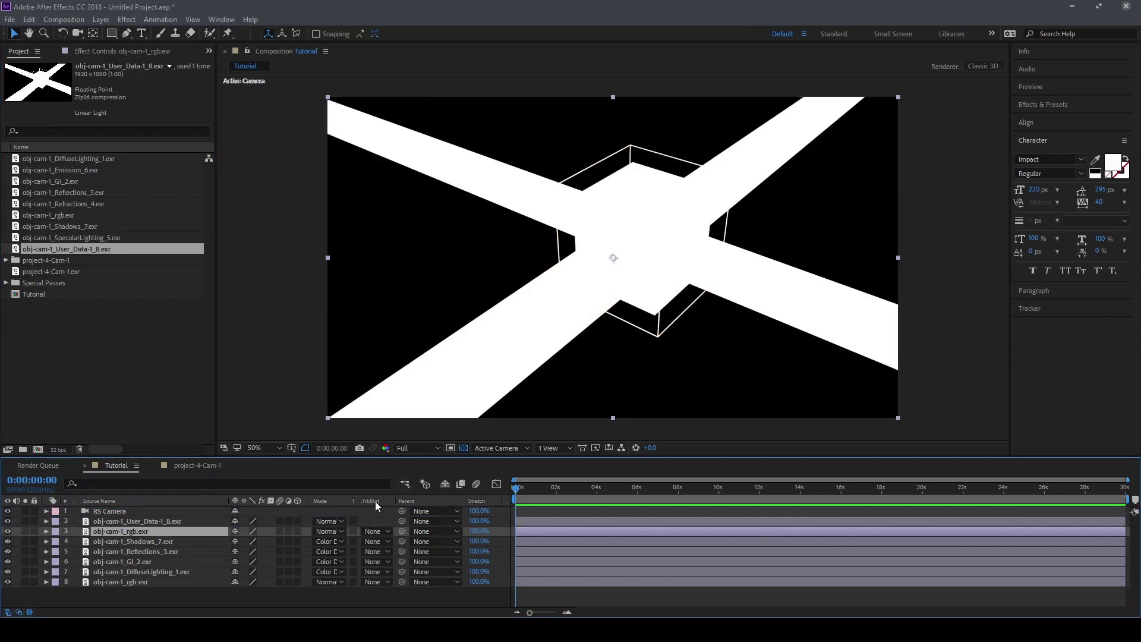
pyautogui.click(376, 530)
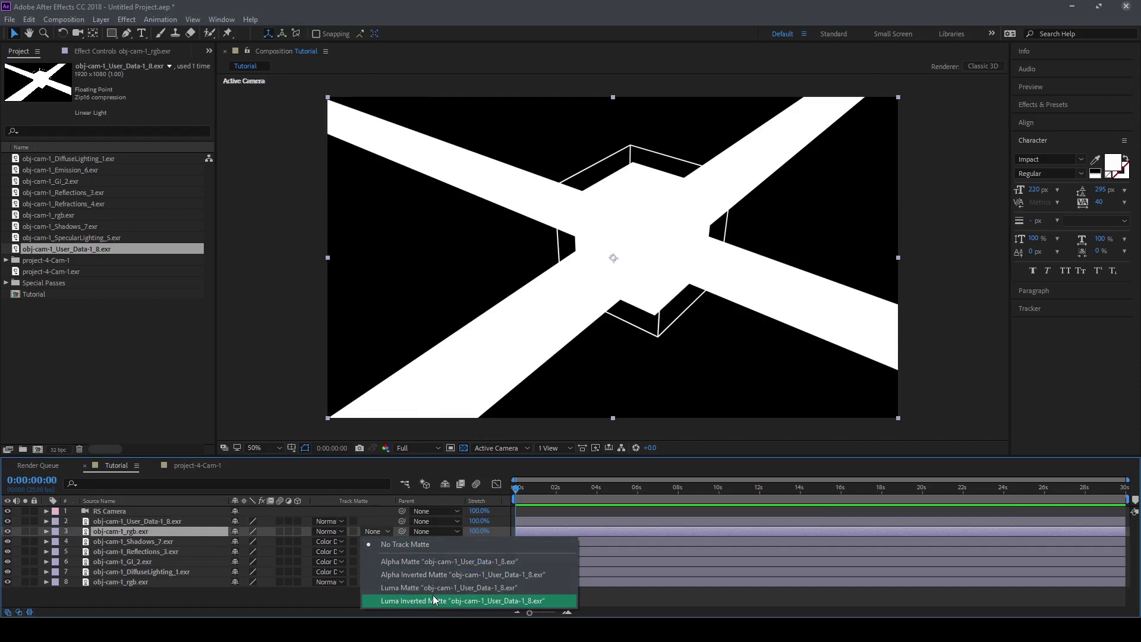
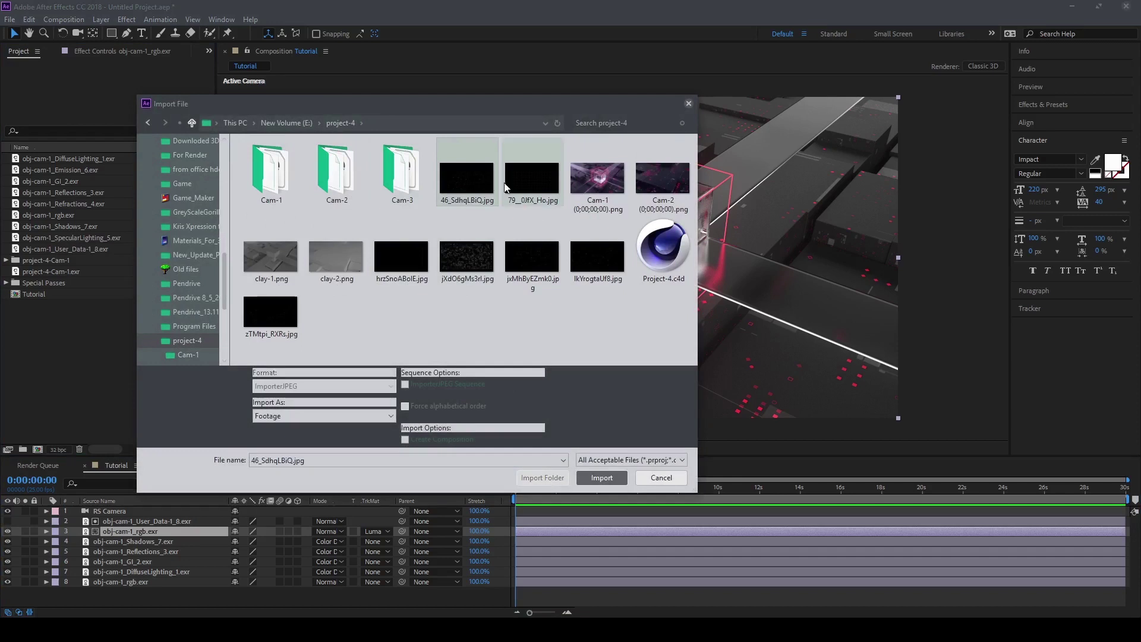
# - Import the seven dark pattern JPG images from the project-4 folder as footage
pyautogui.keyDown('ctrl'); pyautogui.click(597, 256); pyautogui.keyUp('ctrl')
pyautogui.keyDown('ctrl'); pyautogui.click(532, 255); pyautogui.keyUp('ctrl')
pyautogui.keyDown('ctrl'); pyautogui.click(454, 268); pyautogui.keyUp('ctrl')
pyautogui.keyDown('ctrl'); pyautogui.click(270, 312); pyautogui.keyUp('ctrl')
pyautogui.keyDown('ctrl'); pyautogui.click(402, 256); pyautogui.keyUp('ctrl')
pyautogui.click(607, 470)
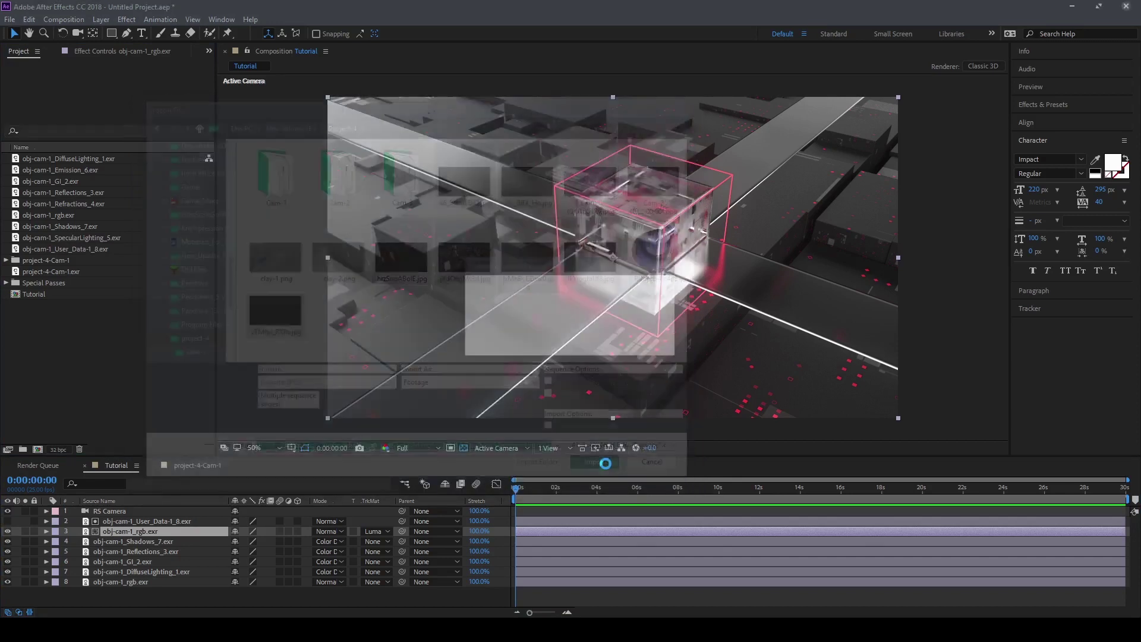
pyautogui.click(123, 409)
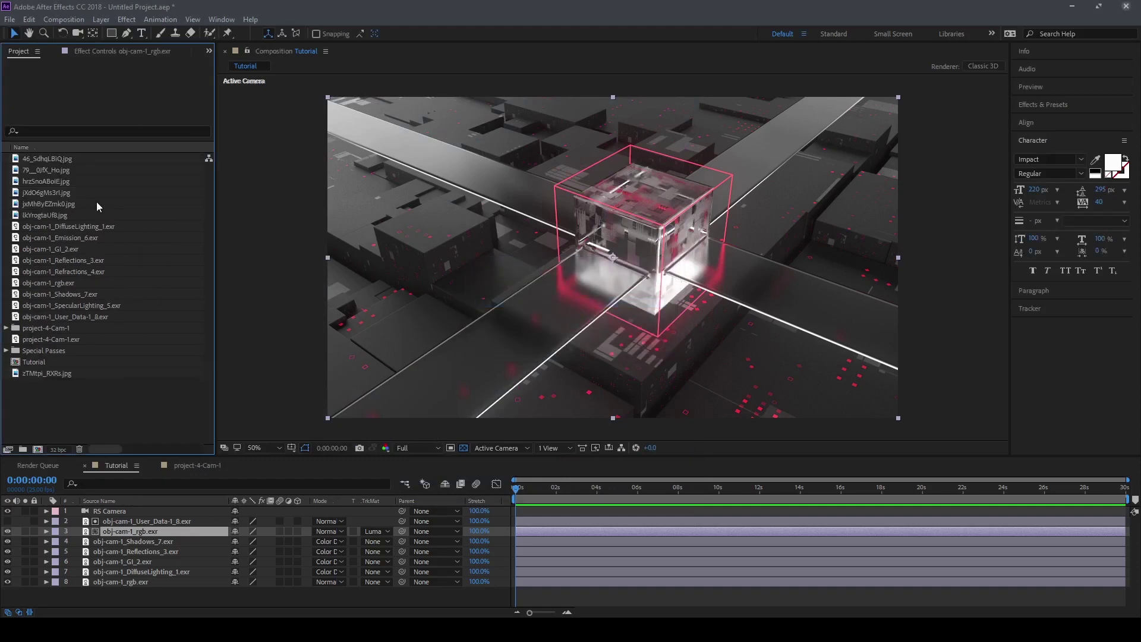
# - Place the dense dot pattern jXdO6gMs3rI.jpg directly below the matted rgb layer and set its blending mode to Add
pyautogui.press('Down')
pyautogui.press('Down')
pyautogui.press('Down')
pyautogui.press('Down')
pyautogui.press('Down')
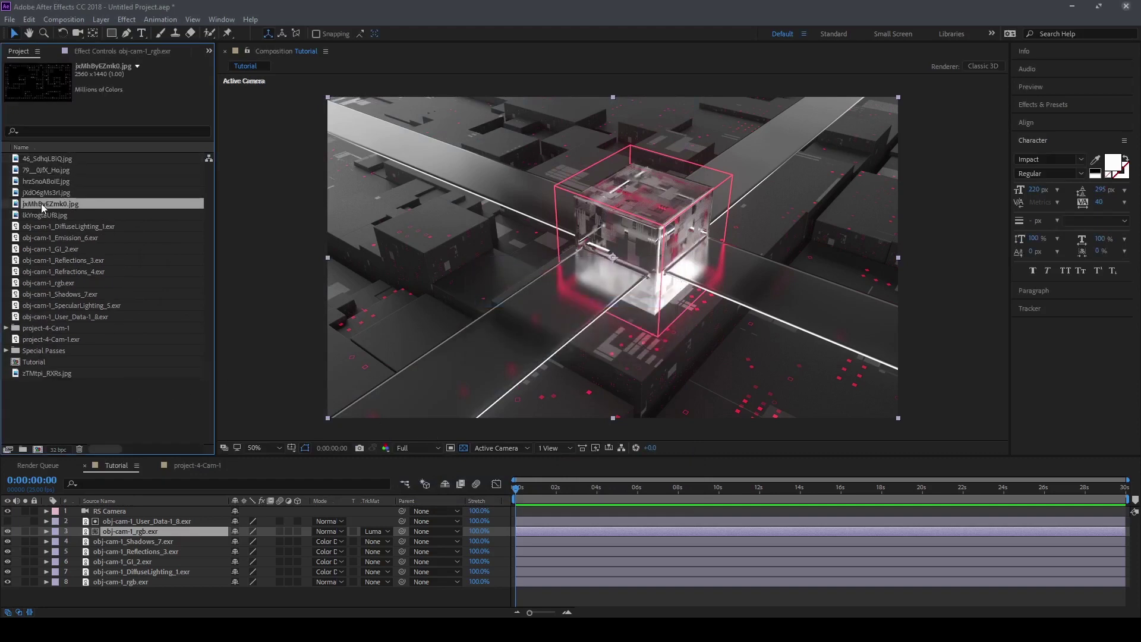
pyautogui.press('Up')
pyautogui.press('Up')
pyautogui.press('Up')
pyautogui.click(52, 193)
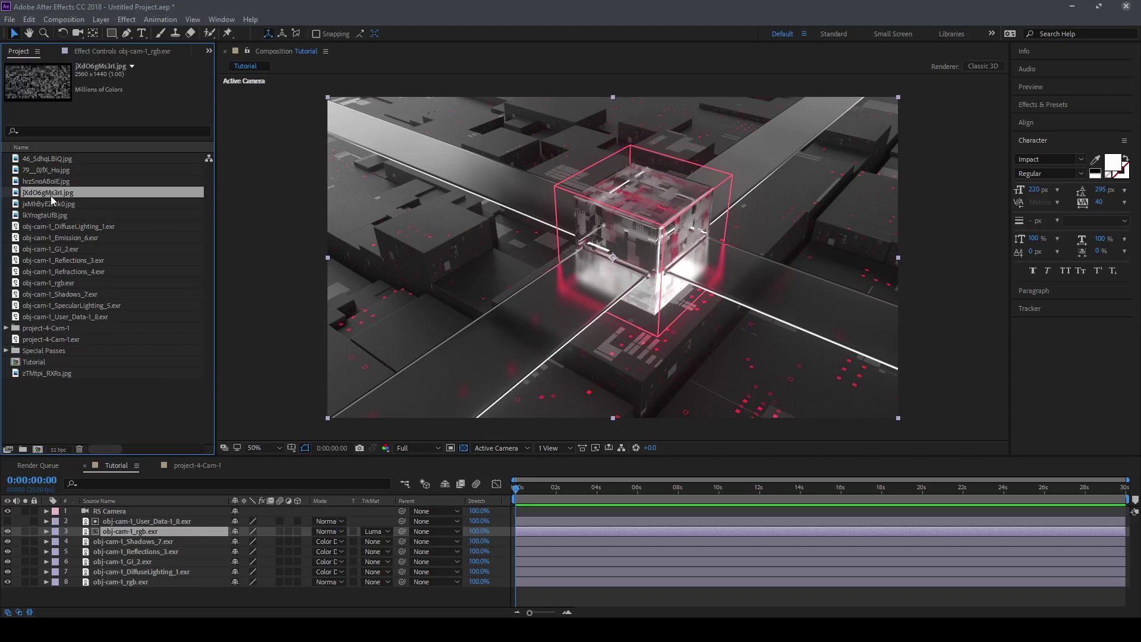
pyautogui.moveTo(37, 190); pyautogui.dragTo(105, 535)
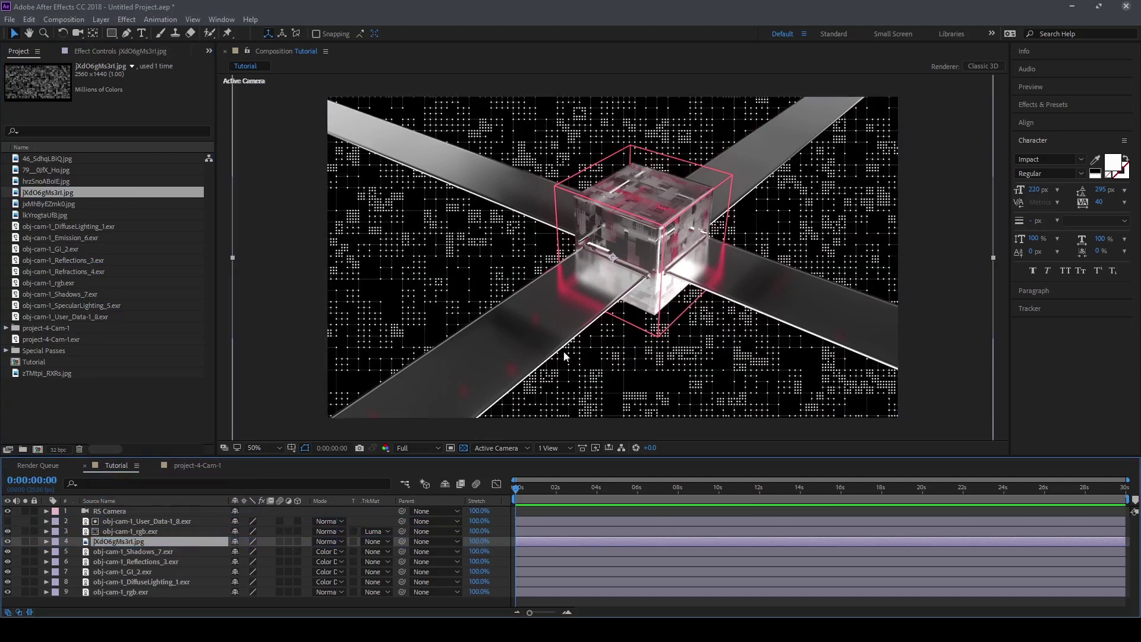
pyautogui.click(328, 542)
pyautogui.click(351, 141)
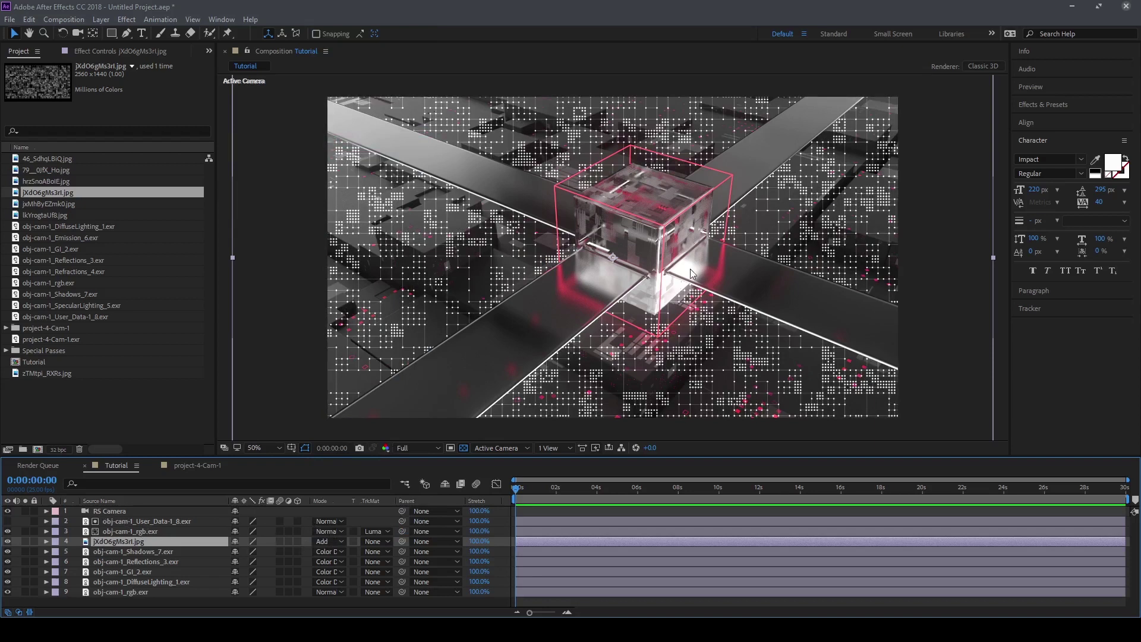
# - Make the jXdO6gMs3rI.jpg layer 3D and set its X orientation to -90°
pyautogui.click(298, 542)
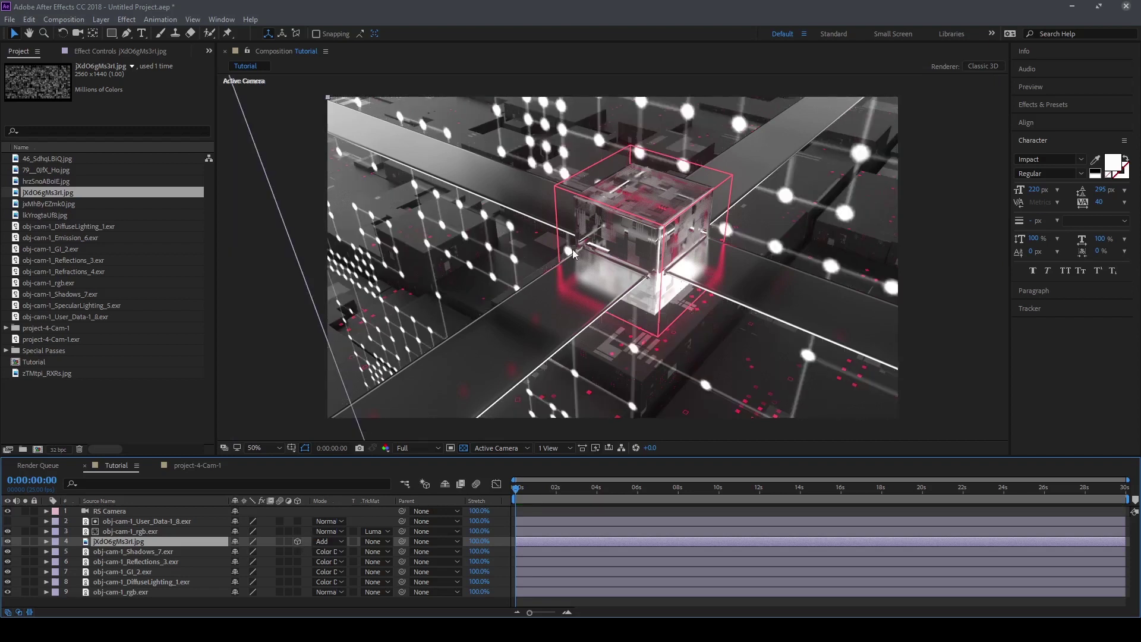
pyautogui.scroll(-2, 577, 256)
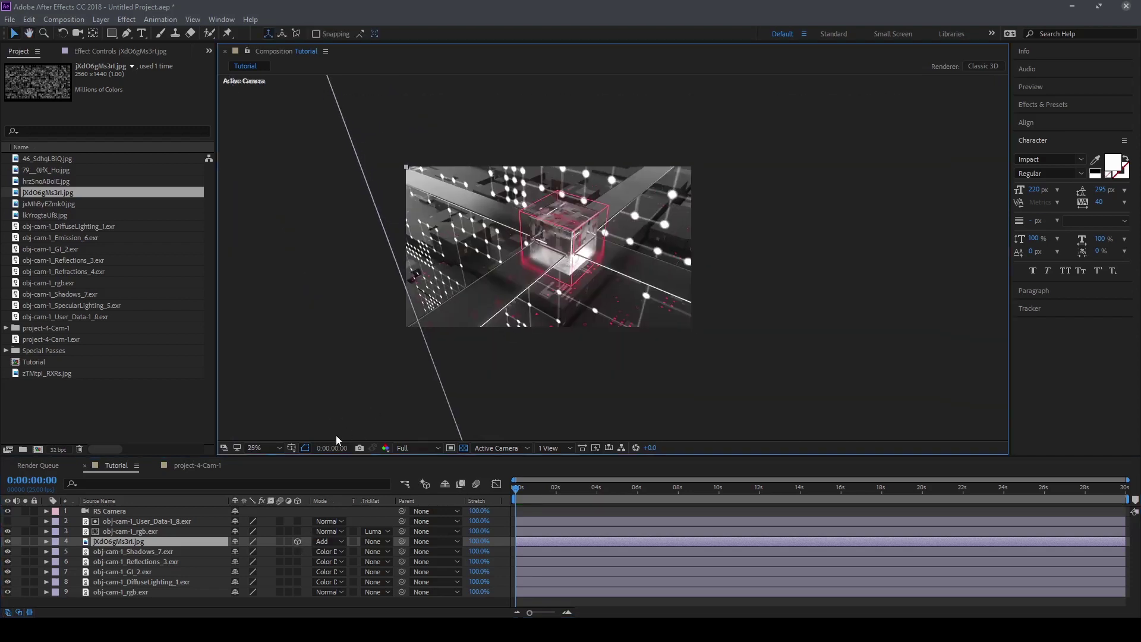
pyautogui.press('r')
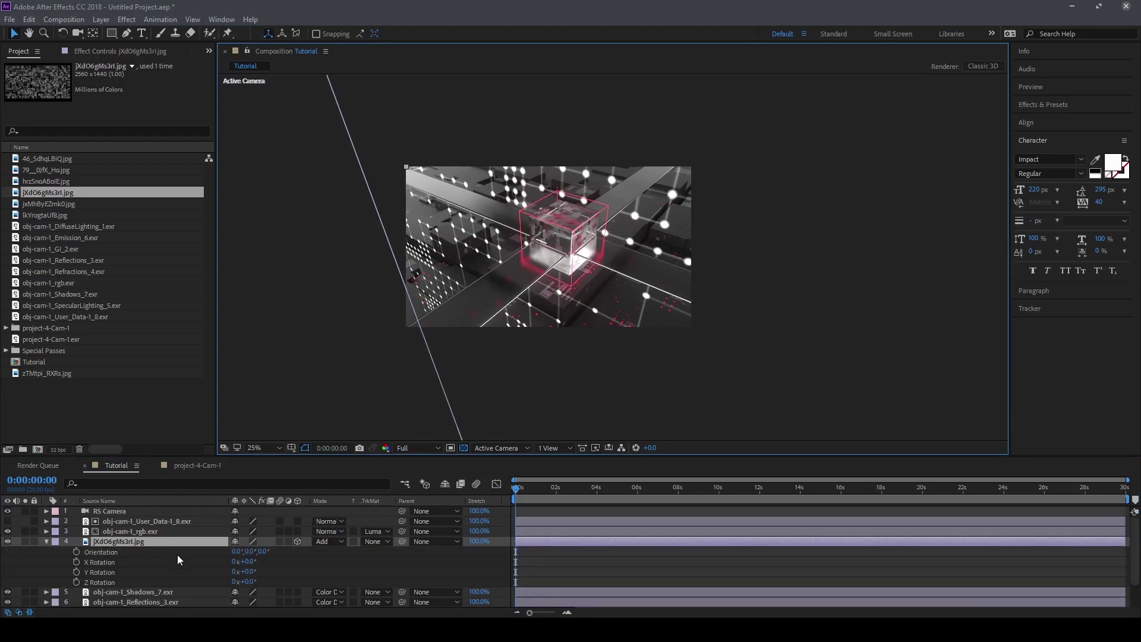
pyautogui.click(235, 552)
pyautogui.write('-90')
pyautogui.press('Return')
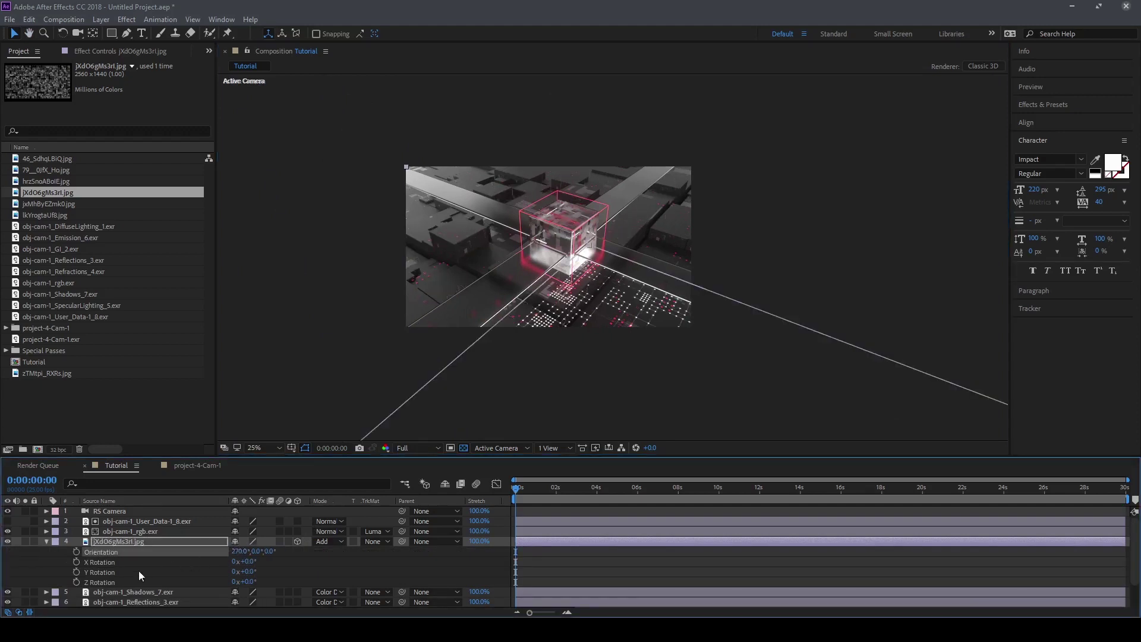
# - Move the jXdO6gMs3rI.jpg layer across the scene floor to a position of about -8, 266, 537
pyautogui.press('p')
pyautogui.moveTo(244, 551); pyautogui.dragTo(163, 516)
pyautogui.moveTo(241, 547); pyautogui.dragTo(53, 527)
pyautogui.moveTo(241, 551); pyautogui.dragTo(109, 542)
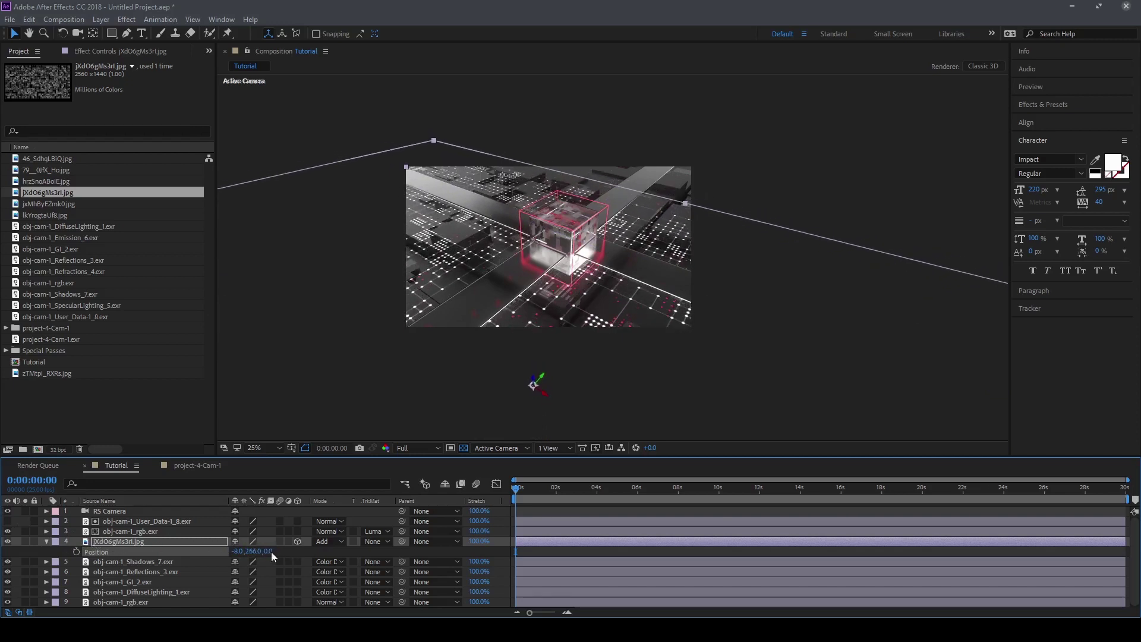
pyautogui.moveTo(267, 550); pyautogui.dragTo(484, 448)
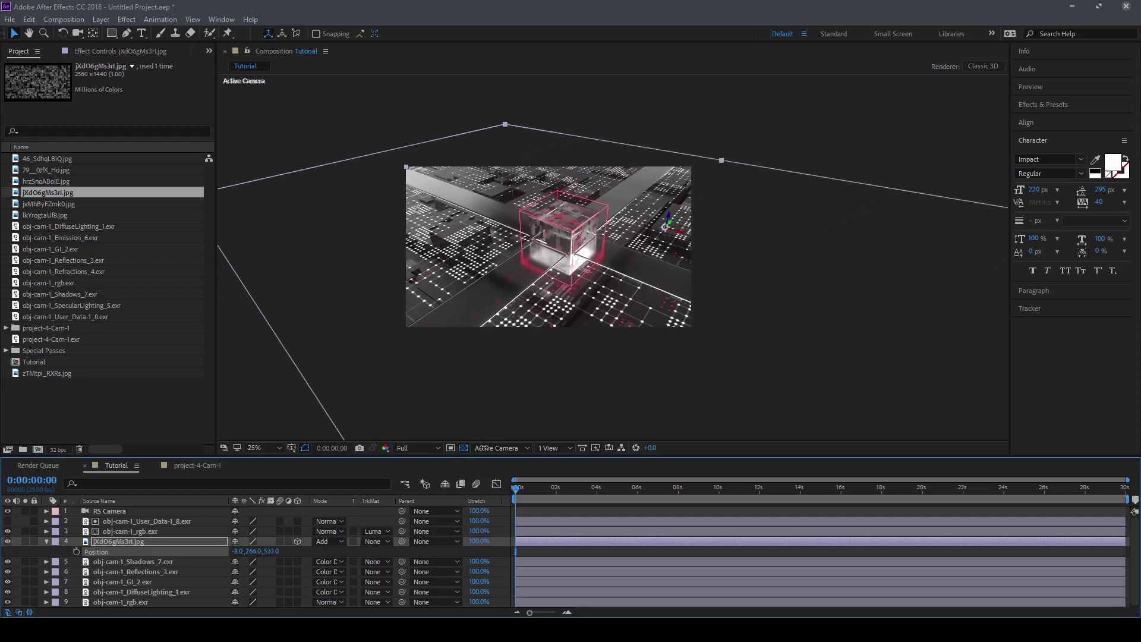
# - Set the jXdO6gMs3rI.jpg layer's opacity to 60%
pyautogui.press('.')
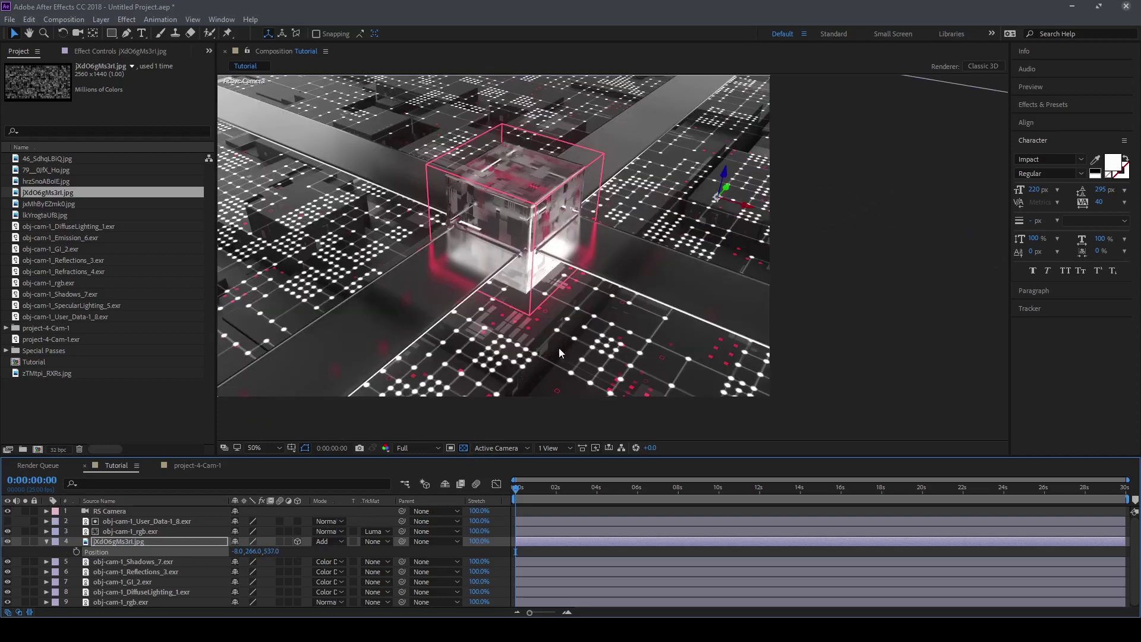
pyautogui.moveTo(543, 324); pyautogui.dragTo(614, 332)
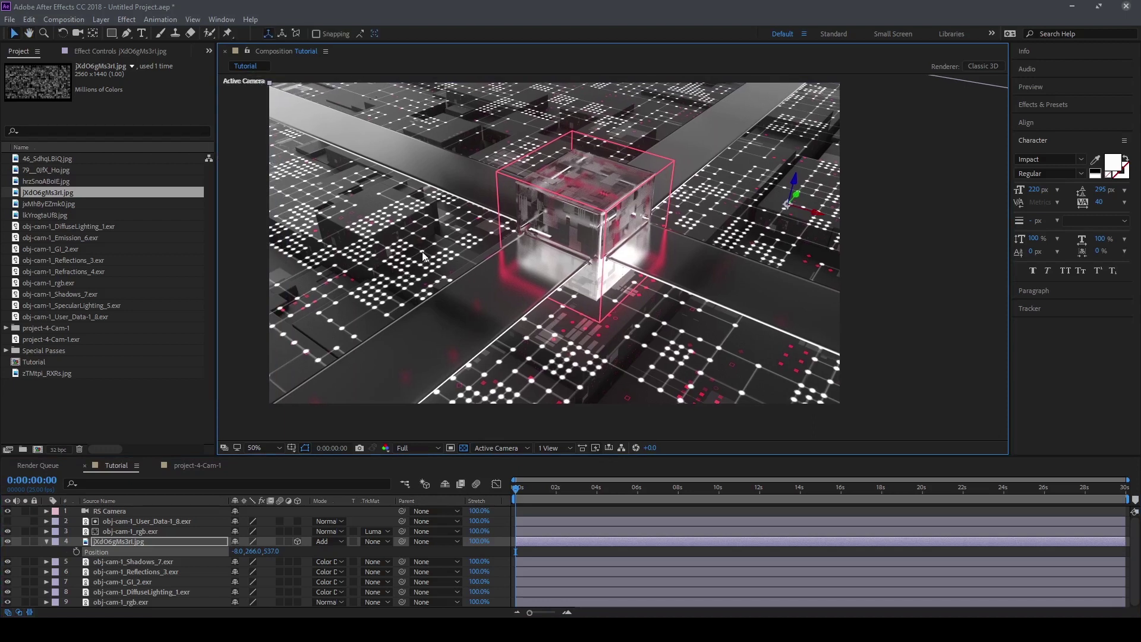
pyautogui.press('t')
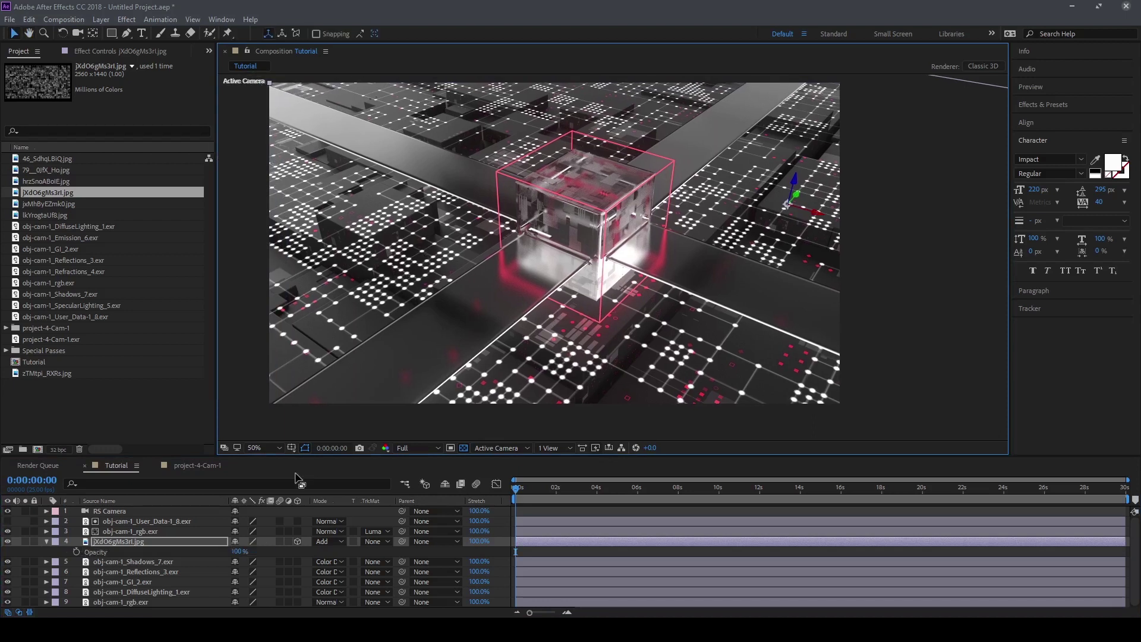
pyautogui.click(238, 551)
pyautogui.moveTo(239, 552); pyautogui.dragTo(235, 551)
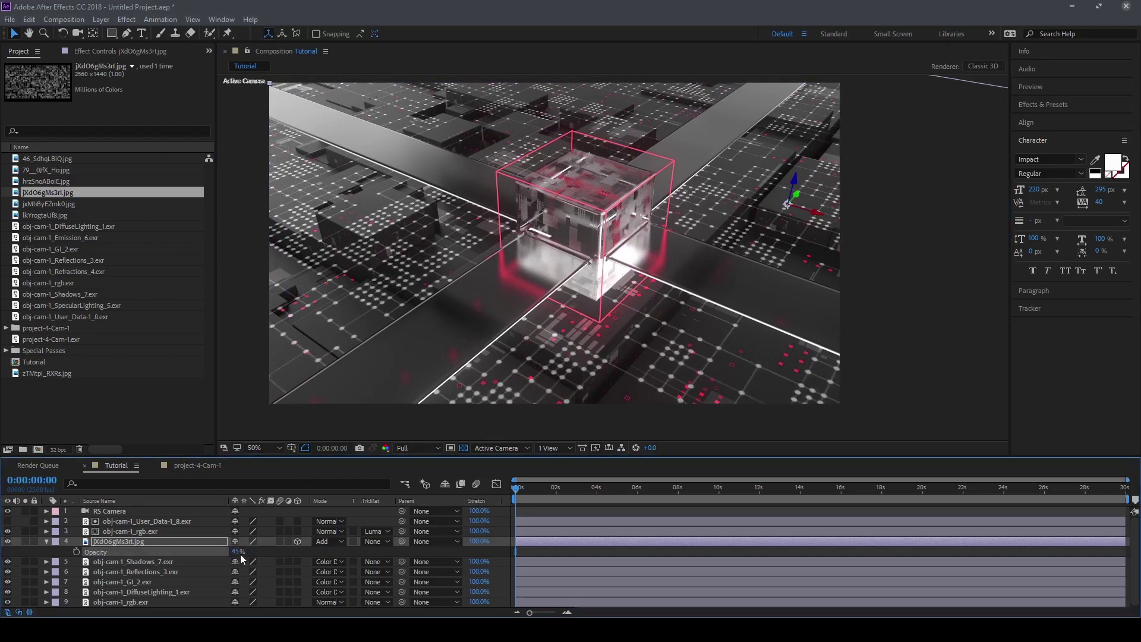
pyautogui.click(235, 552)
pyautogui.write('0')
pyautogui.press('Return')
pyautogui.click(235, 552)
pyautogui.write('60')
pyautogui.press('Return')
# - Place the grid pattern 79__0JfX_Ho.jpg above the jXdO6gMs3rI.jpg layer and set its blending mode to Add
pyautogui.click(93, 416)
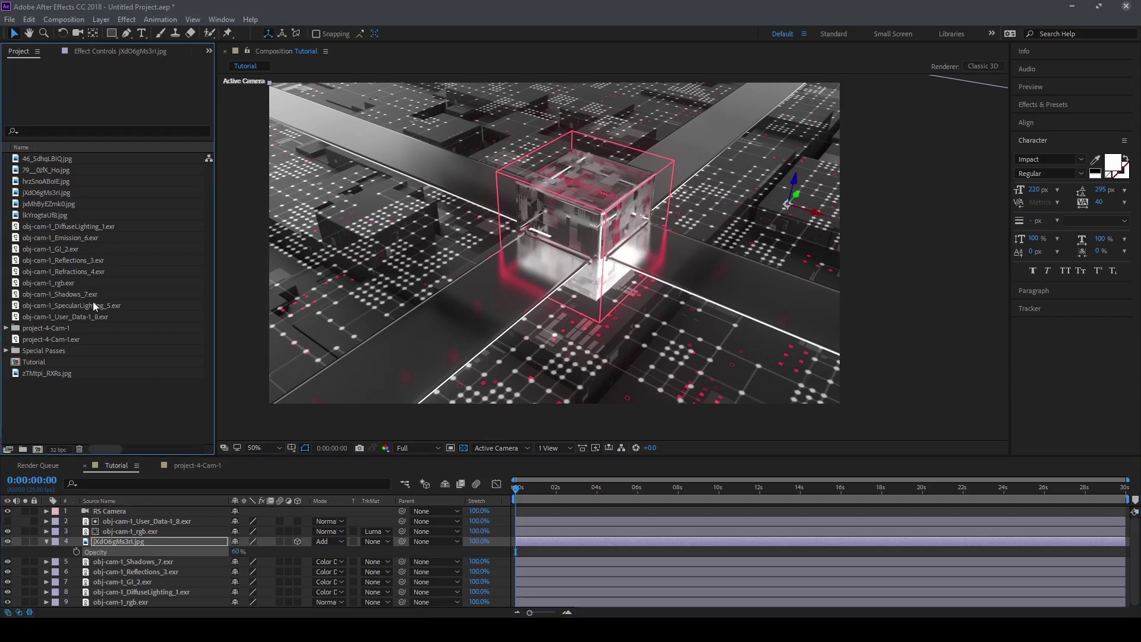
pyautogui.click(52, 212)
pyautogui.click(52, 205)
pyautogui.click(54, 180)
pyautogui.click(56, 169)
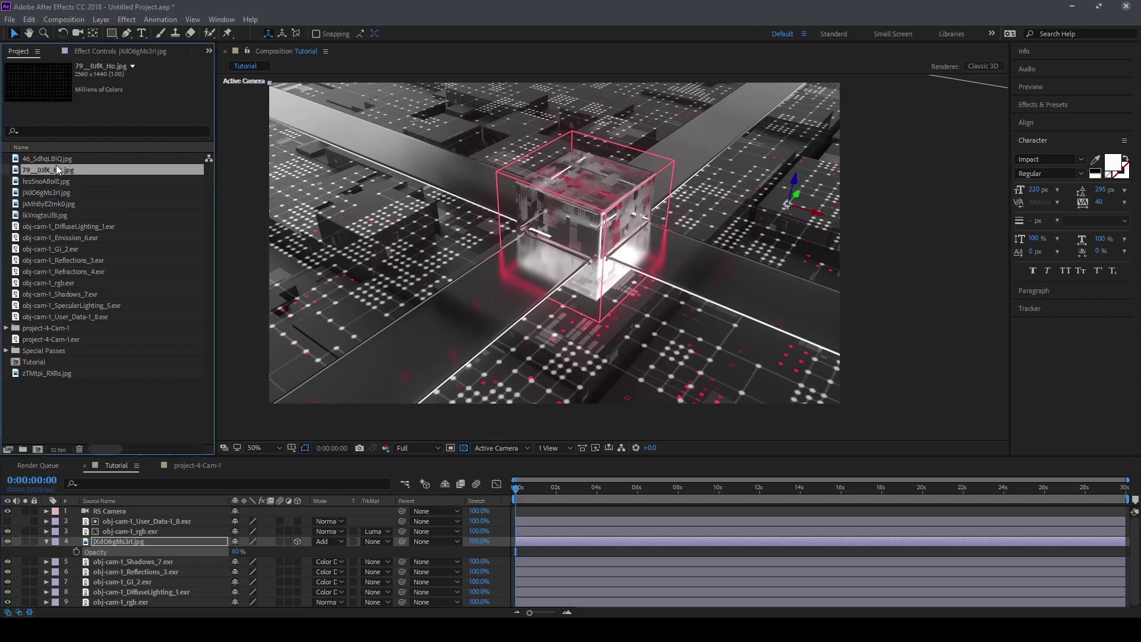
pyautogui.moveTo(33, 171); pyautogui.dragTo(123, 534)
pyautogui.click(329, 540)
pyautogui.click(363, 141)
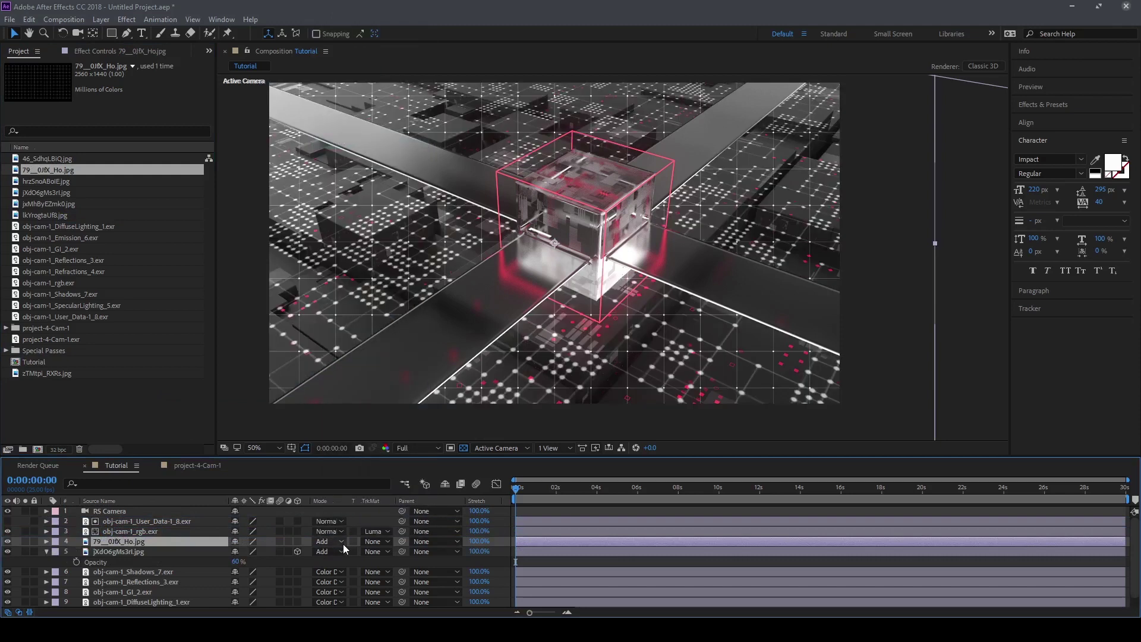
# - Make the 79__0JfX_Ho.jpg layer 3D and set its X orientation to -90°
pyautogui.click(297, 541)
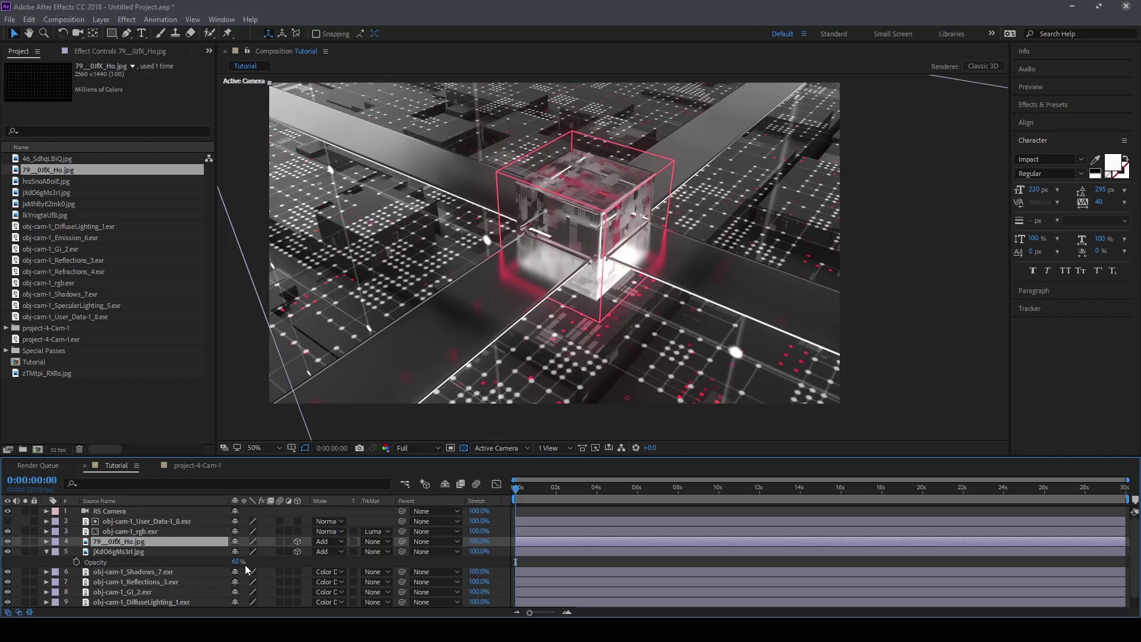
pyautogui.press('r')
pyautogui.click(236, 550)
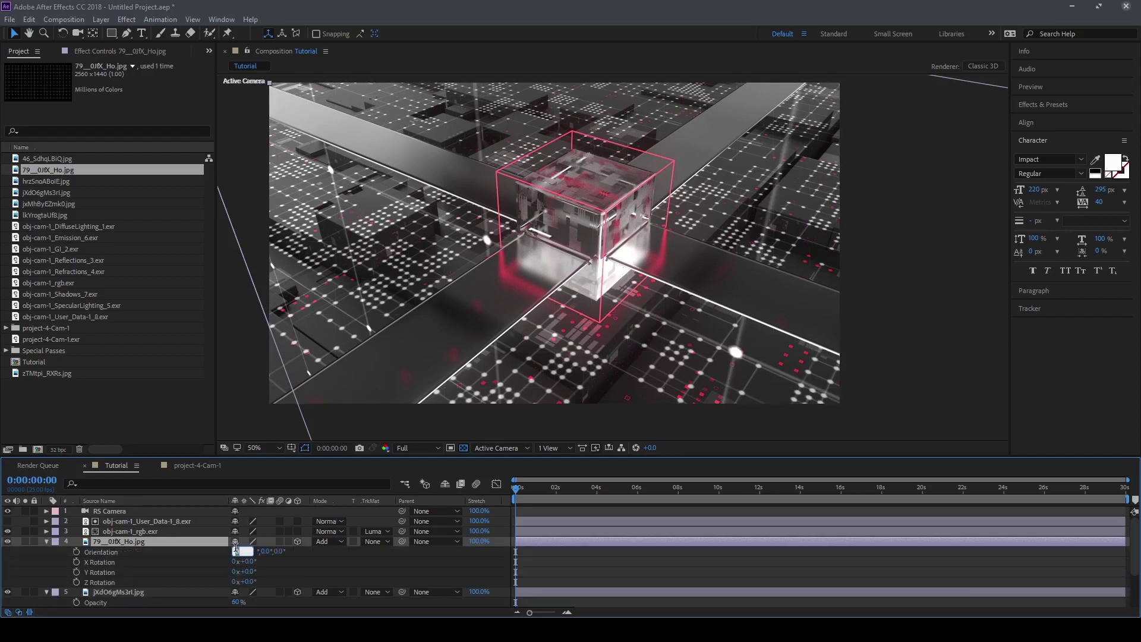
pyautogui.write('-90')
pyautogui.press('Return')
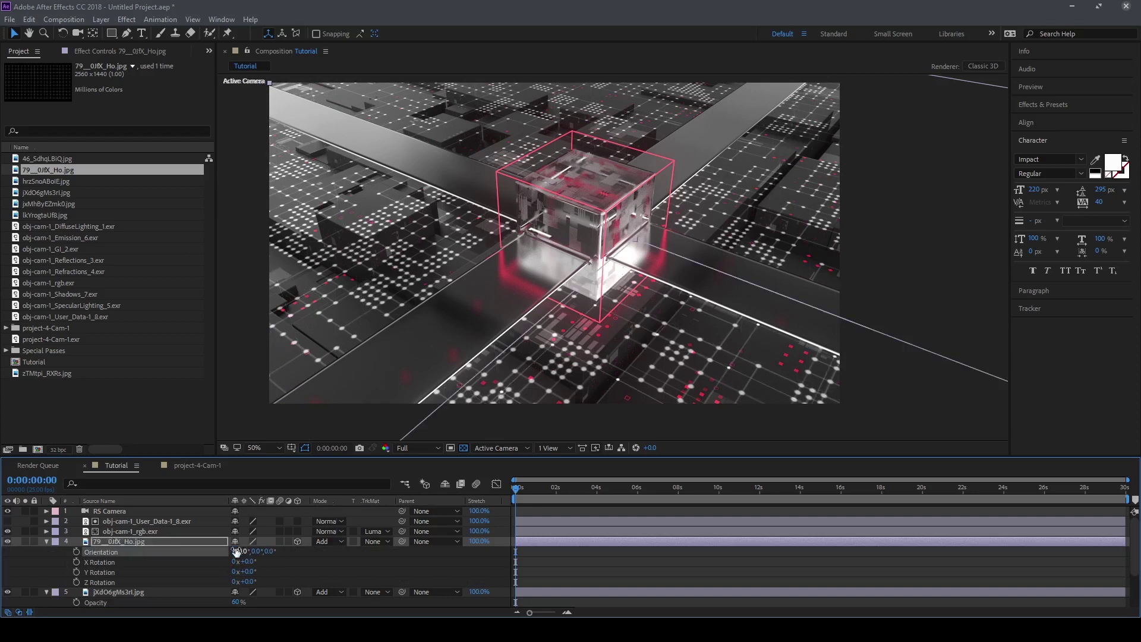
# - Set the 79__0JfX_Ho.jpg layer's position to -8, 266, 537, matching the jXdO6gMs3rI.jpg layer
pyautogui.press('p')
pyautogui.click(135, 560)
pyautogui.press('p')
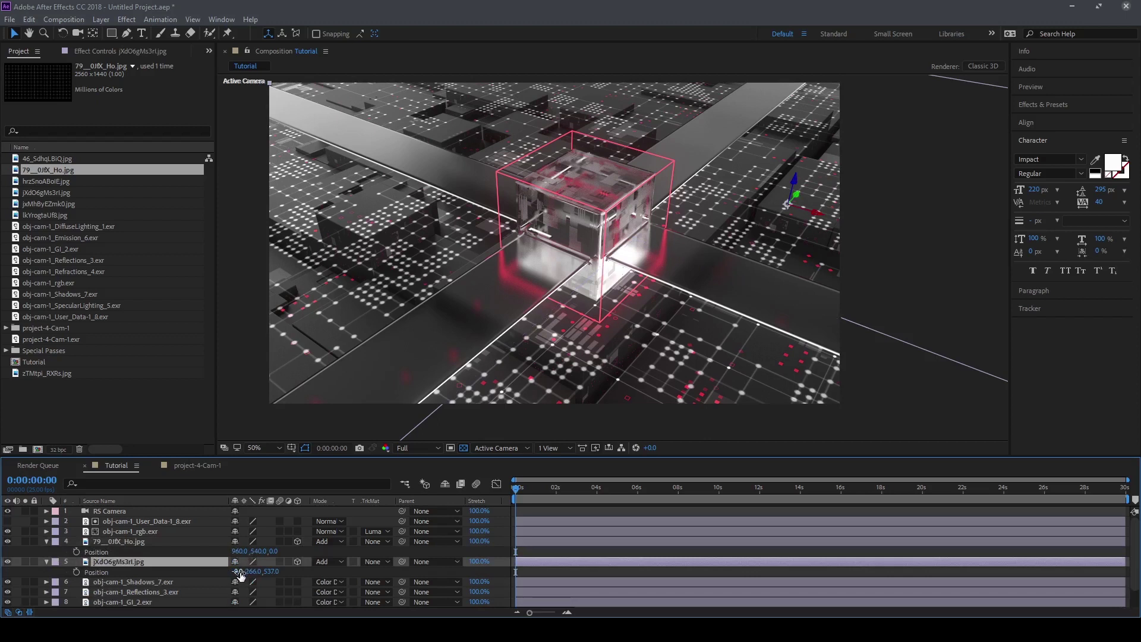
pyautogui.click(239, 571)
pyautogui.click(238, 551)
pyautogui.write('-8')
pyautogui.press('Return')
pyautogui.click(256, 571)
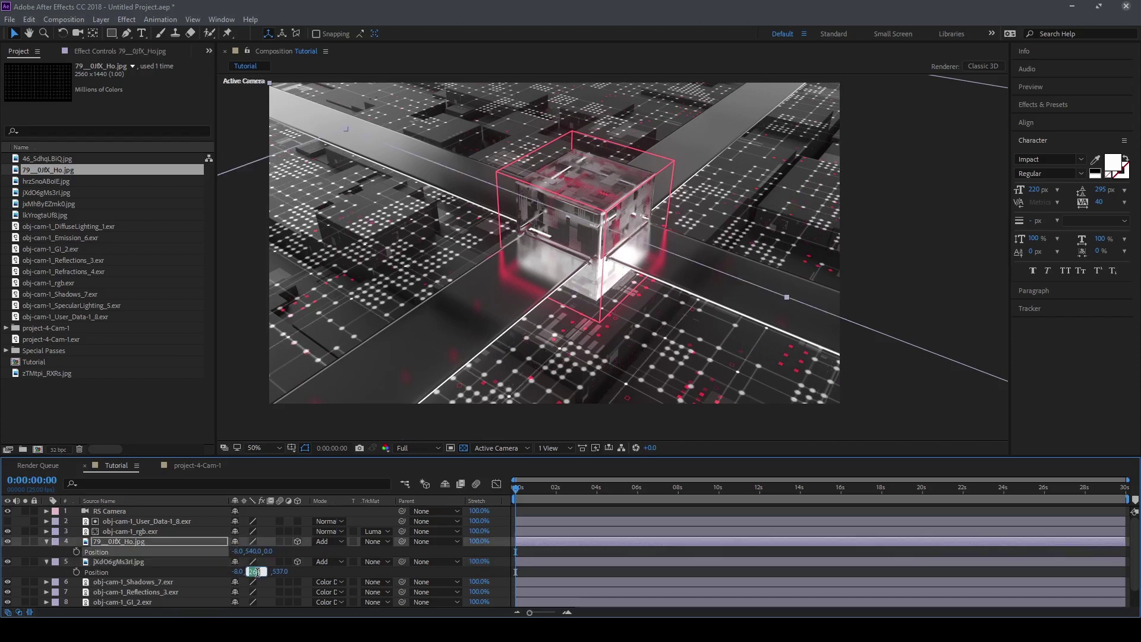
pyautogui.click(254, 551)
pyautogui.write('266')
pyautogui.press('Return')
pyautogui.click(271, 571)
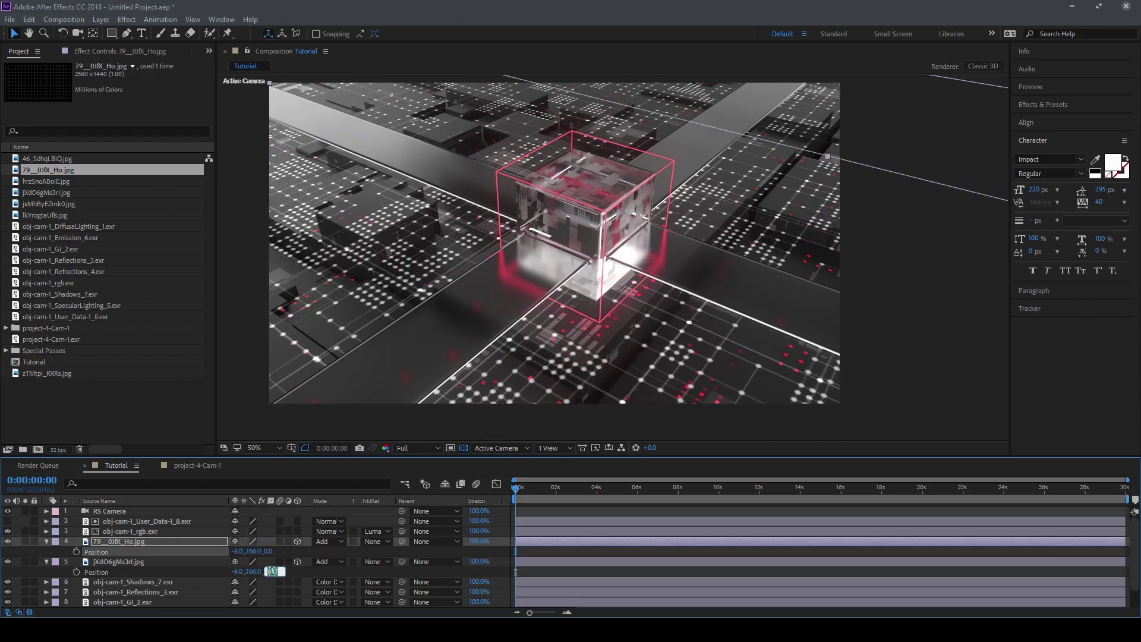
pyautogui.click(270, 551)
pyautogui.write('537')
pyautogui.press('Return')
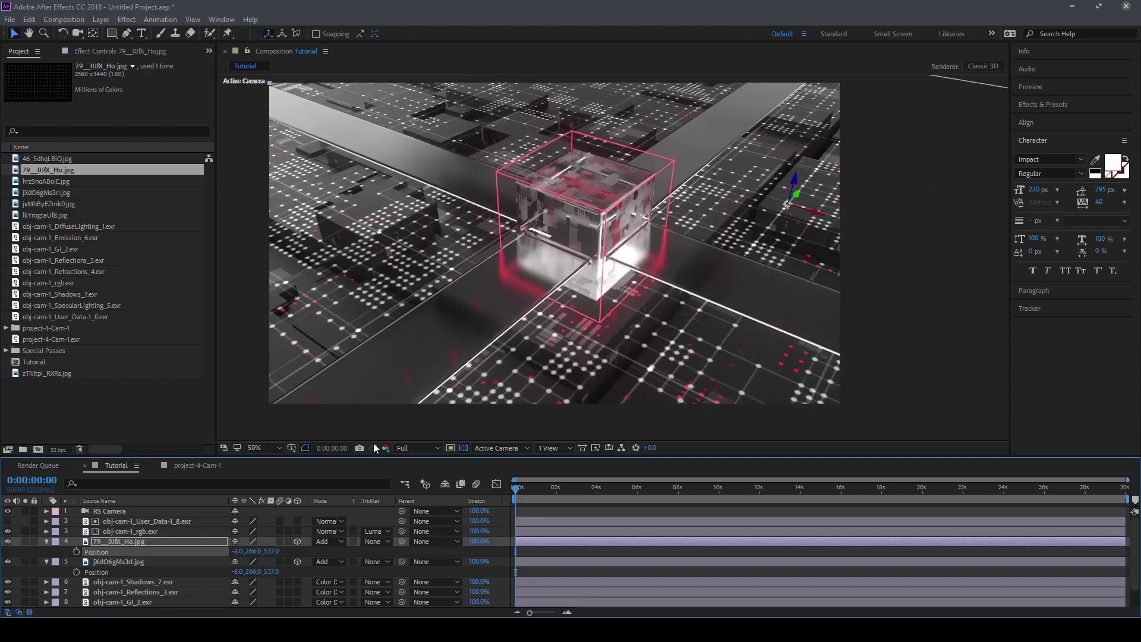
# - Scale the 79__0JfX_Ho.jpg grid layer to 79% and shift it slightly along the floor
pyautogui.press('s')
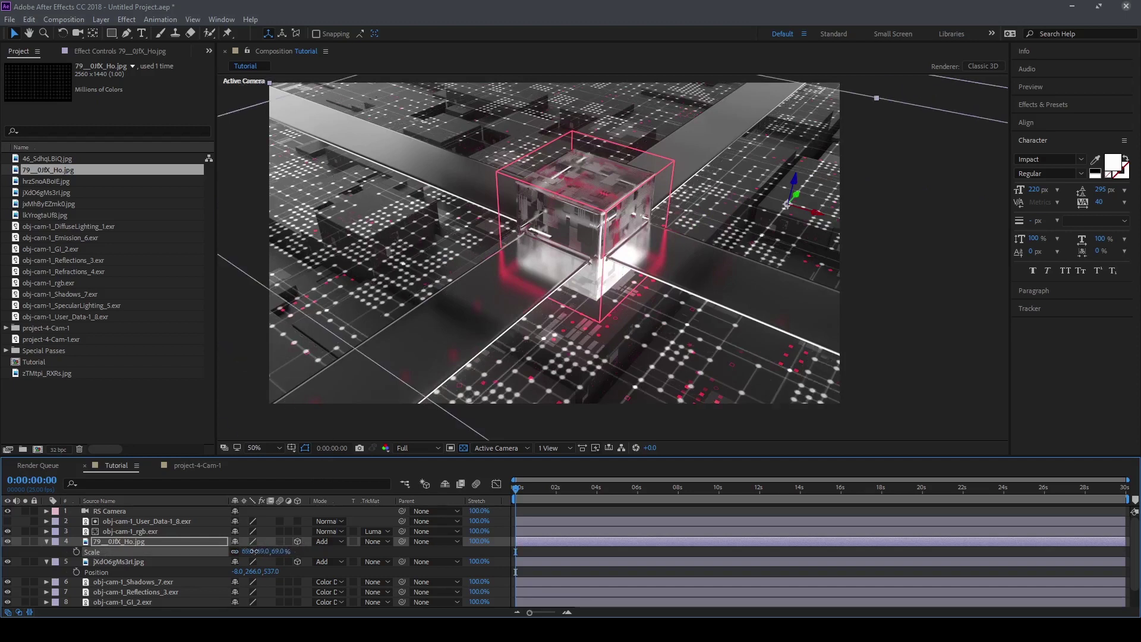
pyautogui.moveTo(254, 552); pyautogui.dragTo(255, 551)
pyautogui.moveTo(797, 195); pyautogui.dragTo(788, 238)
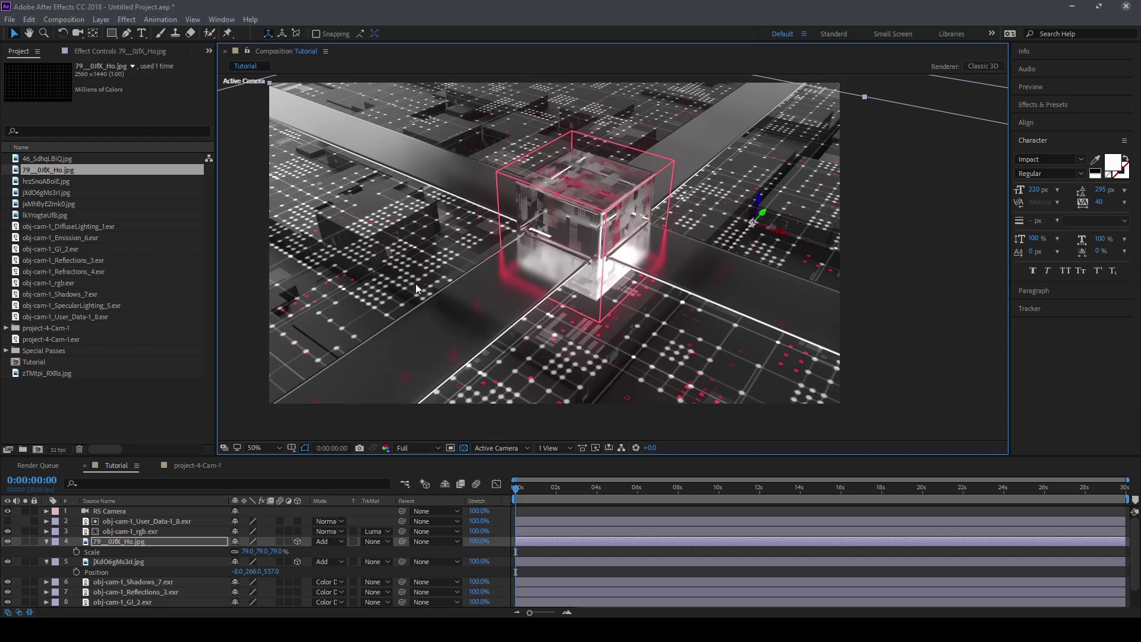
# - Draw a large elliptical mask on the jXdO6gMs3rI.jpg layer with the Ellipse tool
pyautogui.click(141, 562)
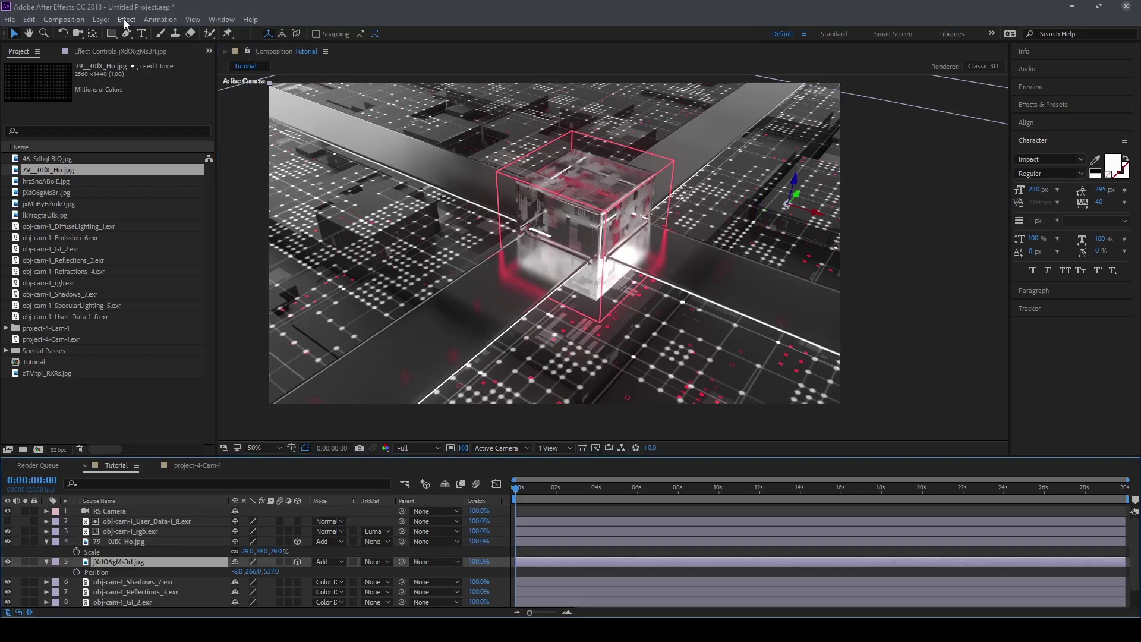
pyautogui.click(113, 35)
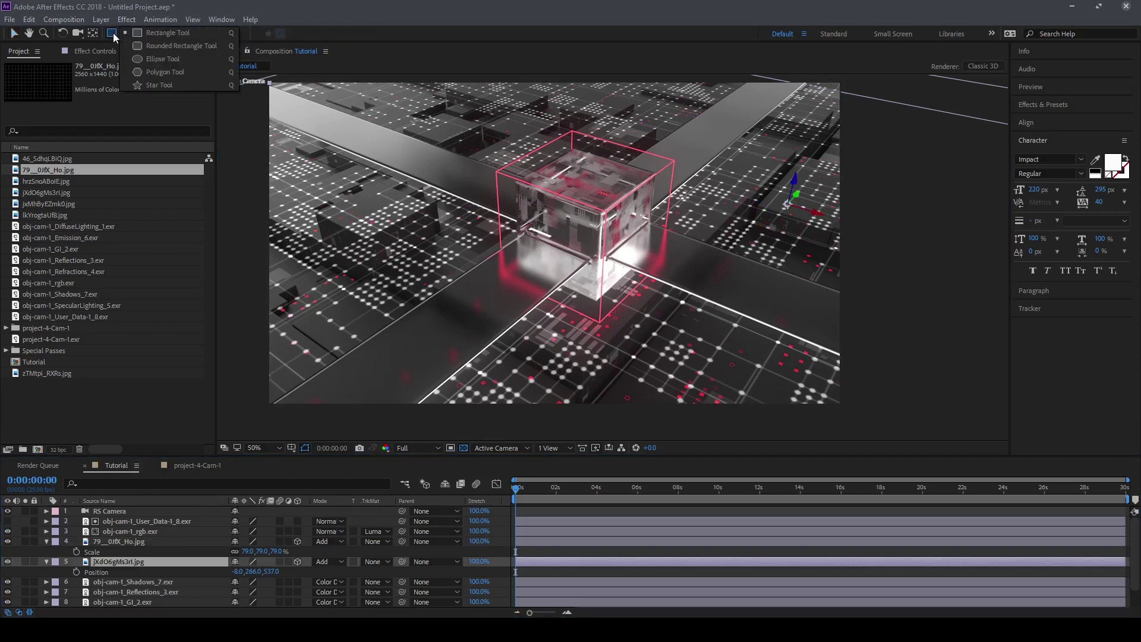
pyautogui.click(161, 63)
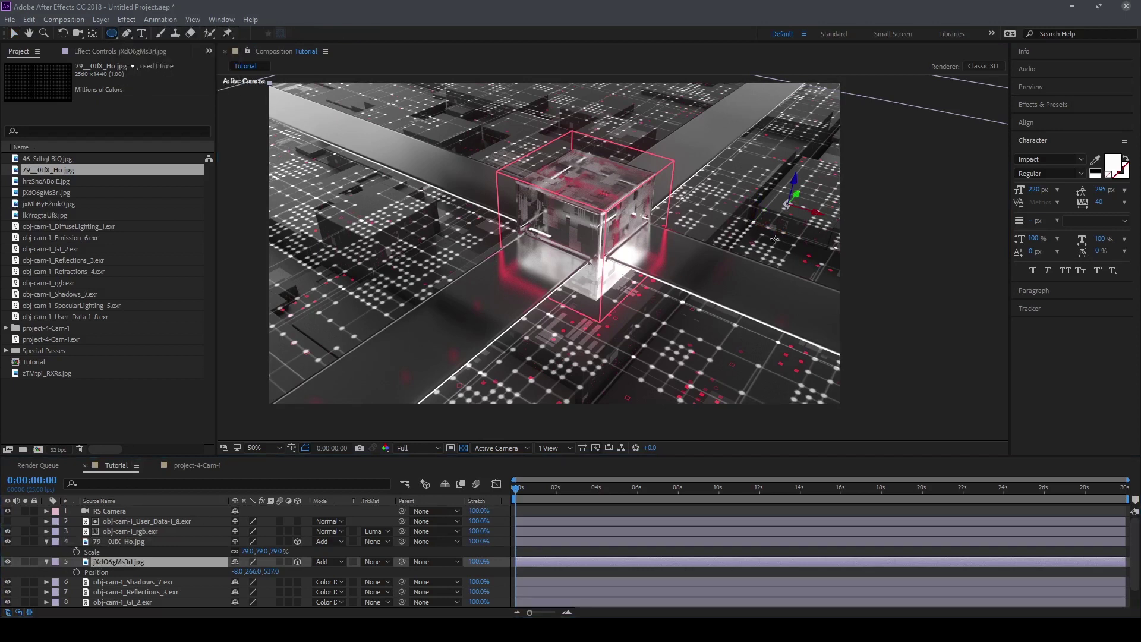
pyautogui.press(',')
pyautogui.press(',')
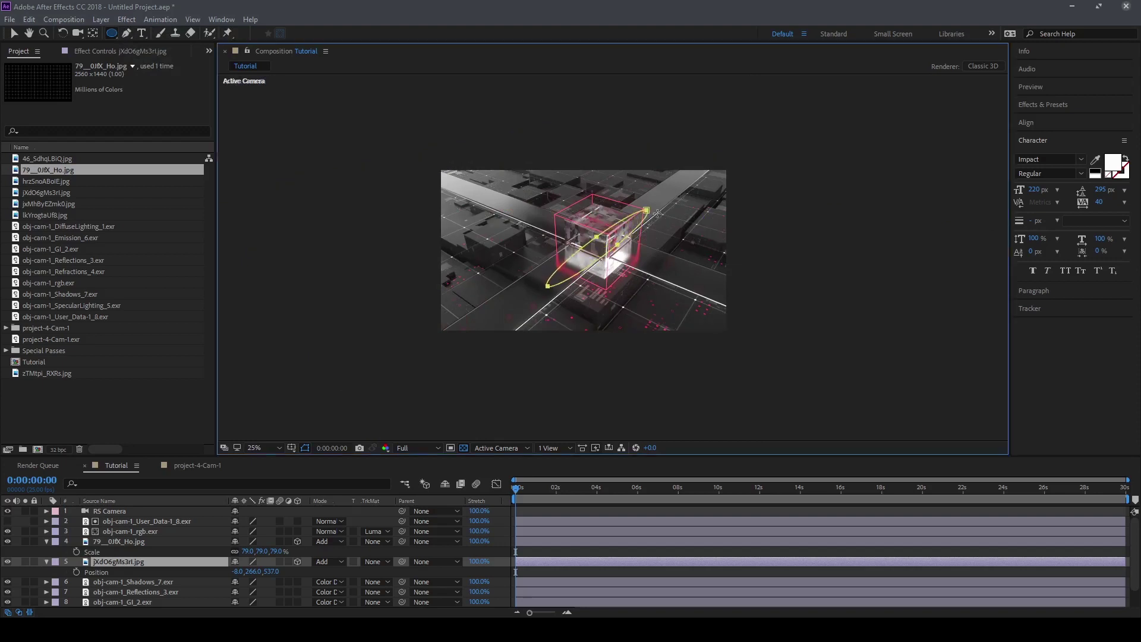
pyautogui.moveTo(575, 218); pyautogui.dragTo(746, 332)
pyautogui.moveTo(766, 242); pyautogui.dragTo(809, 234)
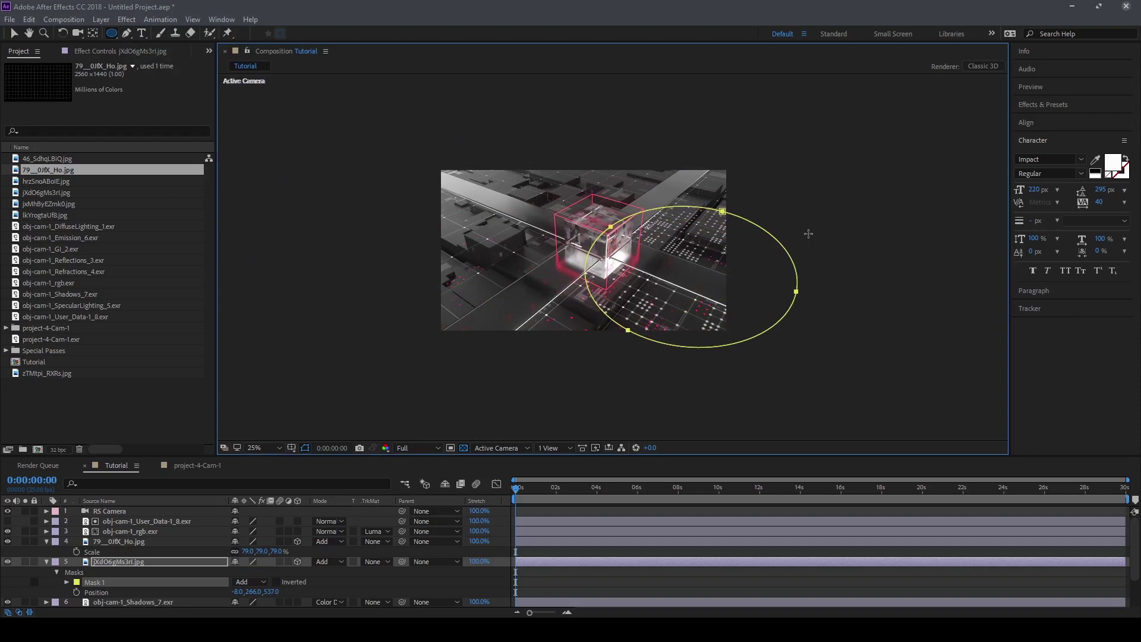
# - Move the jXdO6gMs3rI.jpg layer's elliptical mask so that it surrounds the glowing cube
pyautogui.press('v')
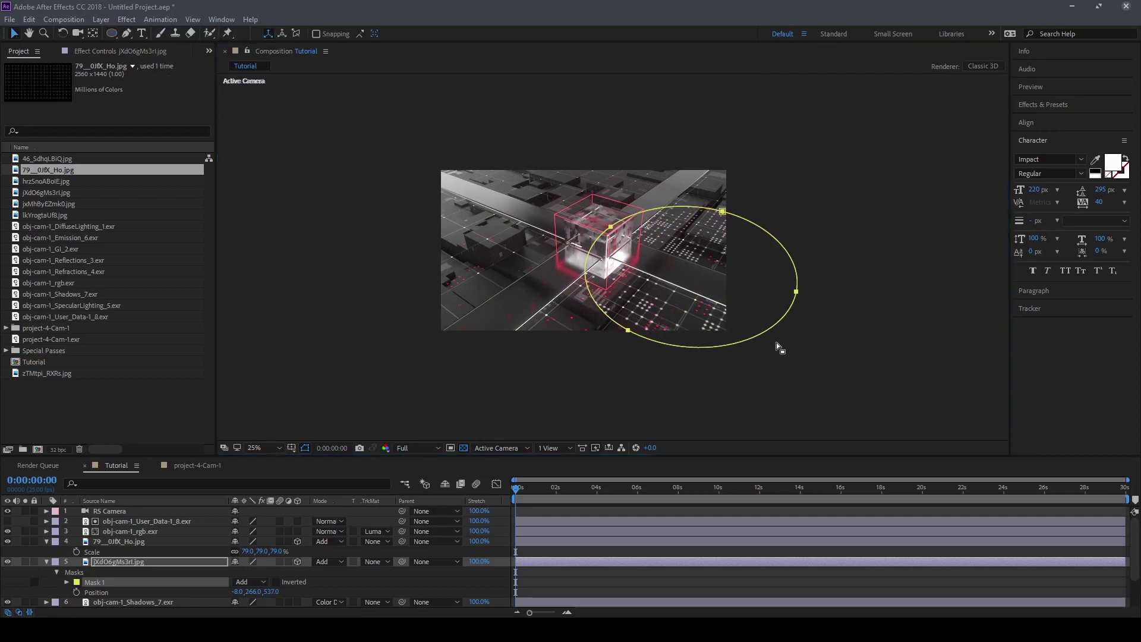
pyautogui.moveTo(776, 331); pyautogui.dragTo(663, 276)
pyautogui.press('.')
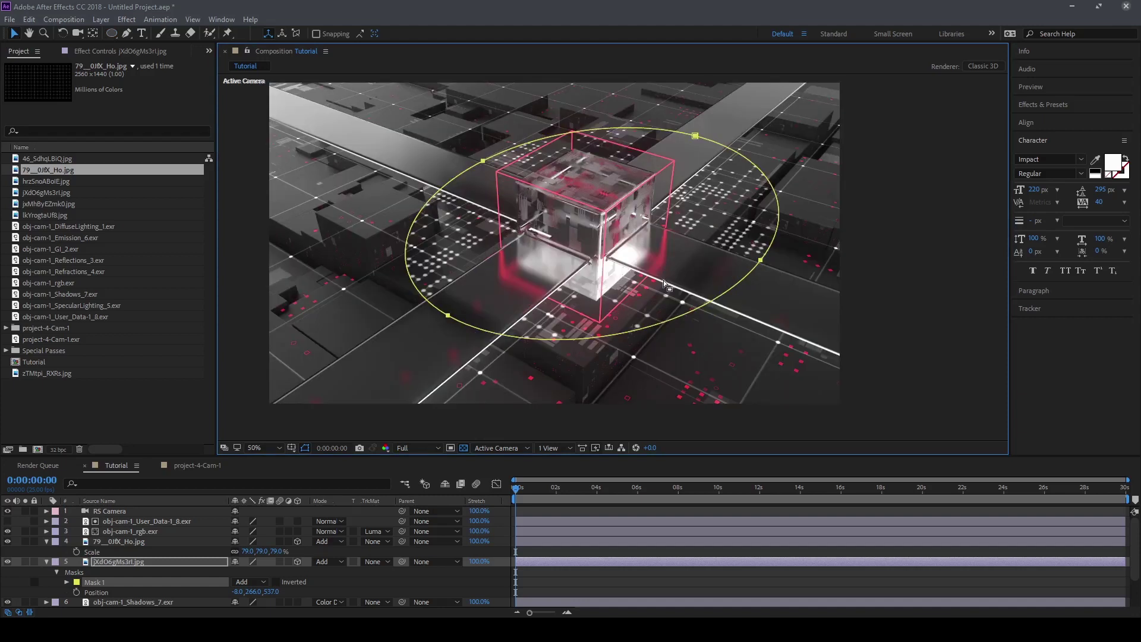
pyautogui.moveTo(694, 317); pyautogui.dragTo(615, 307)
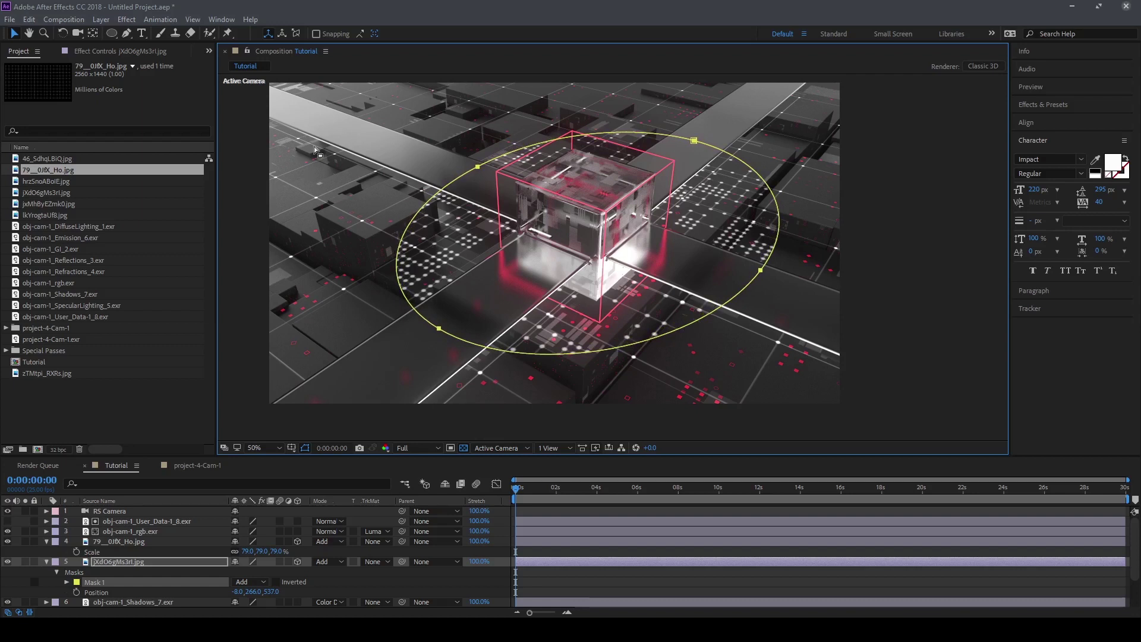
pyautogui.moveTo(403, 266); pyautogui.dragTo(412, 257)
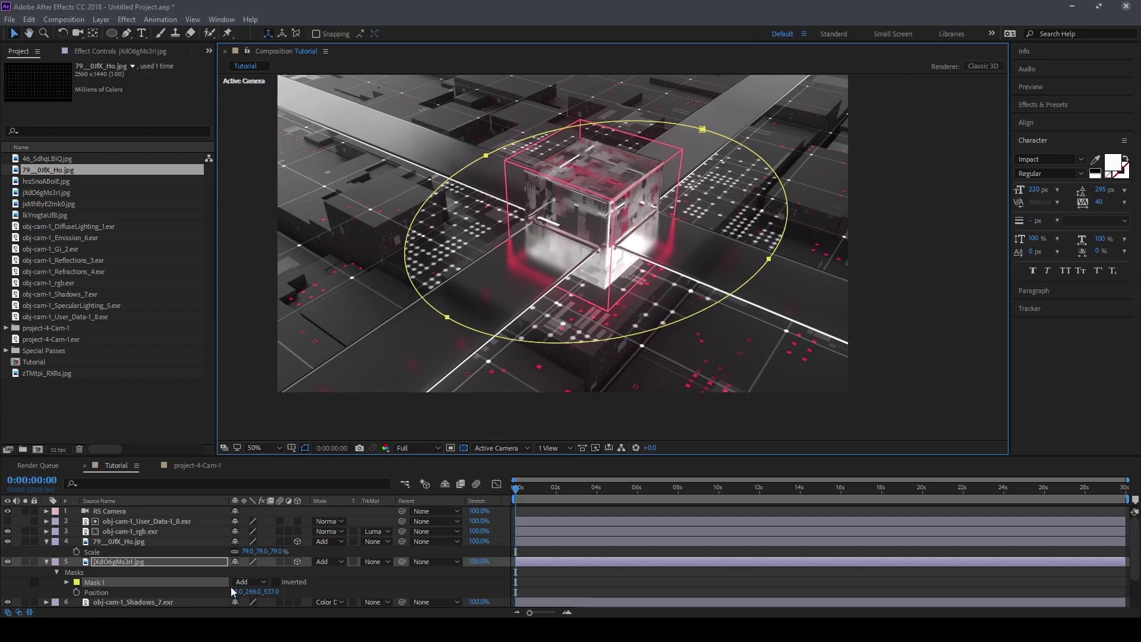
# - Set the jXdO6gMs3rI.jpg layer's mask mode to Subtract and its feather to about 53 pixels
pyautogui.click(114, 564)
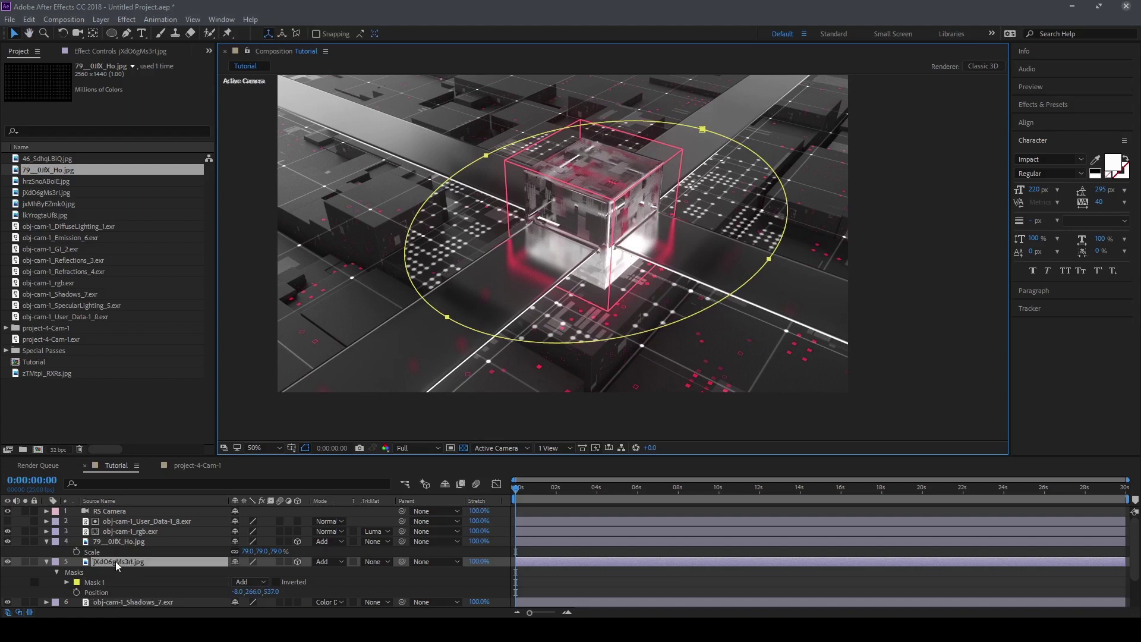
pyautogui.click(91, 583)
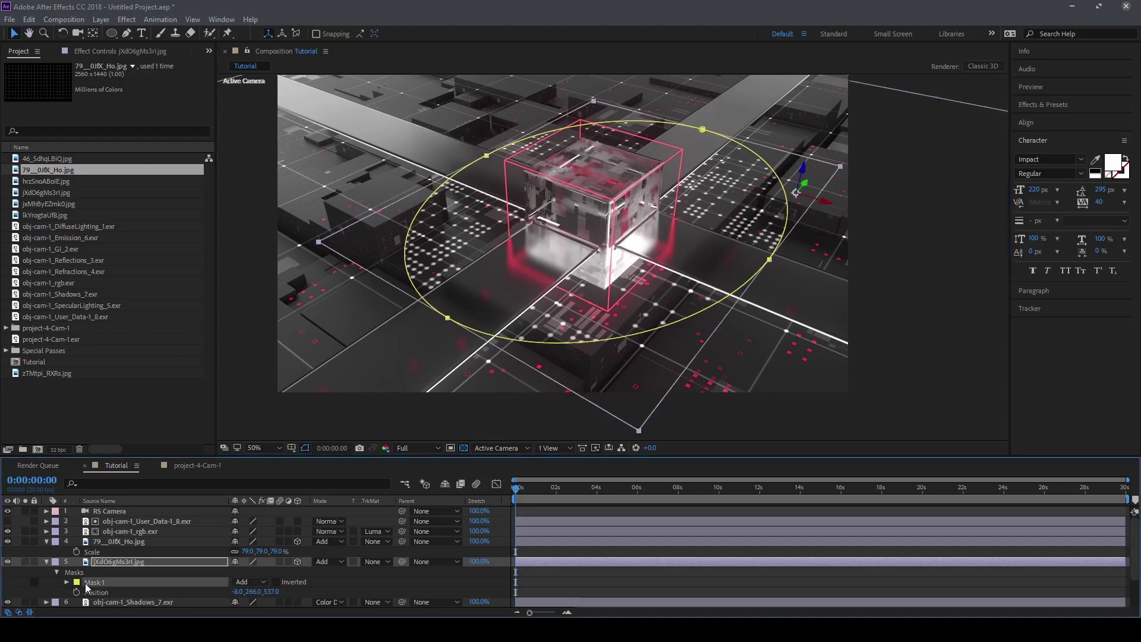
pyautogui.click(251, 583)
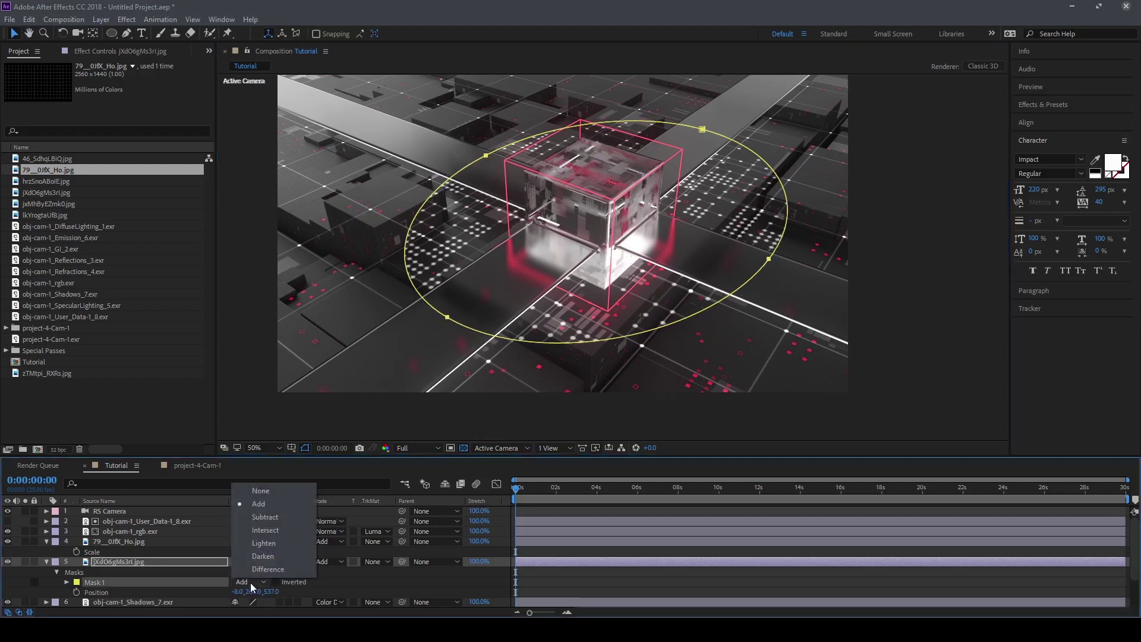
pyautogui.click(274, 520)
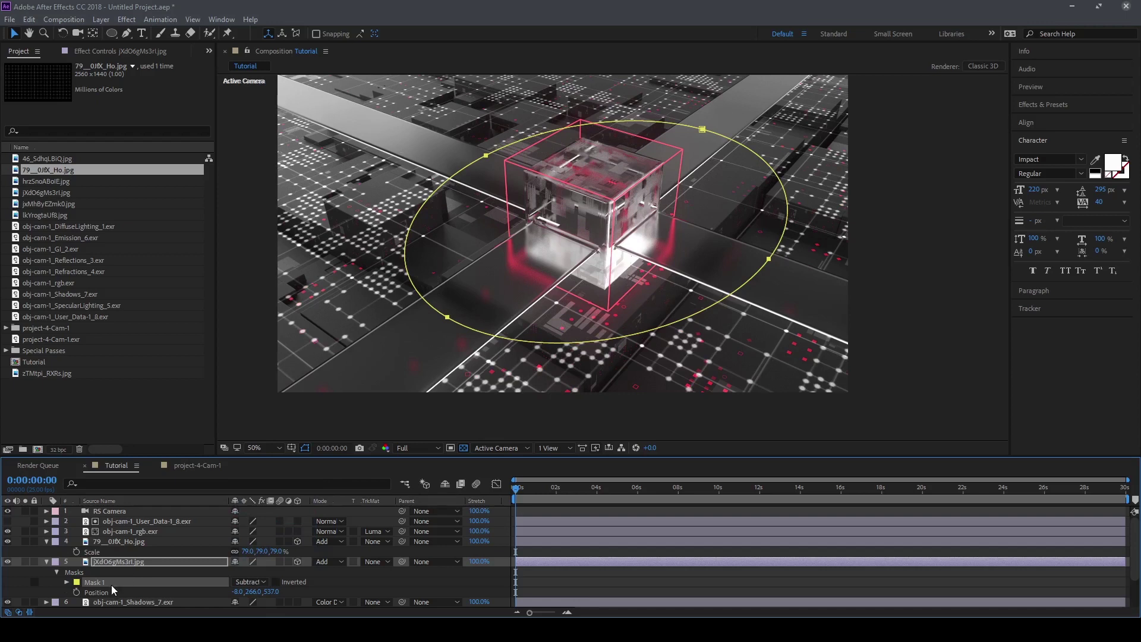
pyautogui.press('f')
pyautogui.moveTo(285, 577)
pyautogui.mouseDown()
pyautogui.moveTo(297, 572)
pyautogui.moveTo(273, 573)
pyautogui.mouseUp()
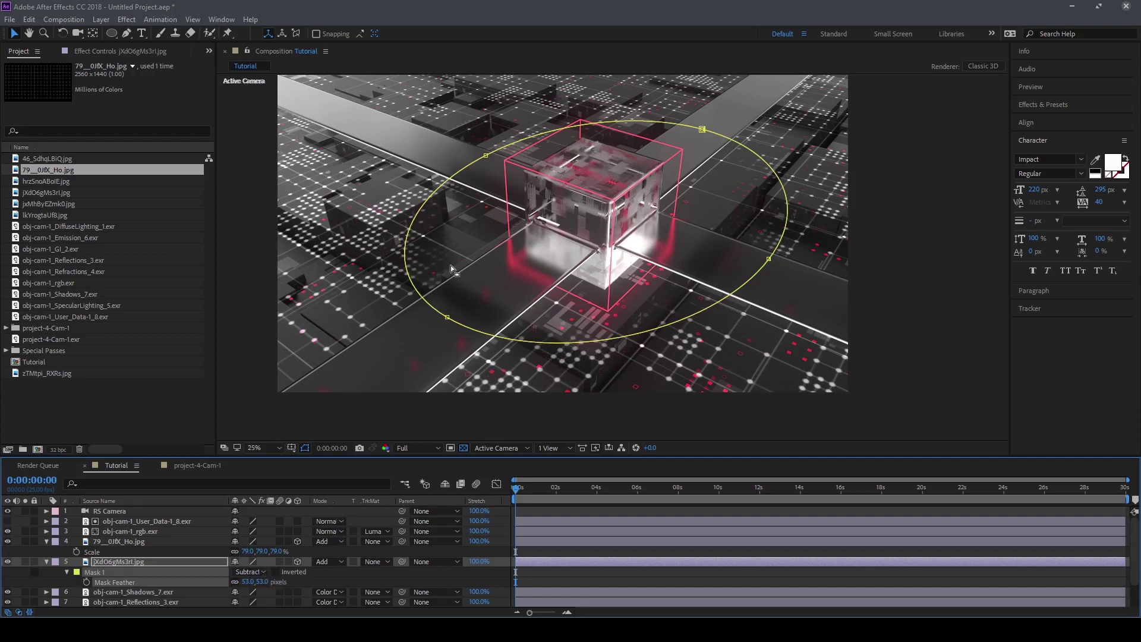
# - Free-transform the elliptical mask on the jXdO6gMs3rI.jpg layer, enlarging it around the cube to span nearly the whole frame
pyautogui.press(',')
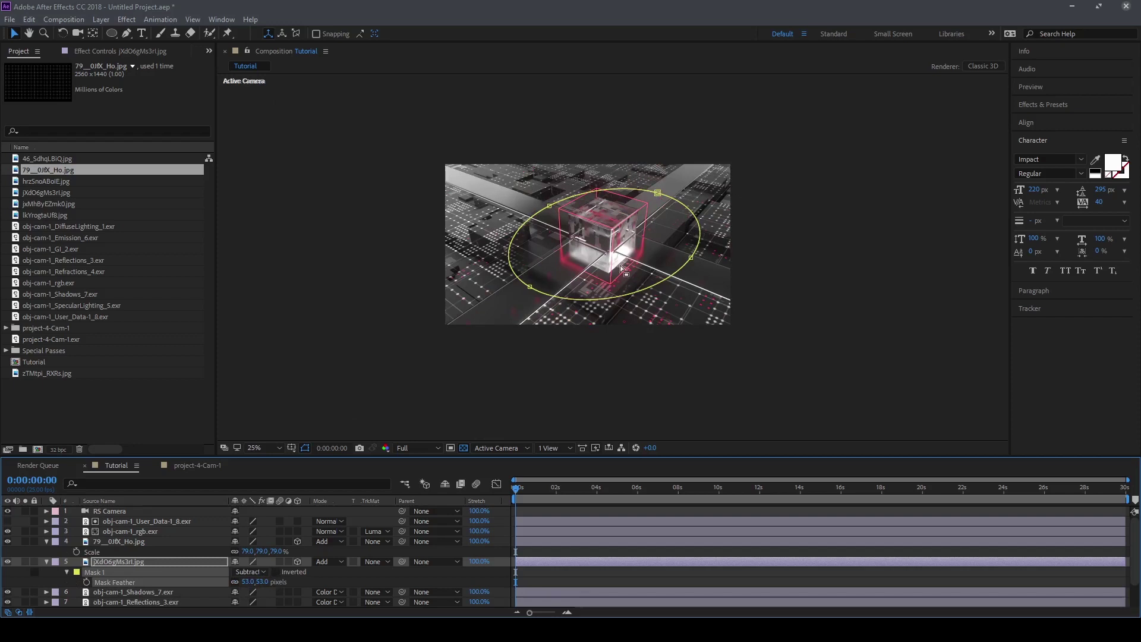
pyautogui.click(594, 302)
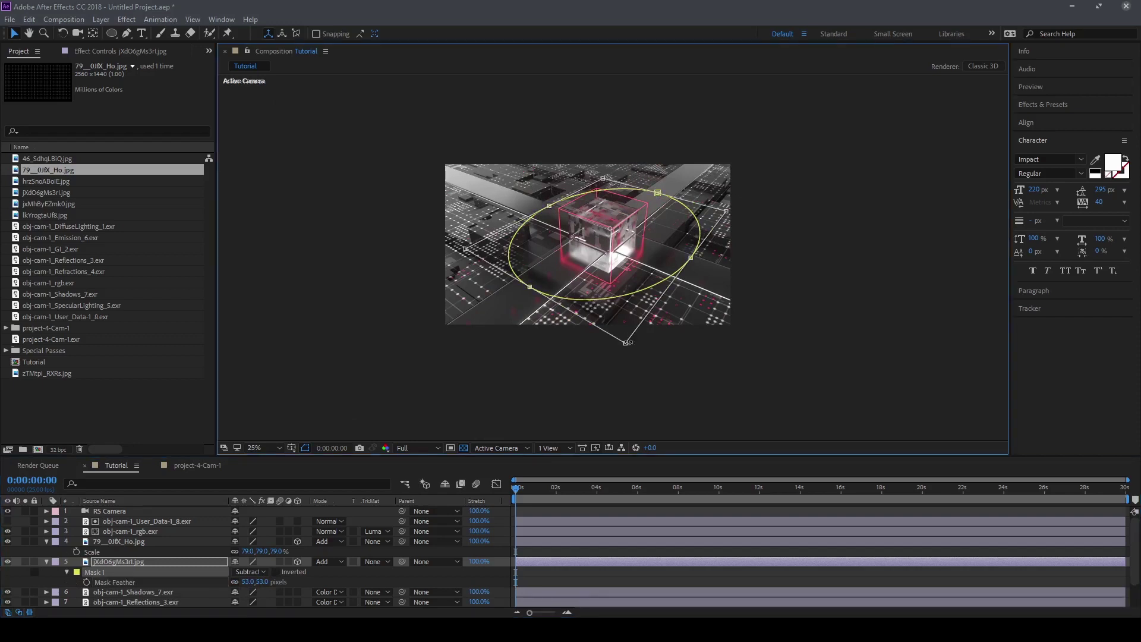
pyautogui.moveTo(626, 343)
pyautogui.mouseDown()
pyautogui.moveTo(657, 434)
pyautogui.moveTo(626, 341)
pyautogui.mouseUp()
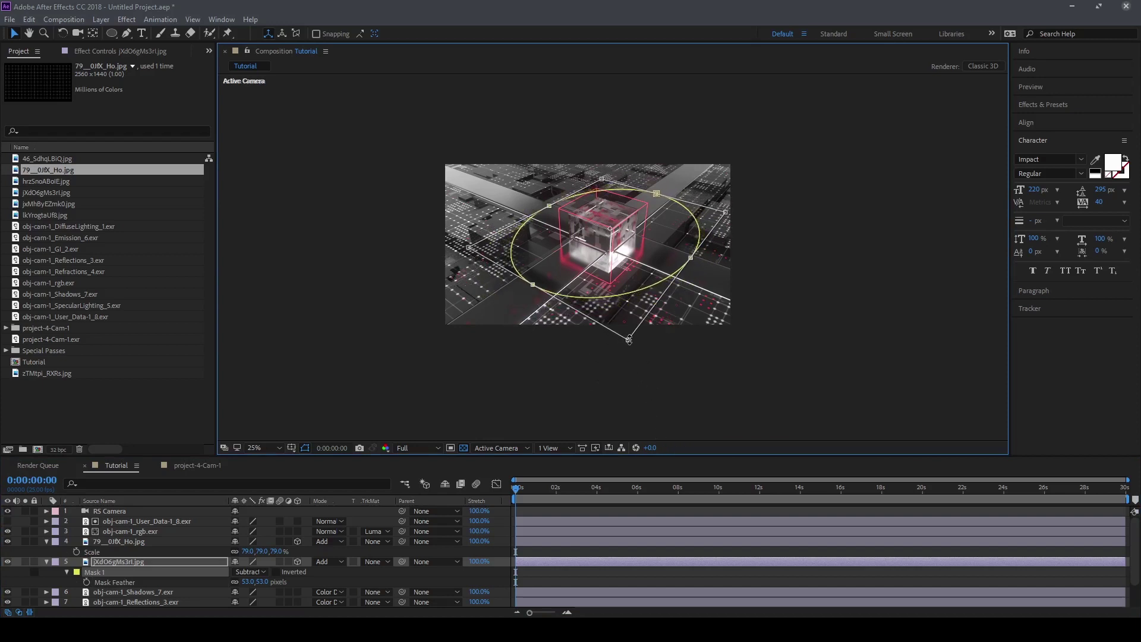
pyautogui.moveTo(713, 269); pyautogui.dragTo(722, 271)
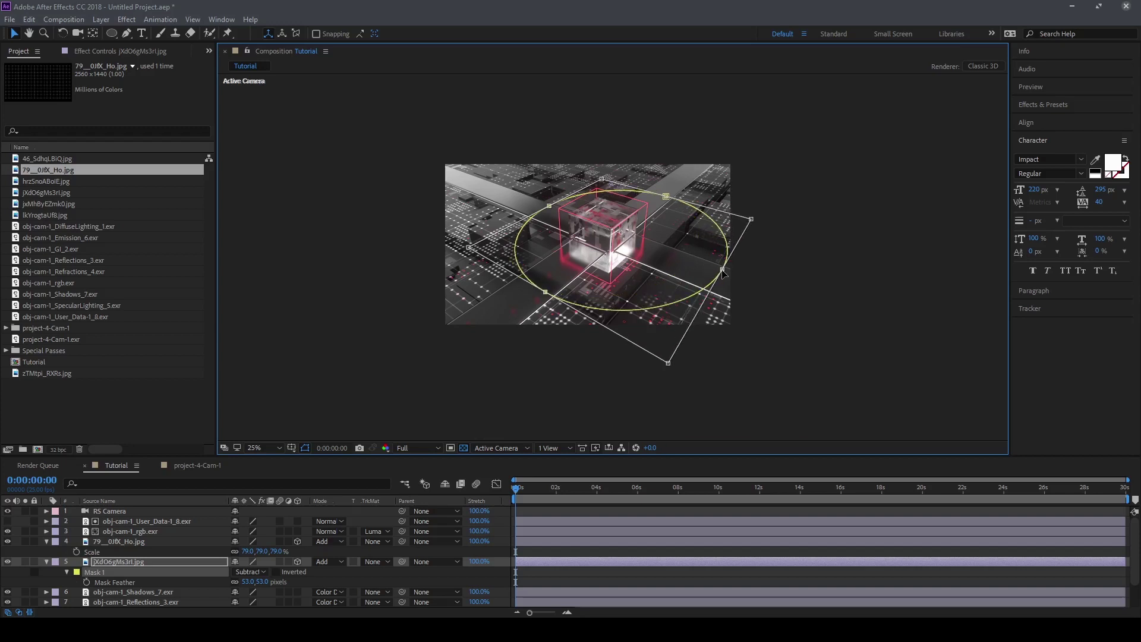
pyautogui.moveTo(554, 208); pyautogui.dragTo(506, 191)
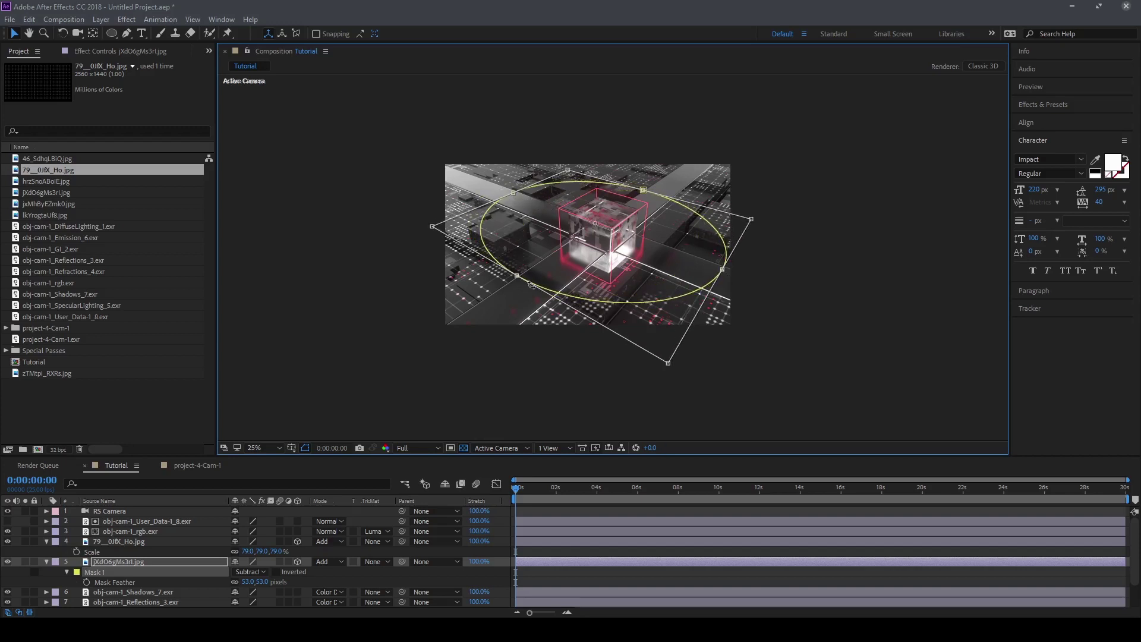
pyautogui.moveTo(513, 273); pyautogui.dragTo(488, 298)
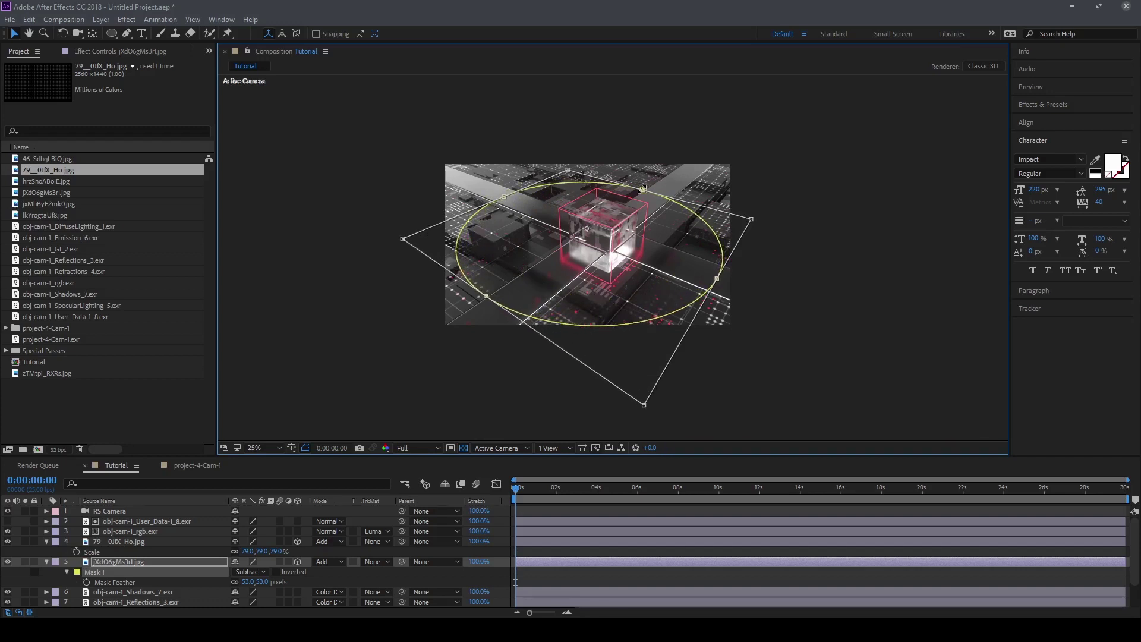
pyautogui.moveTo(643, 189)
pyautogui.mouseDown()
pyautogui.moveTo(652, 177)
pyautogui.moveTo(670, 190)
pyautogui.moveTo(666, 176)
pyautogui.moveTo(656, 180)
pyautogui.mouseUp()
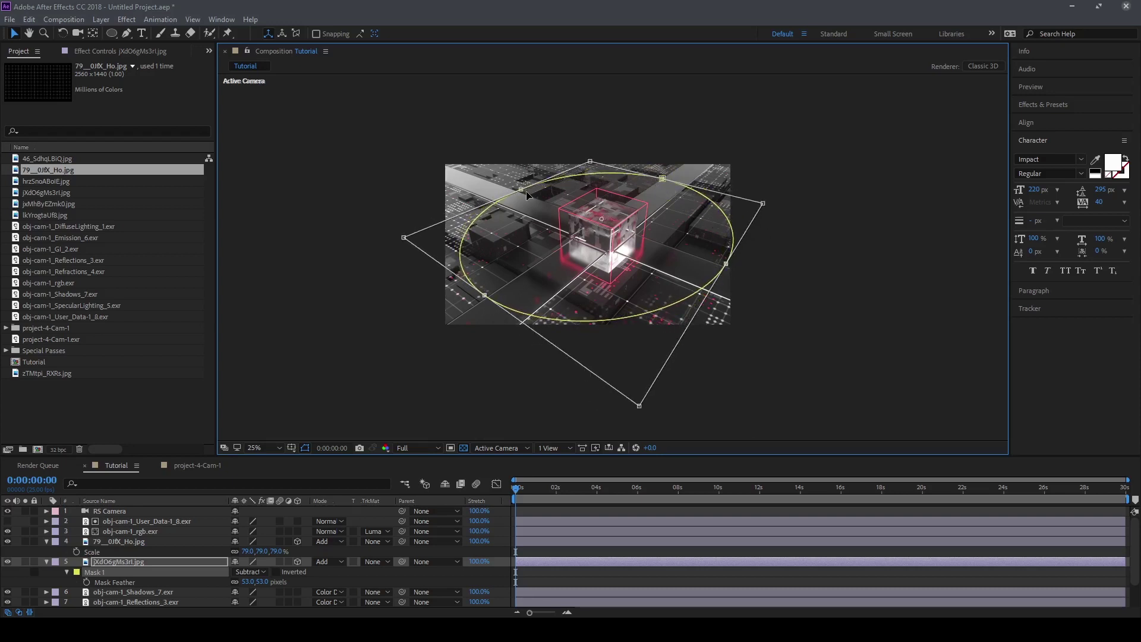
pyautogui.moveTo(521, 189); pyautogui.dragTo(496, 180)
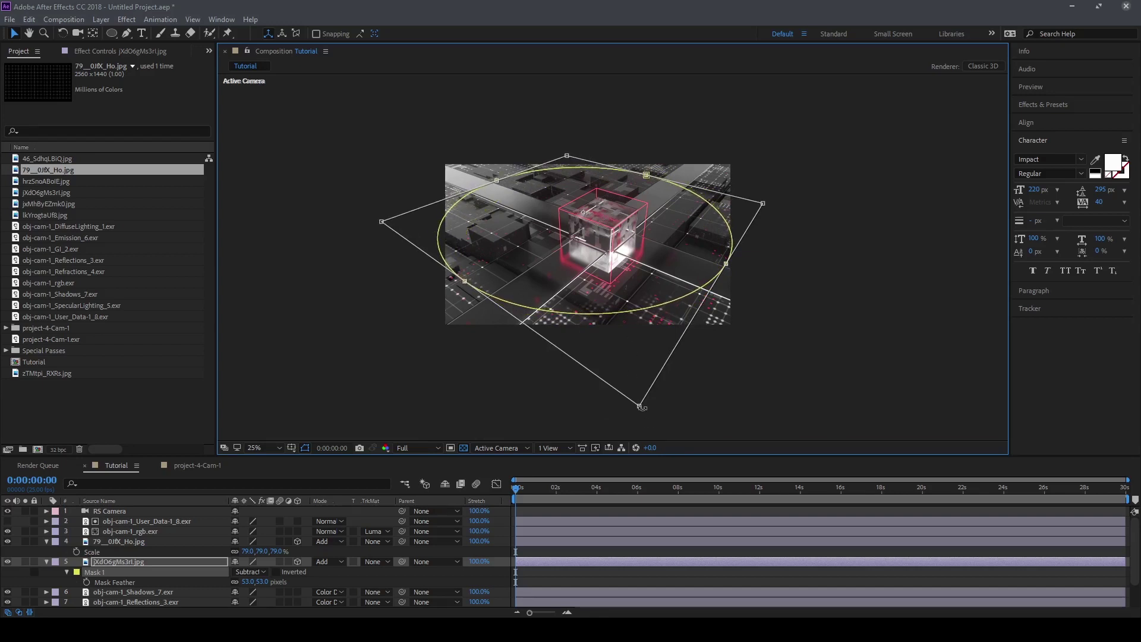
pyautogui.moveTo(641, 412); pyautogui.dragTo(647, 423)
pyautogui.press('.')
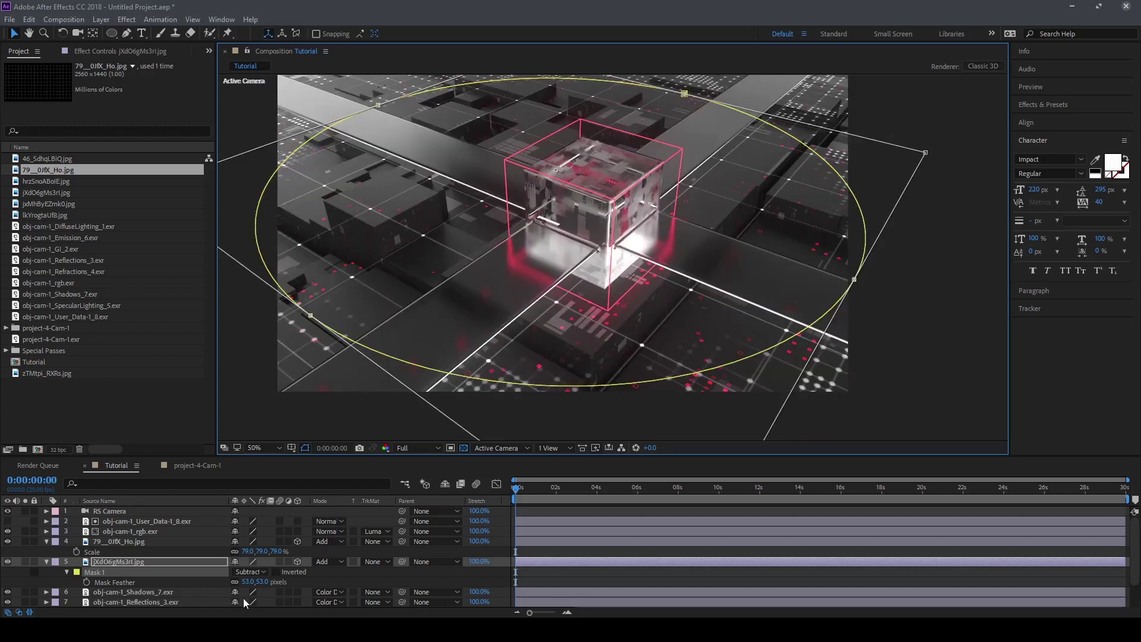
# - Increase the jXdO6gMs3rI.jpg layer's mask feather to about 109 pixels and collapse the properties of both pattern layers
pyautogui.moveTo(249, 582); pyautogui.dragTo(276, 578)
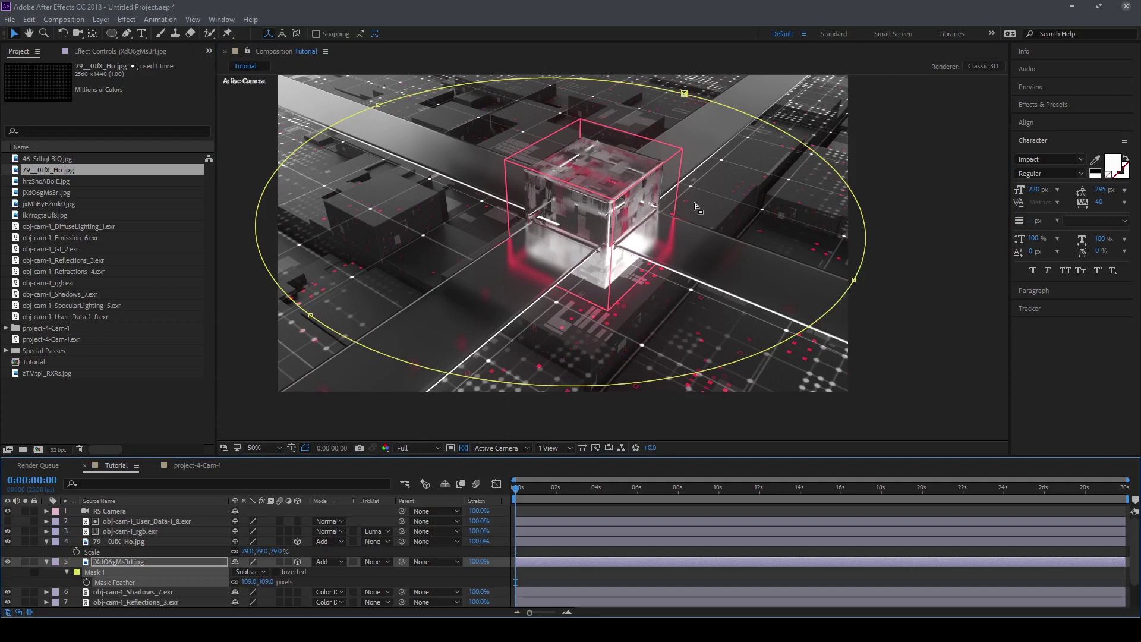
pyautogui.click(616, 577)
pyautogui.click(46, 542)
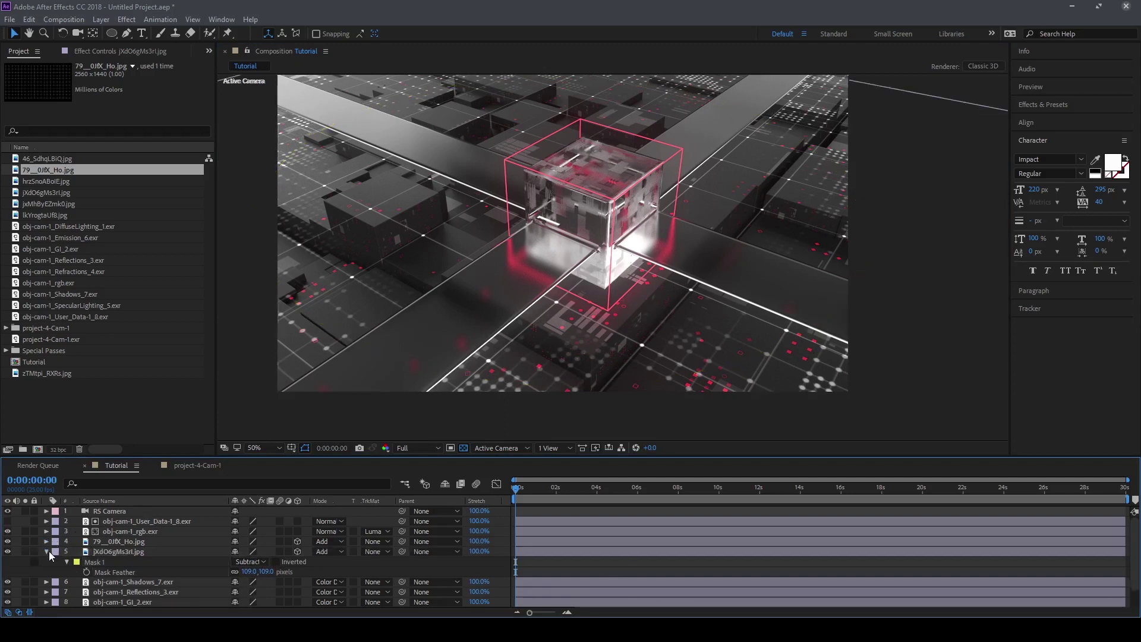
pyautogui.click(47, 552)
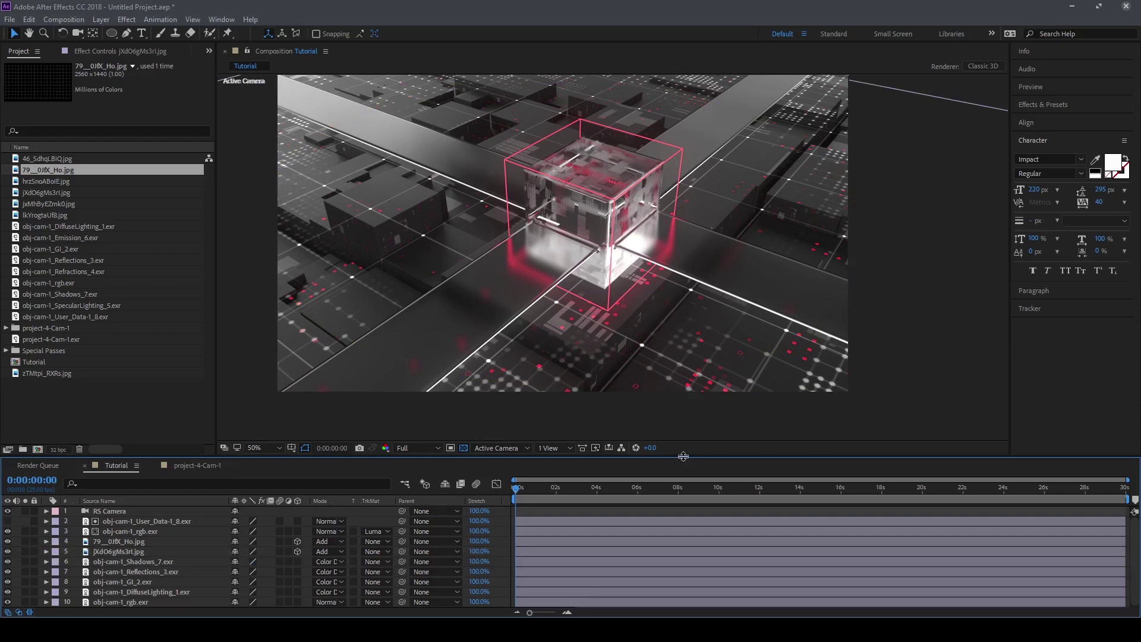
# - Enlarge the timeline area and create a black 1920 x 1080 px solid layer in the Tutorial composition
pyautogui.moveTo(685, 458); pyautogui.dragTo(686, 440)
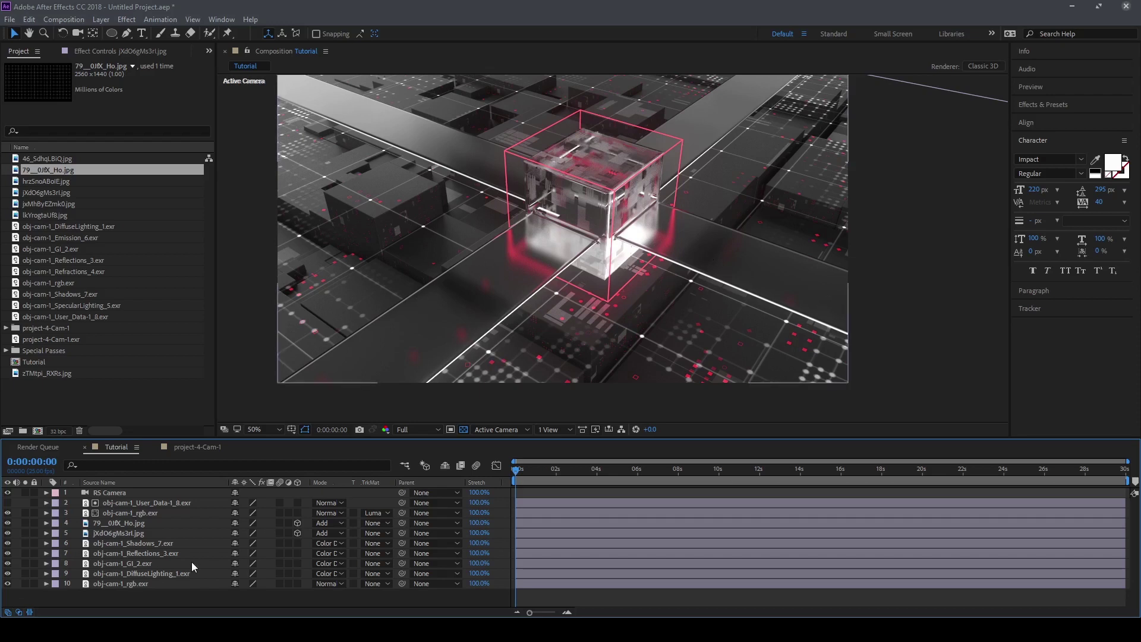
pyautogui.rightClick(194, 594)
pyautogui.moveTo(260, 464)
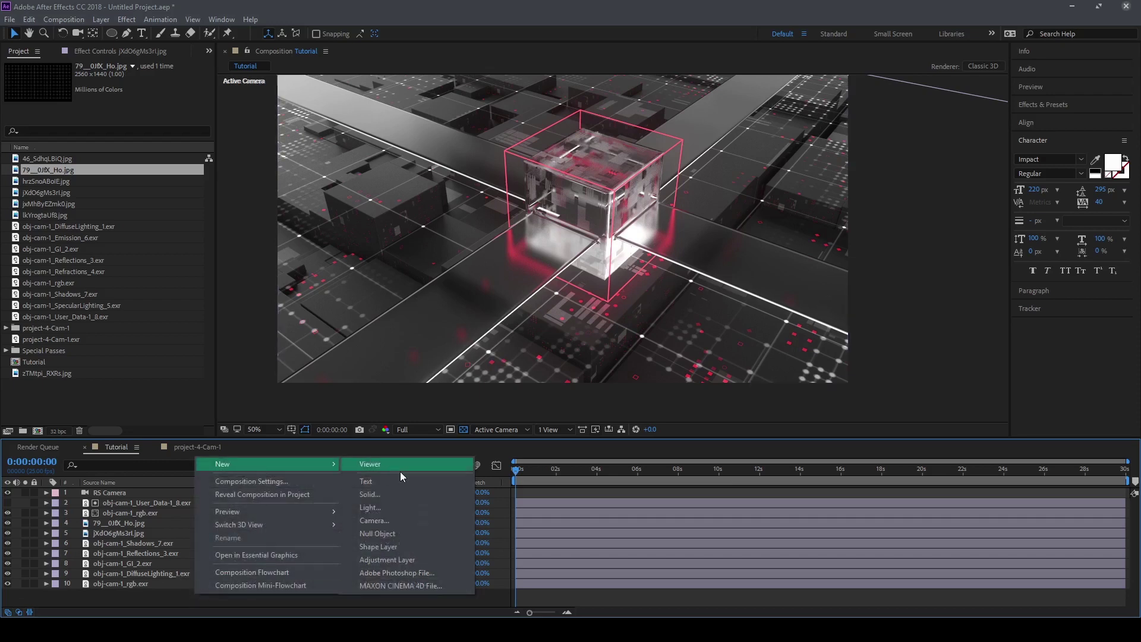
pyautogui.click(395, 491)
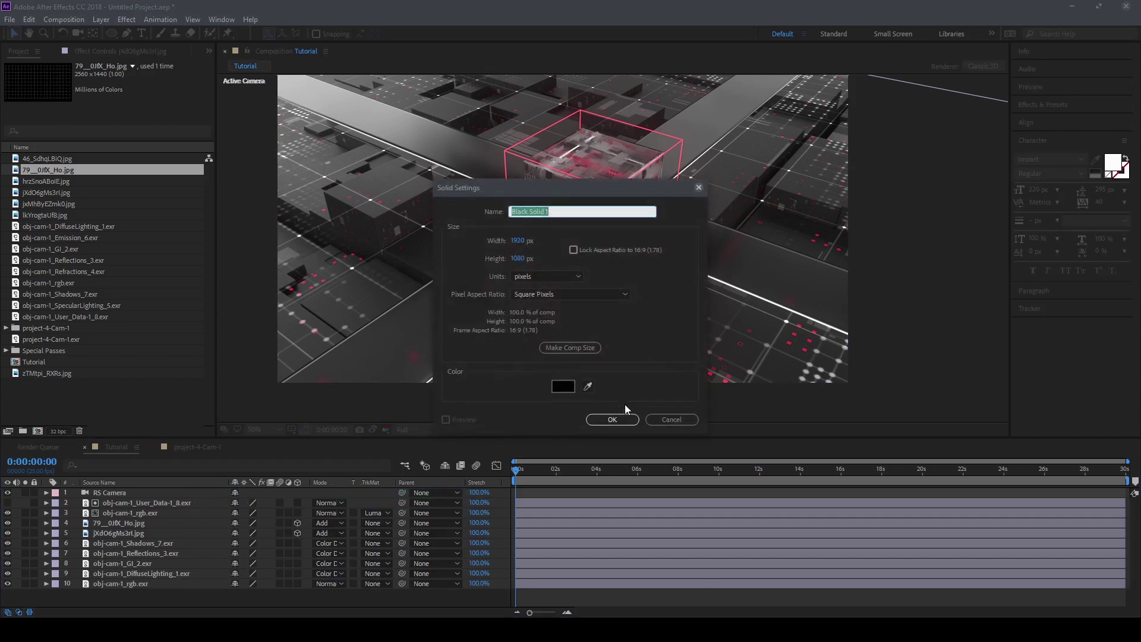
pyautogui.press('Return')
# - Apply the Video Copilot Optical Flares effect to the Black Solid 1 layer
pyautogui.click(127, 19)
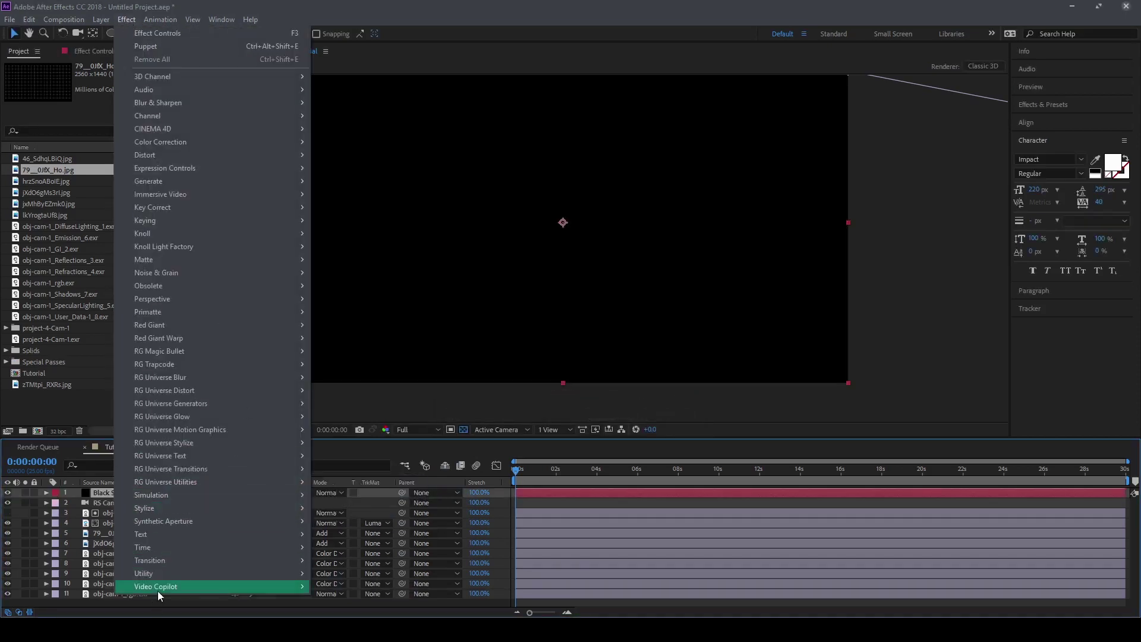
pyautogui.moveTo(158, 587)
pyautogui.click(370, 589)
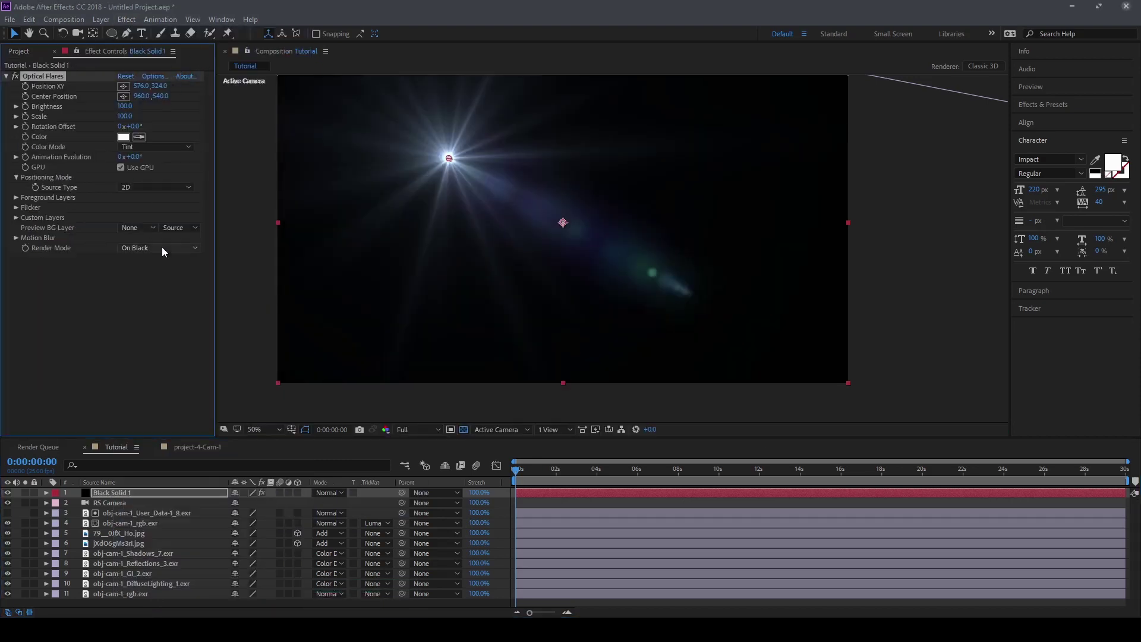
# - Set the Optical Flares render mode to On Transparent and move the flare onto the floor at about 356, 822
pyautogui.click(155, 249)
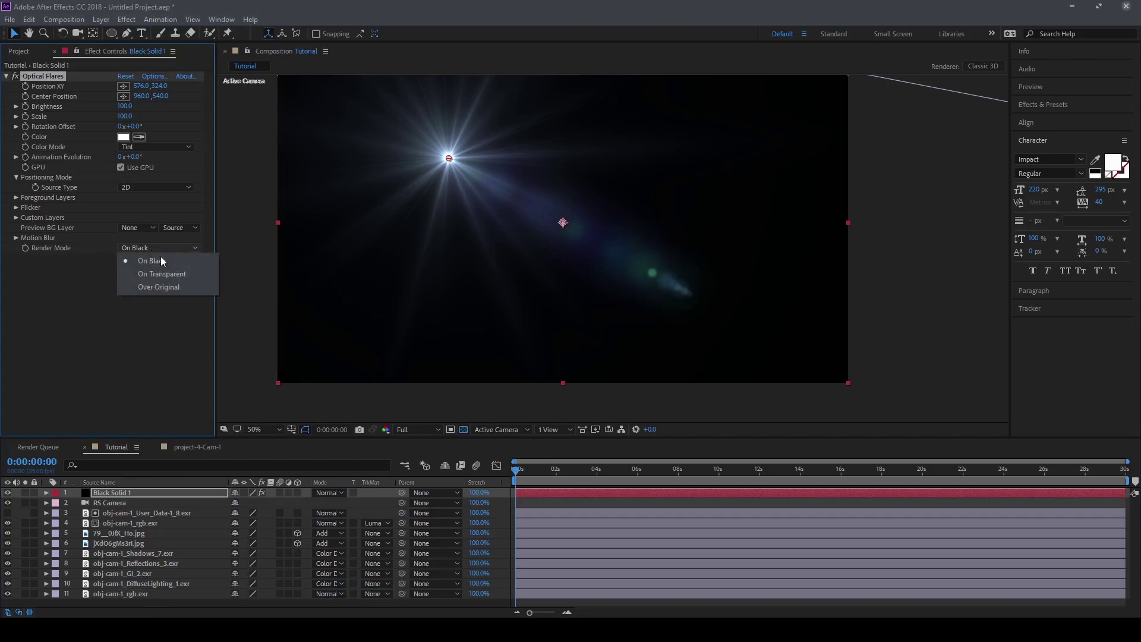
pyautogui.click(180, 277)
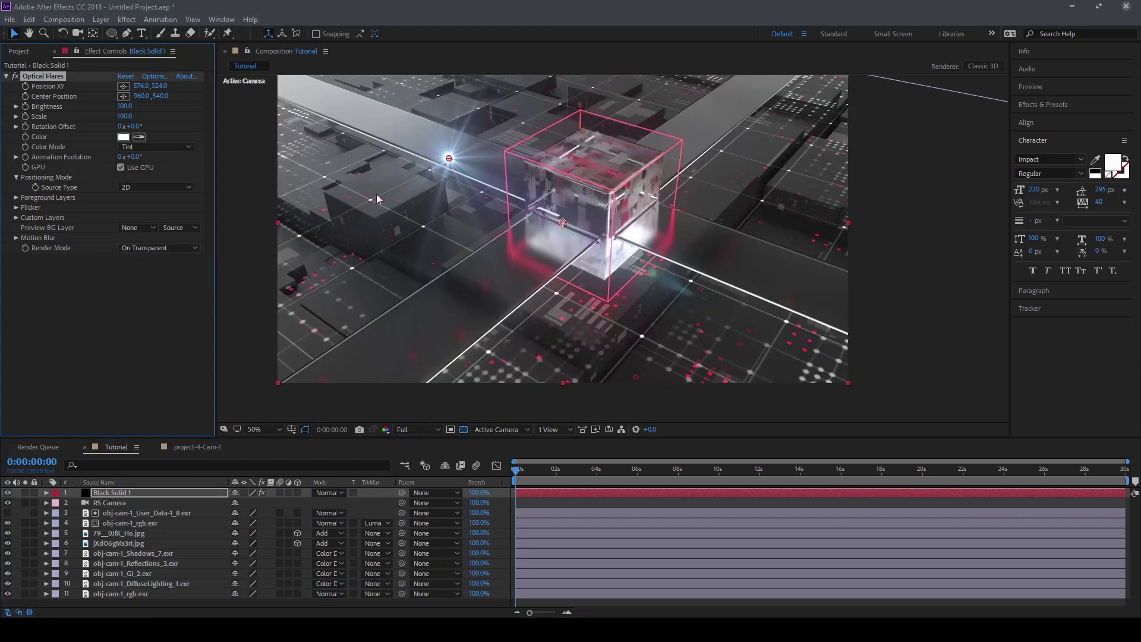
pyautogui.moveTo(451, 158); pyautogui.dragTo(383, 302)
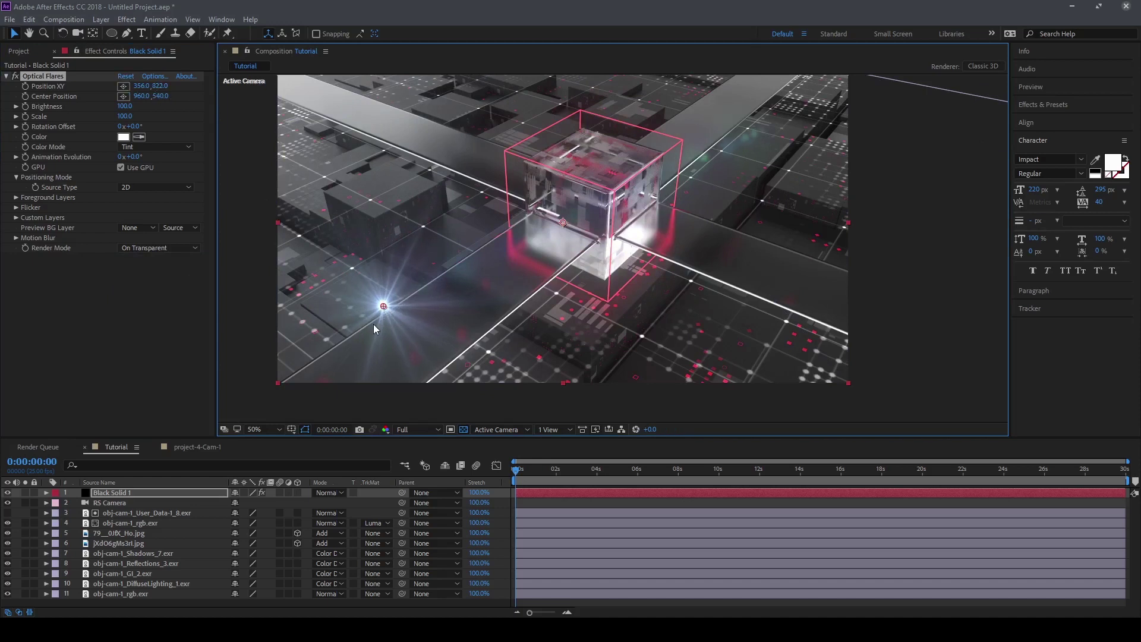
# - Load the Beam preset from the Light lens flare presets in the Optical Flares options
pyautogui.click(155, 76)
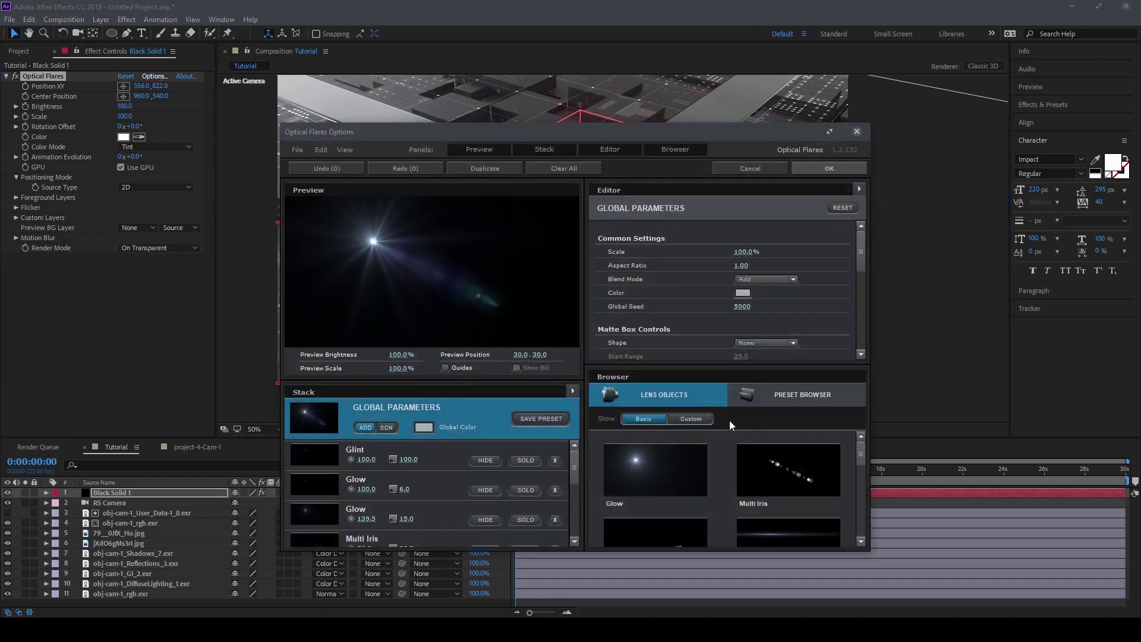
pyautogui.click(802, 392)
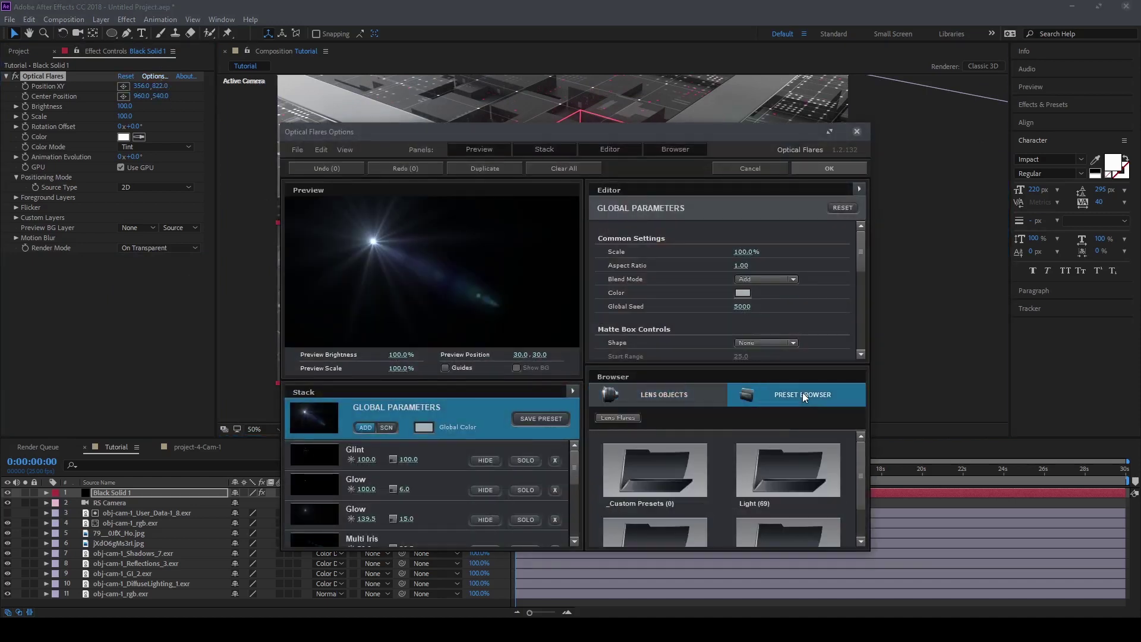
pyautogui.click(789, 469)
pyautogui.click(789, 469)
pyautogui.scroll(-1, 693, 503)
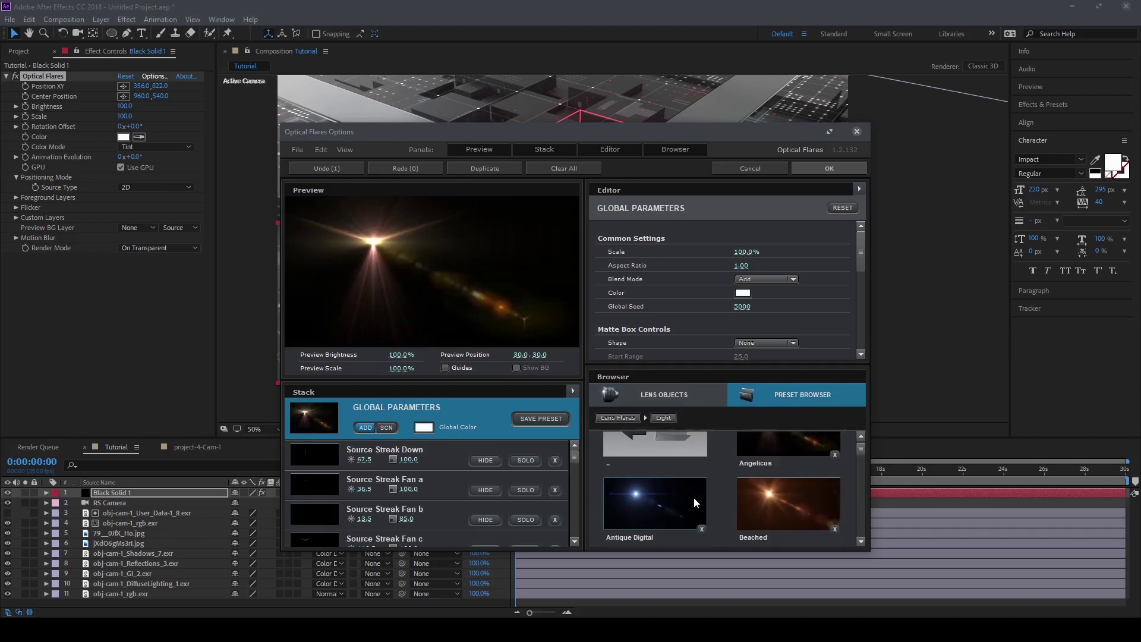
pyautogui.scroll(-1, 693, 499)
pyautogui.doubleClick(674, 506)
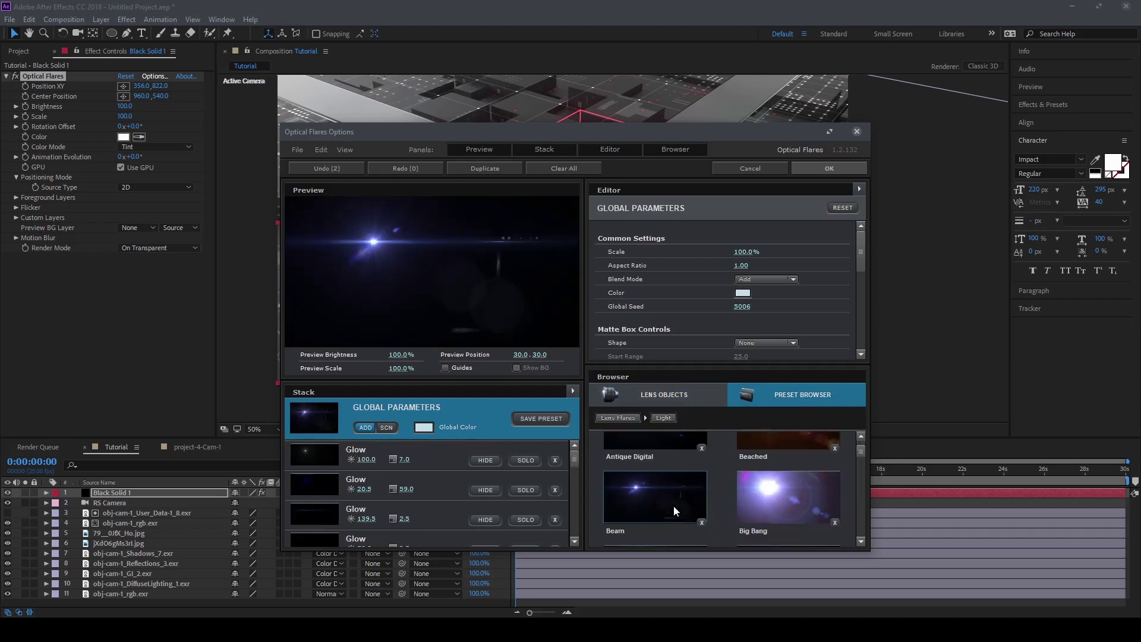
pyautogui.scroll(-4, 674, 506)
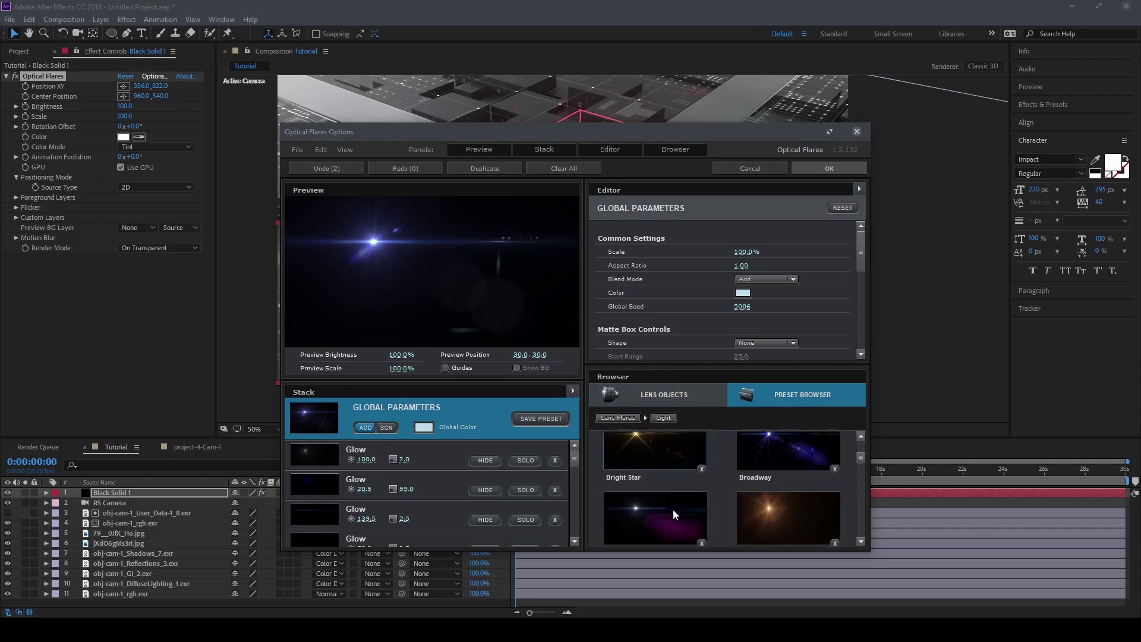
pyautogui.scroll(4, 673, 509)
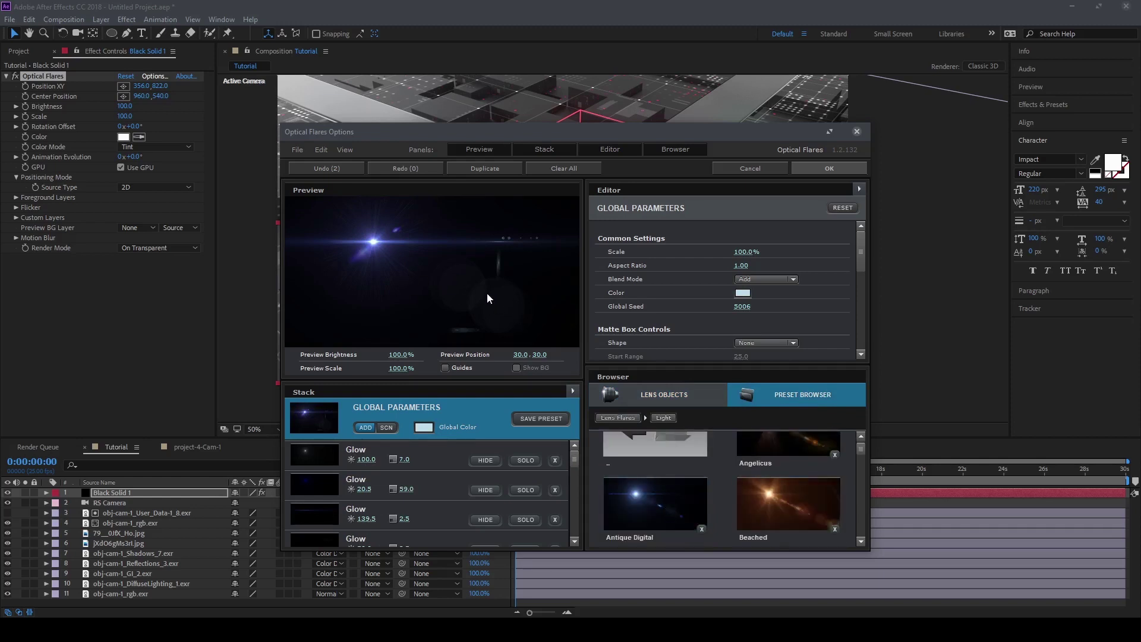
# - Hide the Beam flare's Iris, Multi Iris, Streak, Ring and other secondary elements, keeping the main Glow elements, and apply the flare options
pyautogui.scroll(-3, 469, 496)
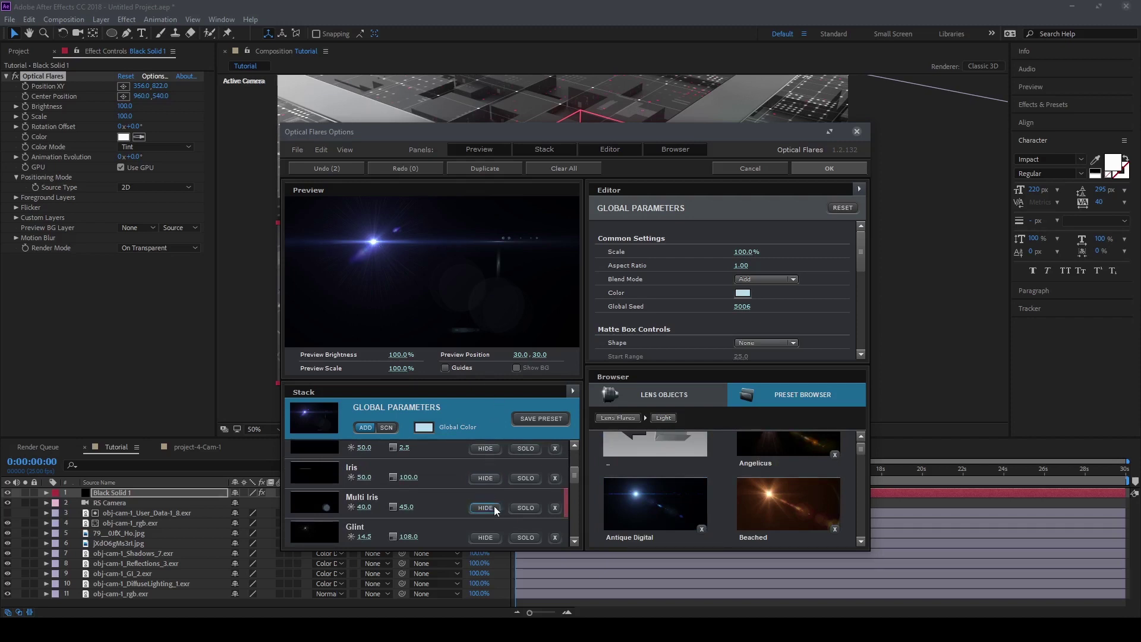
pyautogui.scroll(-5, 492, 521)
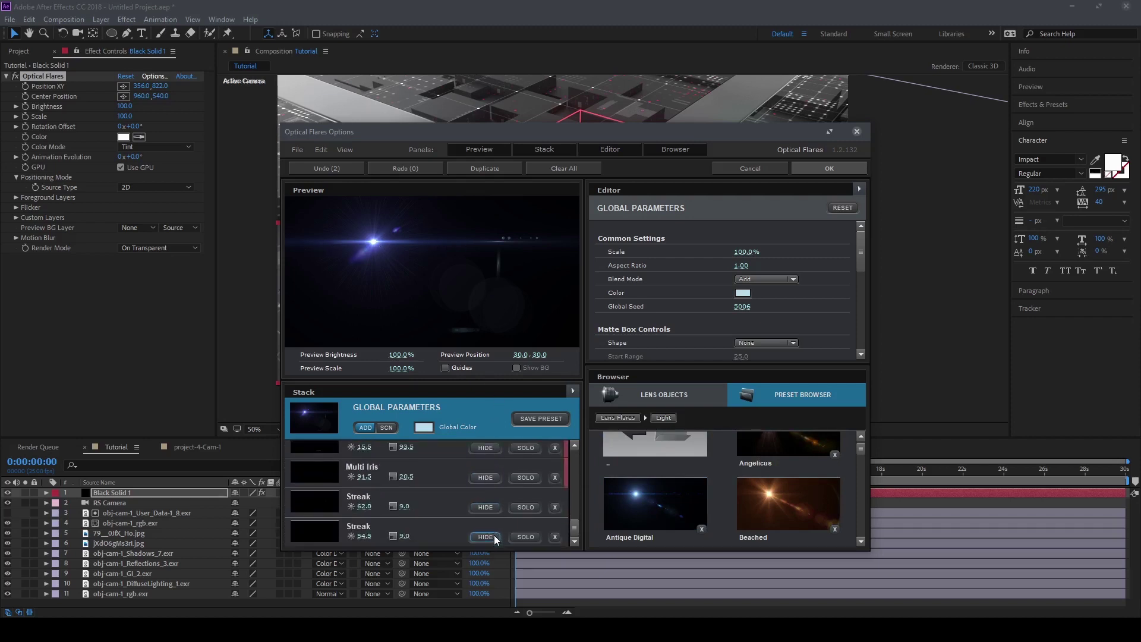
pyautogui.click(486, 537)
pyautogui.click(489, 507)
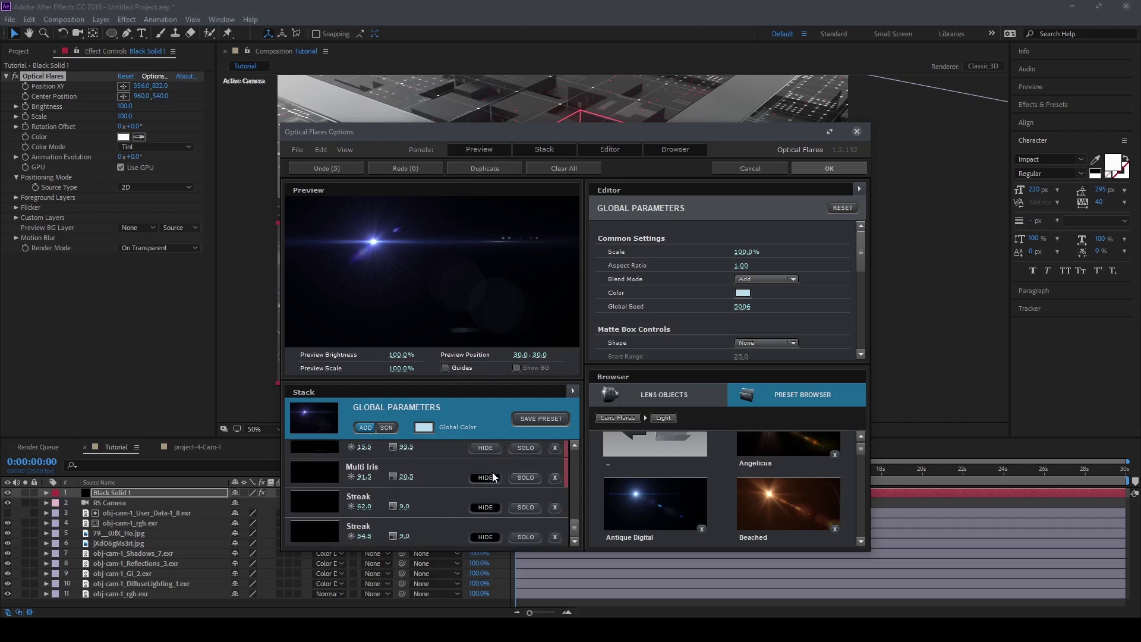
pyautogui.click(487, 449)
pyautogui.scroll(3, 493, 472)
pyautogui.click(490, 499)
pyautogui.click(491, 472)
pyautogui.scroll(1, 488, 488)
pyautogui.click(490, 469)
pyautogui.scroll(2, 491, 475)
pyautogui.click(490, 480)
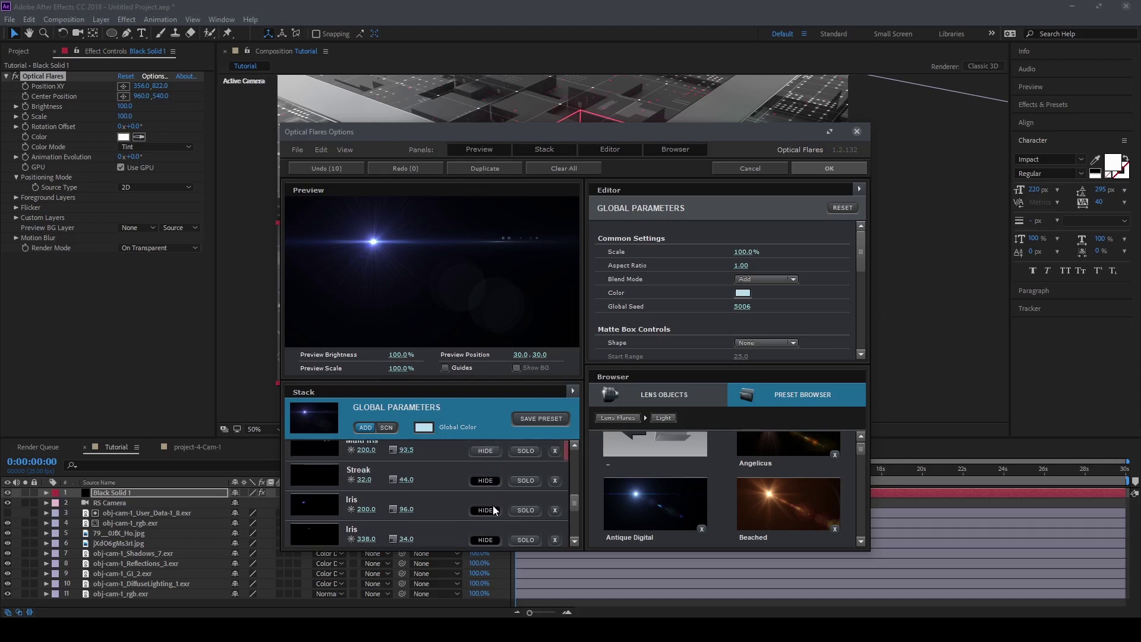
pyautogui.scroll(1, 493, 502)
pyautogui.click(491, 464)
pyautogui.scroll(1, 491, 502)
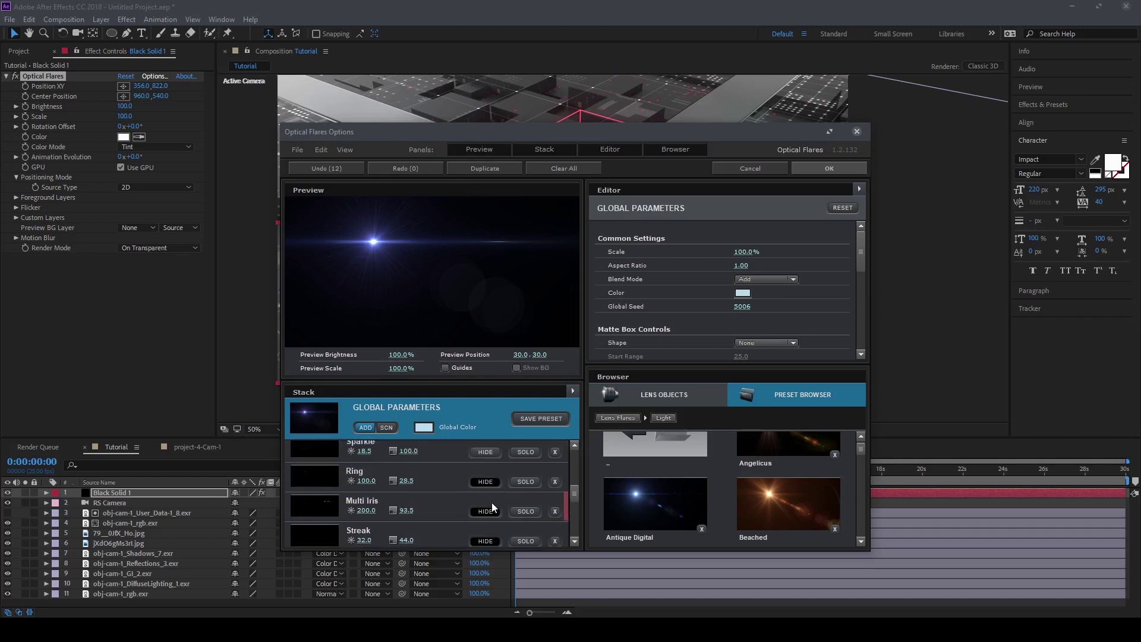
pyautogui.click(486, 453)
pyautogui.scroll(1, 491, 475)
pyautogui.click(488, 454)
pyautogui.scroll(1, 501, 530)
pyautogui.scroll(1, 491, 489)
pyautogui.click(494, 484)
pyautogui.scroll(1, 496, 493)
pyautogui.click(494, 476)
pyautogui.click(495, 476)
pyautogui.click(494, 475)
pyautogui.scroll(1, 494, 476)
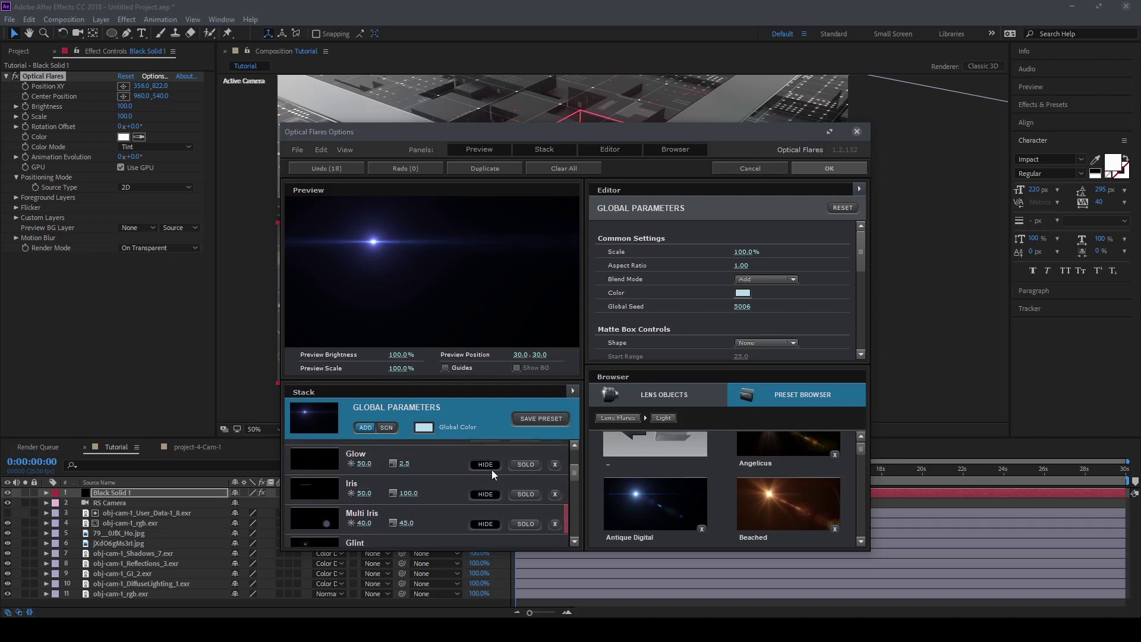
pyautogui.scroll(1, 487, 474)
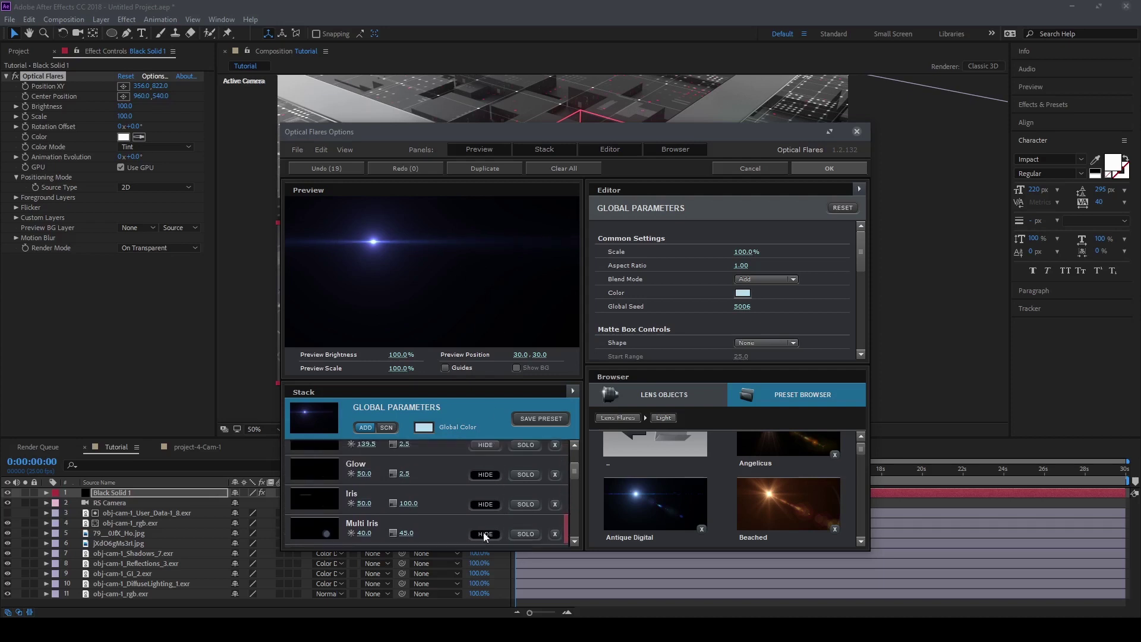
pyautogui.click(486, 466)
pyautogui.click(486, 466)
pyautogui.scroll(1, 486, 466)
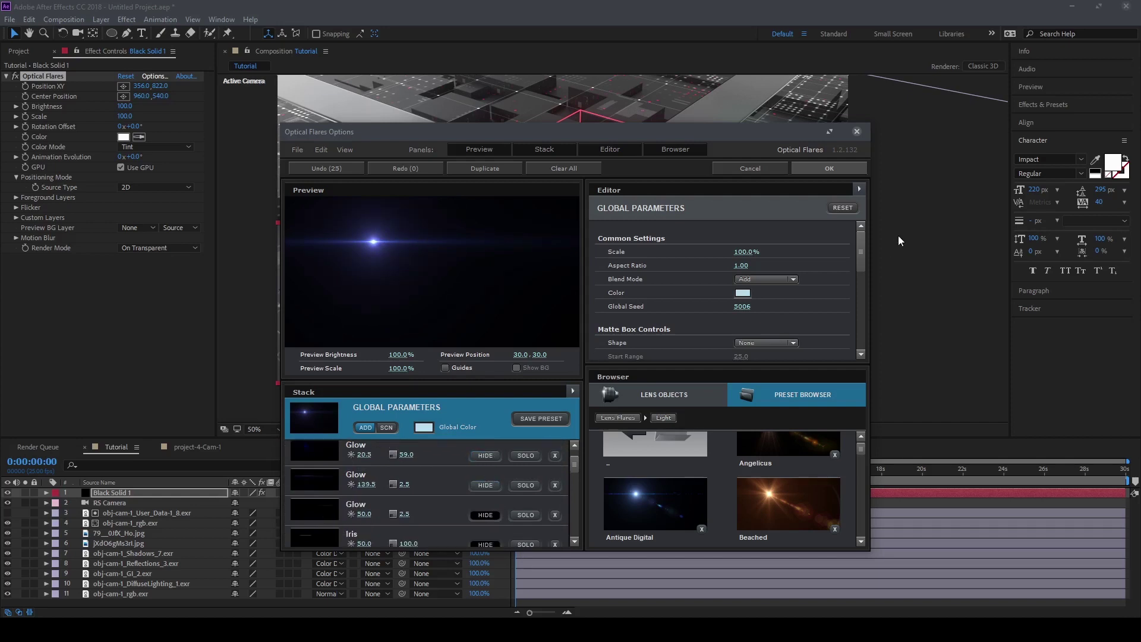
pyautogui.click(849, 173)
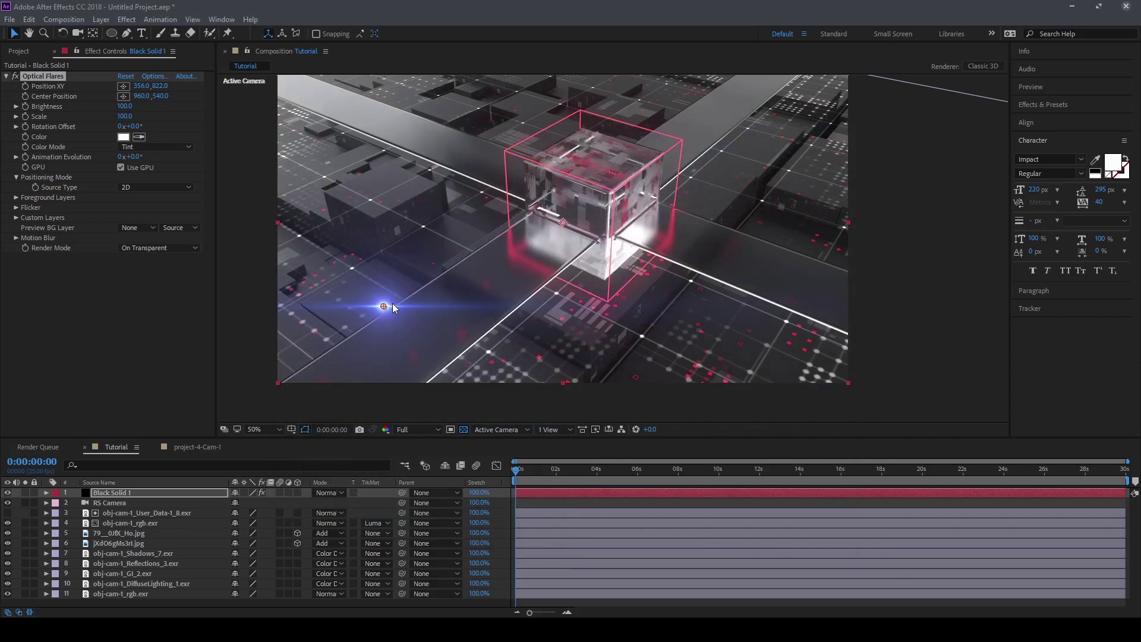
# - Reduce the Optical Flares scale to 60, then refine it to 50
pyautogui.click(125, 116)
pyautogui.write('60')
pyautogui.press('Return')
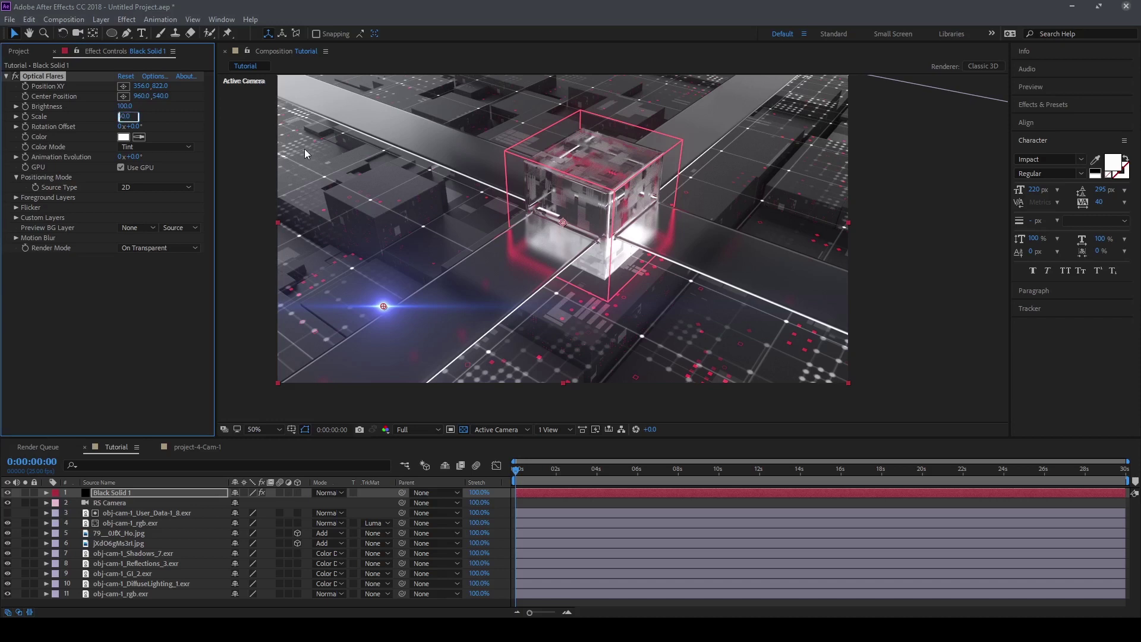
pyautogui.click(122, 116)
pyautogui.write('50')
pyautogui.press('Return')
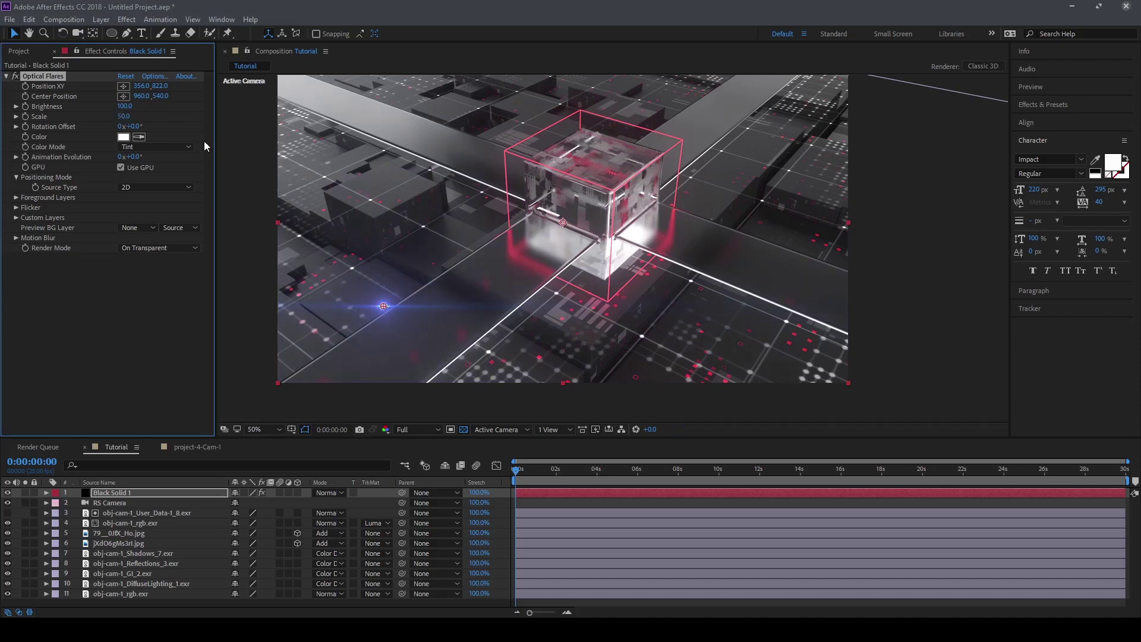
# - Sample a pinkish red from the floor pattern near the cube as the flare's color
pyautogui.scroll(2, 535, 300)
pyautogui.hscroll(-3, 386, 345)
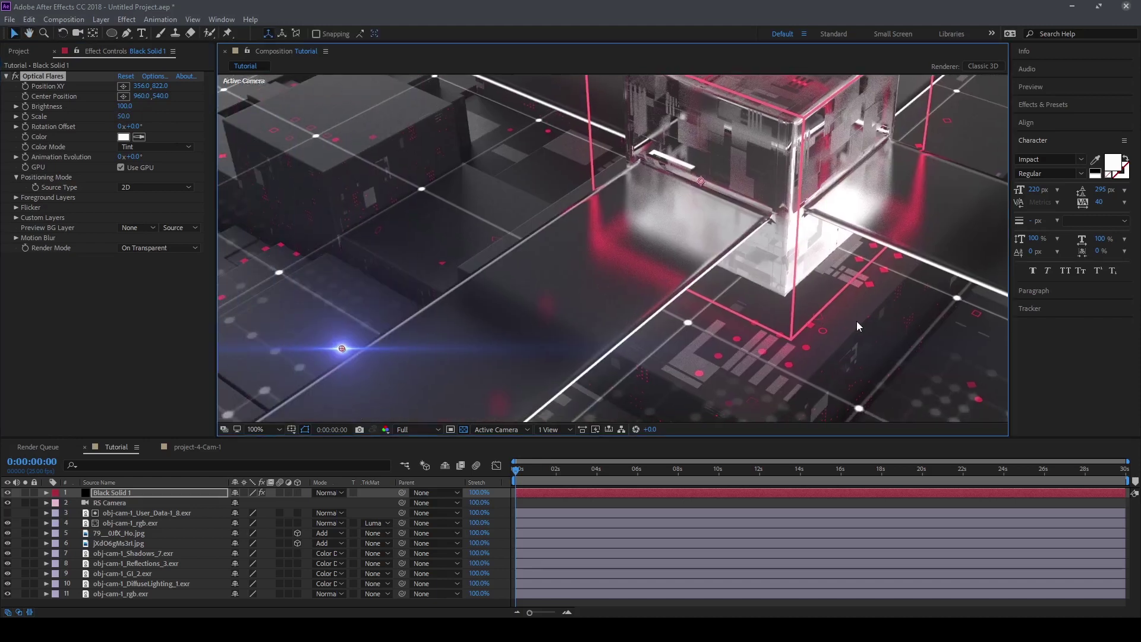
pyautogui.click(142, 136)
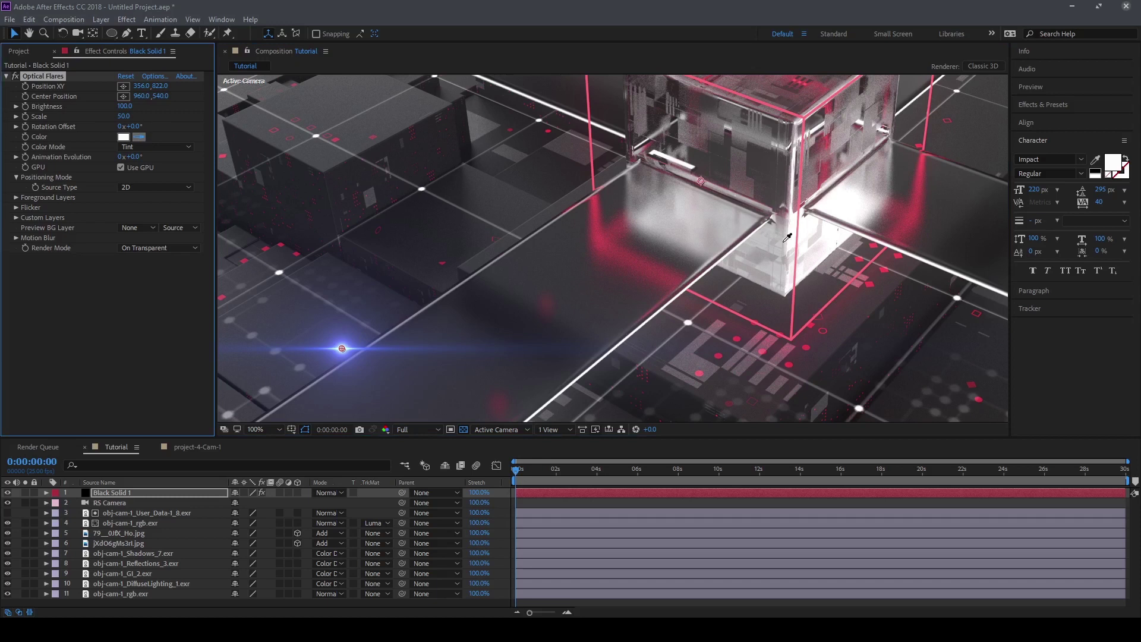
pyautogui.click(810, 347)
pyautogui.press(',')
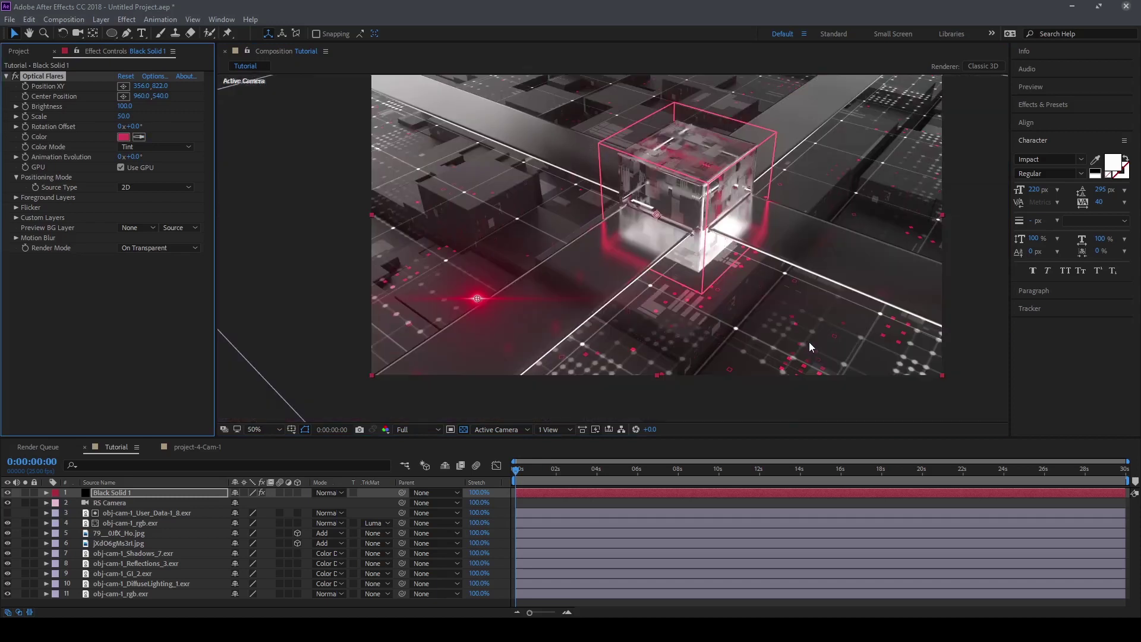
# - Move the flare farther from the cube to about 228, 930 and adjust its color to a slightly pinker red
pyautogui.moveTo(478, 300); pyautogui.dragTo(440, 331)
pyautogui.click(122, 138)
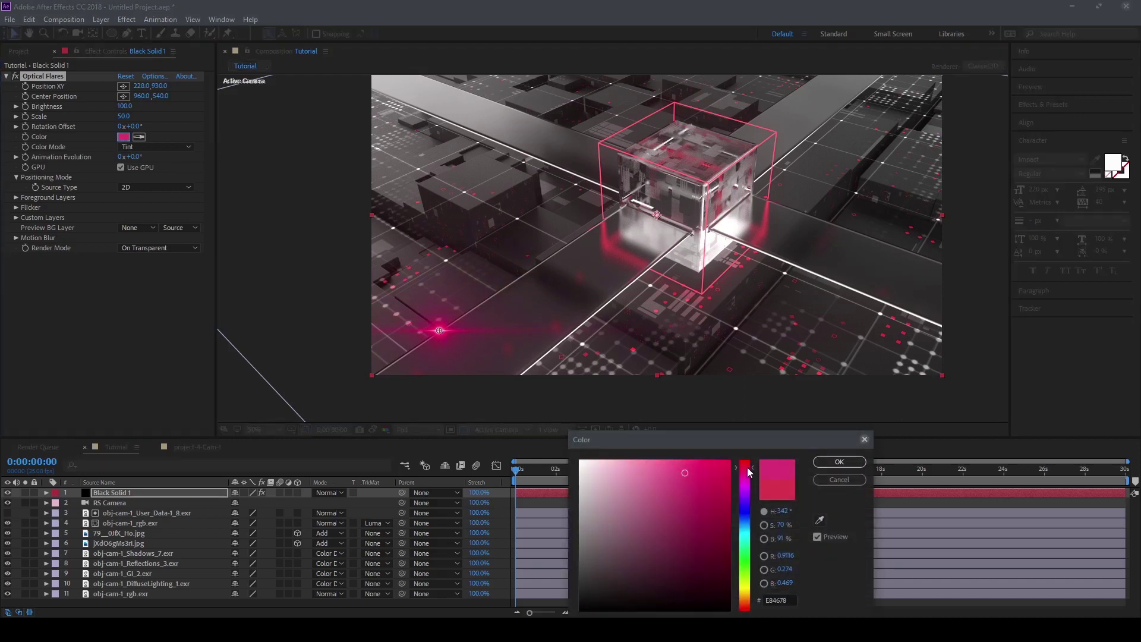
pyautogui.moveTo(747, 467); pyautogui.dragTo(747, 466)
pyautogui.click(839, 462)
# - Set the Optical Flares scale to 20 and place the flare on the floor panel's corner at about 238, 921
pyautogui.press('.')
pyautogui.press('.')
pyautogui.moveTo(438, 343); pyautogui.dragTo(610, 264)
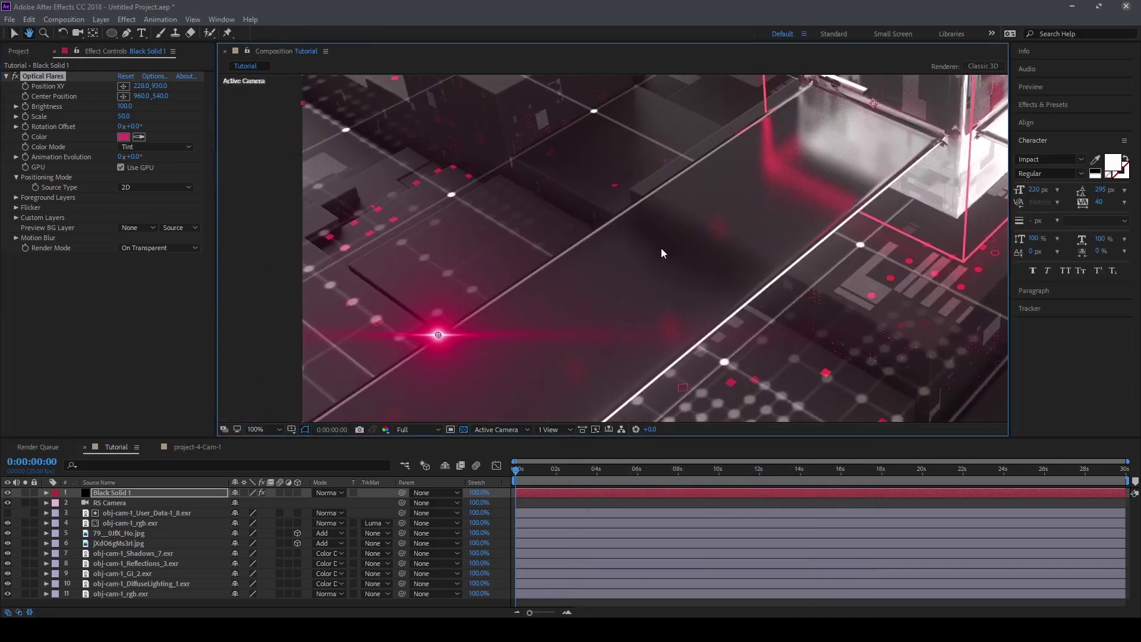
pyautogui.click(124, 116)
pyautogui.write('20')
pyautogui.press('Return')
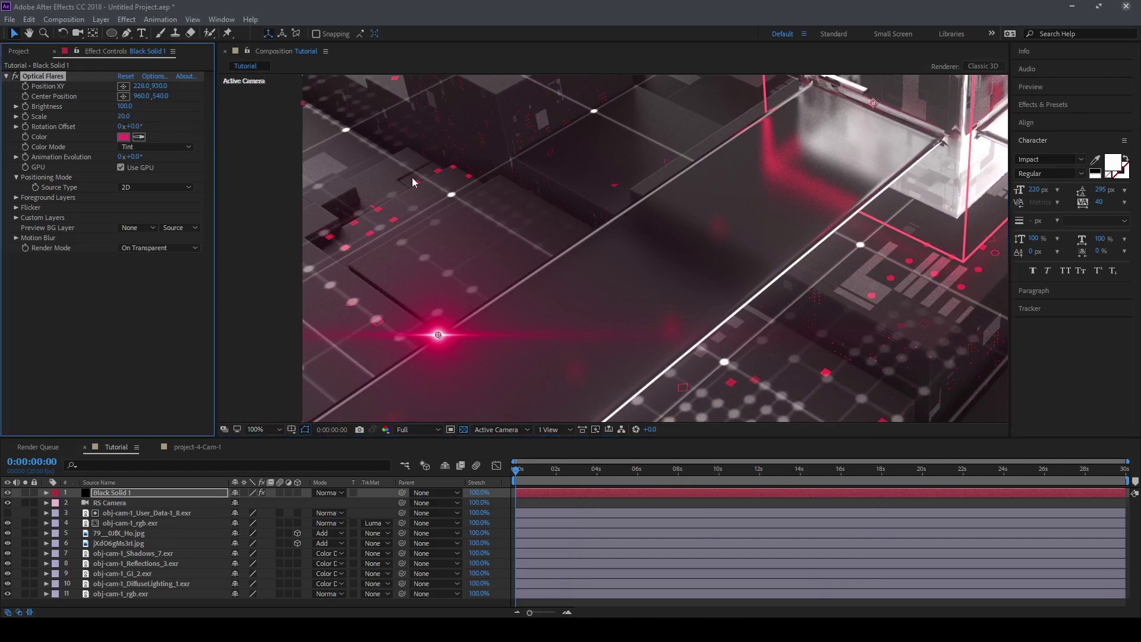
pyautogui.moveTo(438, 333); pyautogui.dragTo(443, 328)
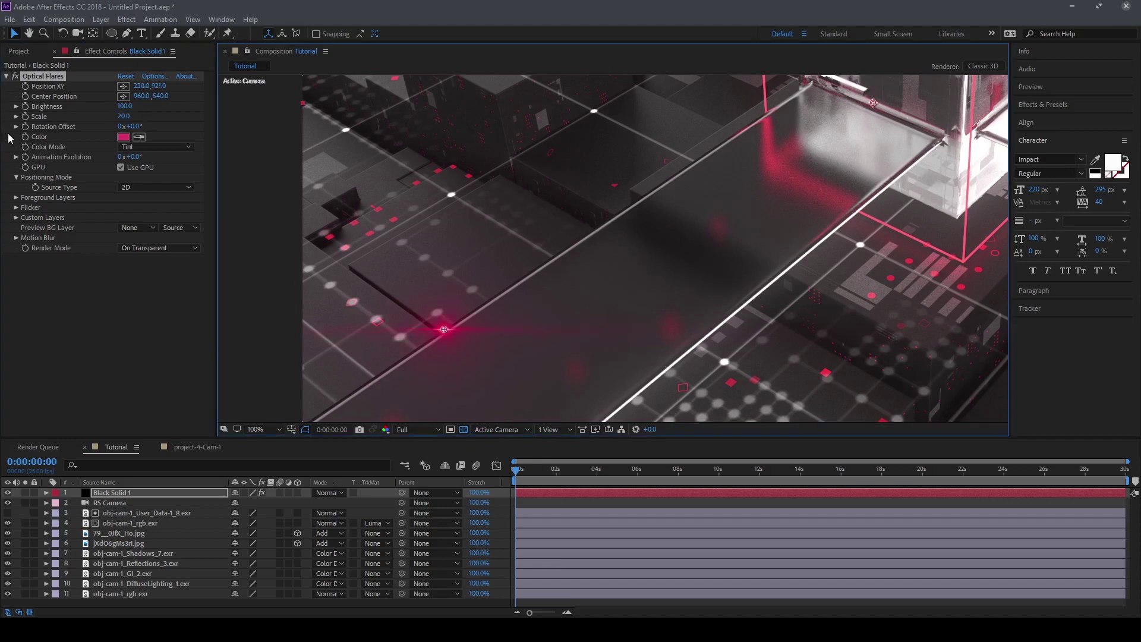
# - Reveal the Black Solid 1 layer's rotation and move its anchor point onto the center of the flare
pyautogui.click(554, 492)
pyautogui.press('r')
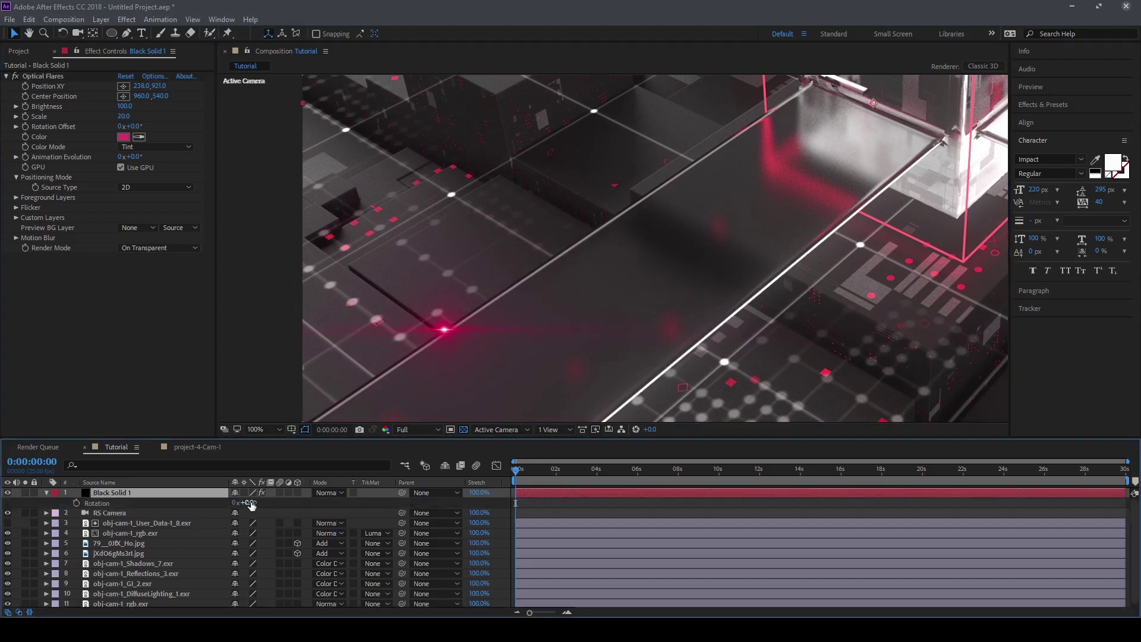
pyautogui.moveTo(249, 503); pyautogui.dragTo(249, 502)
pyautogui.scroll(-2, 680, 237)
pyautogui.click(93, 33)
pyautogui.scroll(2, 539, 305)
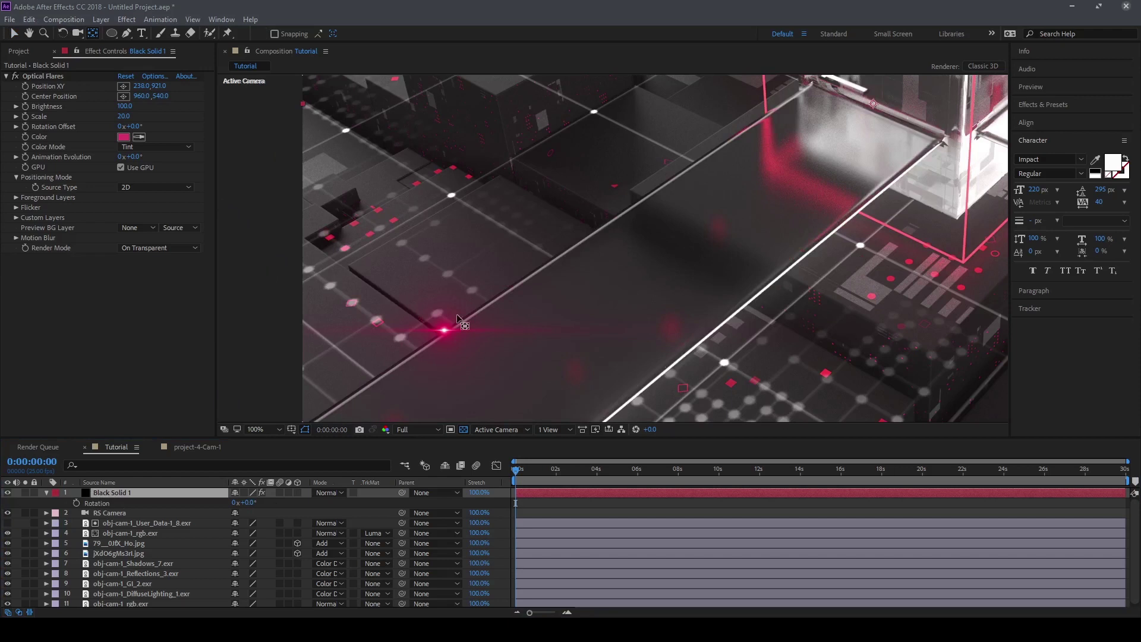
pyautogui.click(873, 103)
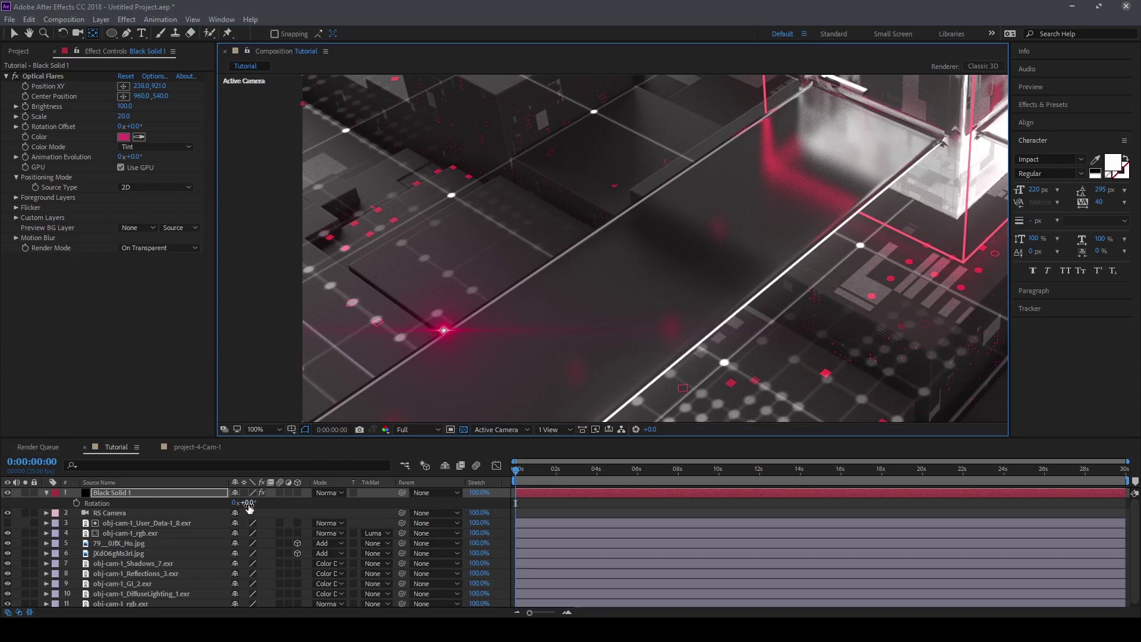
# - Rotate the Black Solid 1 flare layer to -33° along the floor line and realign it with the floor panel's corner
pyautogui.moveTo(246, 502); pyautogui.dragTo(224, 501)
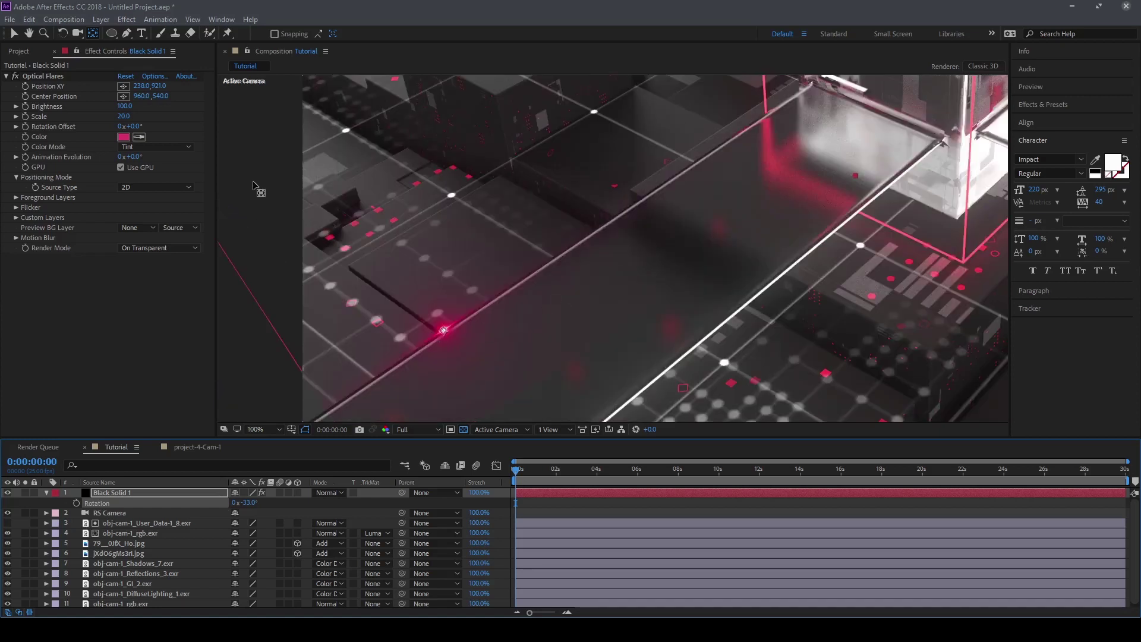
pyautogui.click(15, 34)
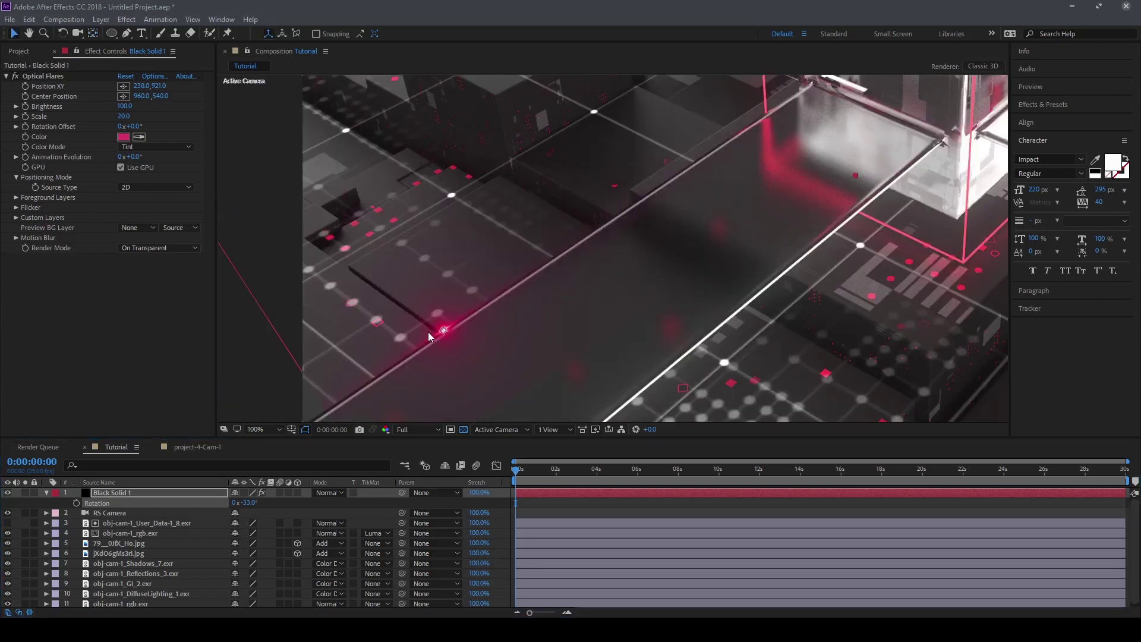
pyautogui.click(447, 331)
pyautogui.moveTo(447, 330); pyautogui.dragTo(442, 334)
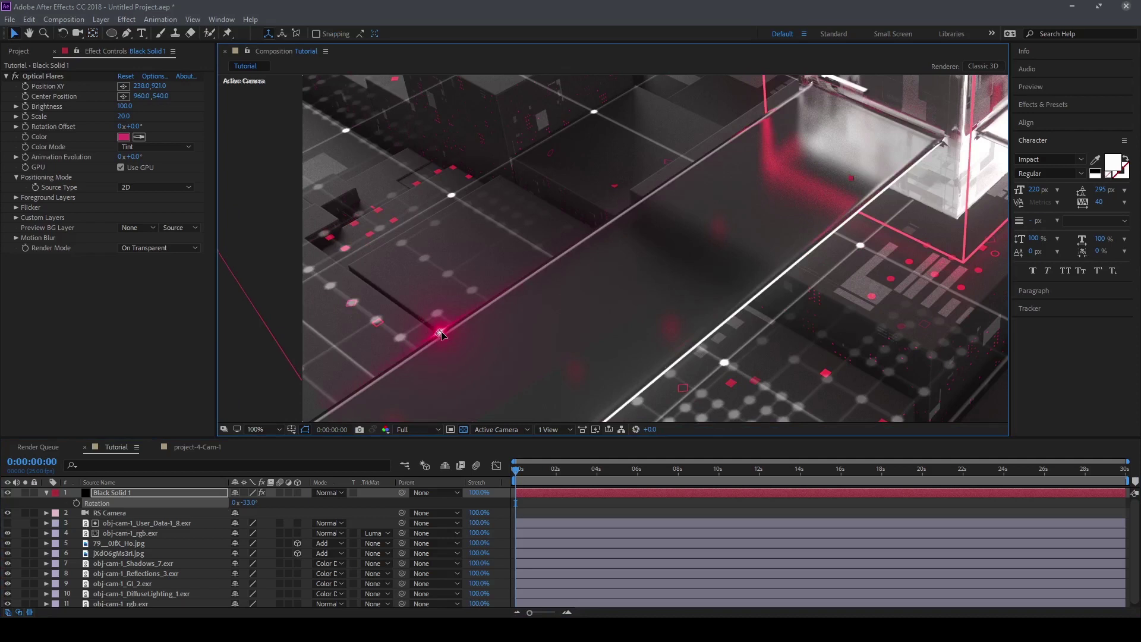
pyautogui.press(',')
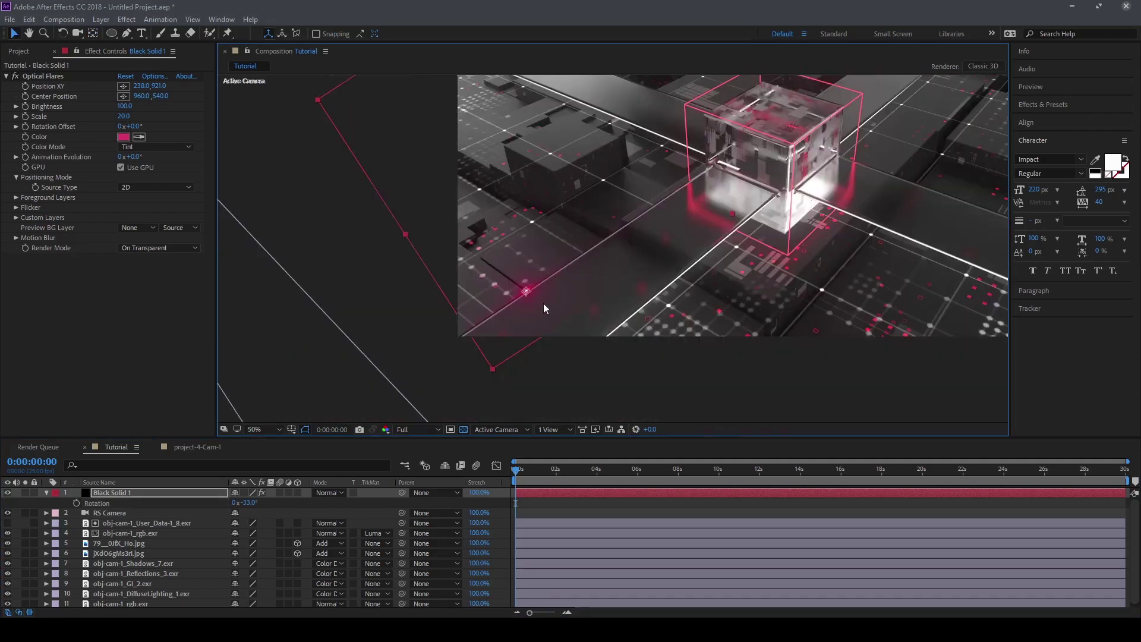
# - Set the Optical Flares scale to 30 and nudge the flare's position to about 239, 919
pyautogui.click(123, 116)
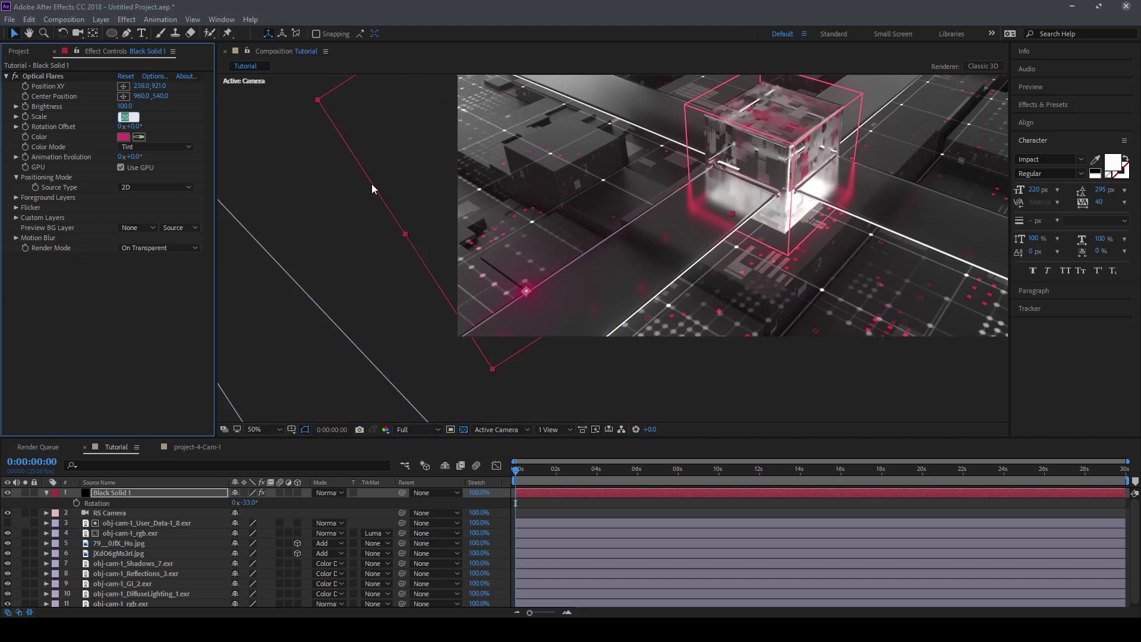
pyautogui.write('30')
pyautogui.press('Return')
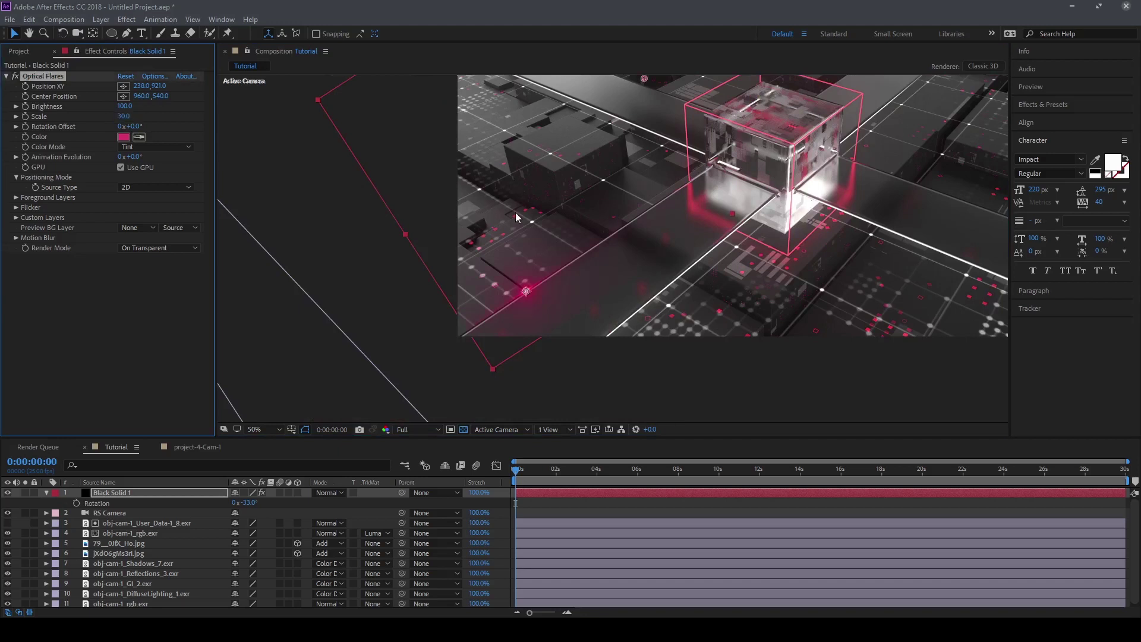
pyautogui.click(528, 294)
pyautogui.moveTo(527, 294); pyautogui.dragTo(527, 291)
# - Draw a closed, rounded mask with the Pen tool around the flare, elongated along the floor line
pyautogui.press('.')
pyautogui.moveTo(468, 355); pyautogui.dragTo(618, 285)
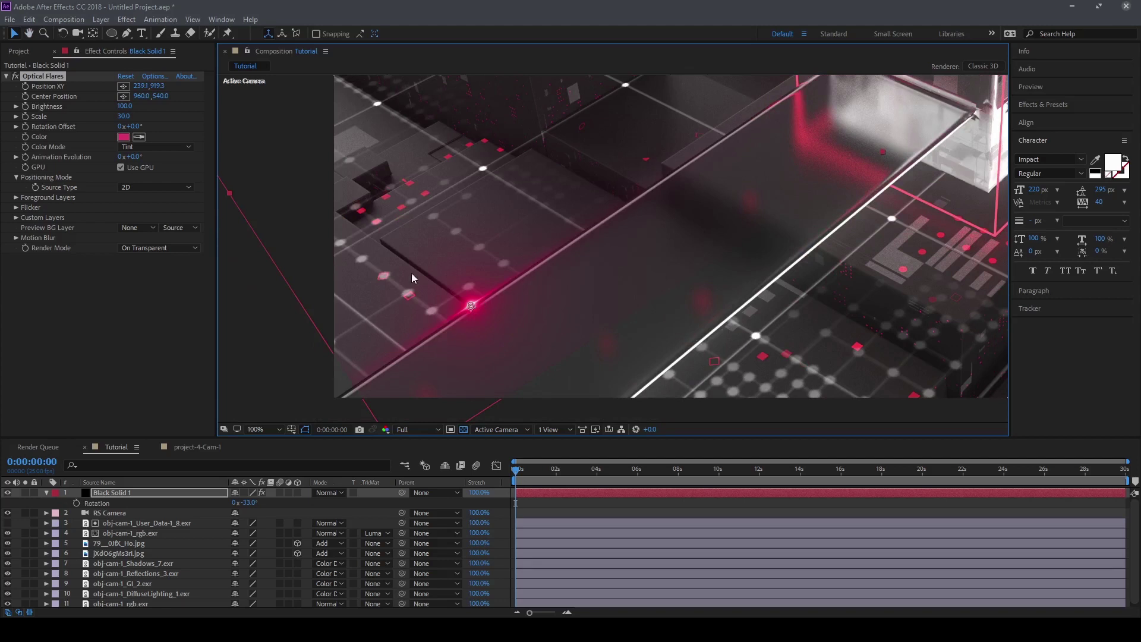
pyautogui.click(126, 33)
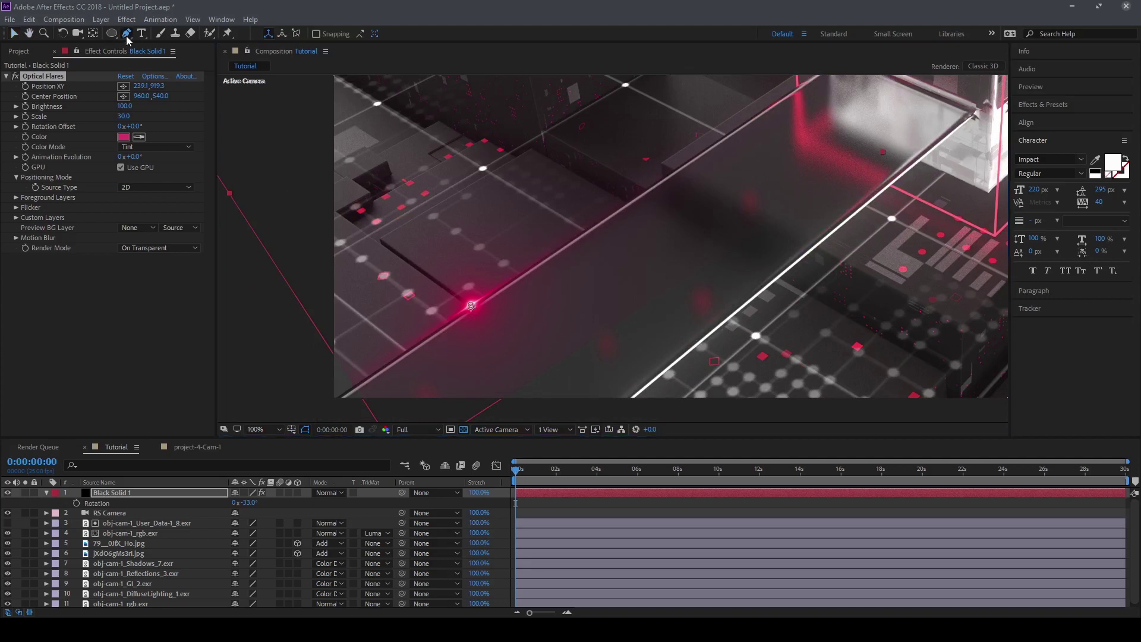
pyautogui.click(173, 33)
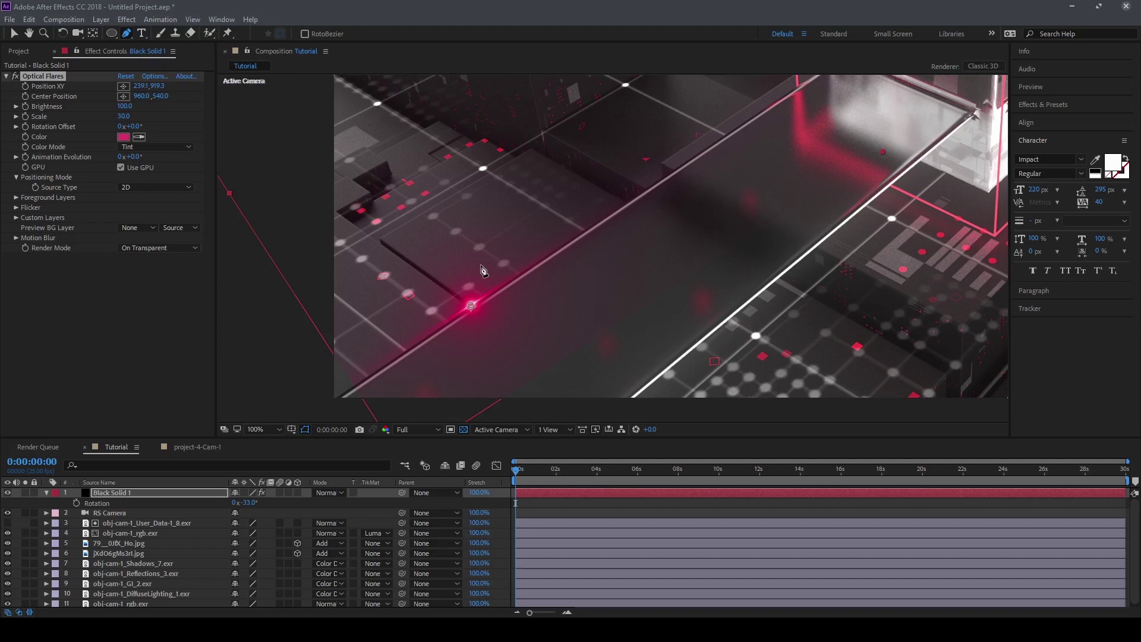
pyautogui.moveTo(410, 292); pyautogui.dragTo(483, 264)
pyautogui.moveTo(610, 203); pyautogui.dragTo(641, 200)
pyautogui.click(653, 248)
pyautogui.moveTo(550, 330); pyautogui.dragTo(522, 342)
pyautogui.click(430, 386)
pyautogui.moveTo(425, 390); pyautogui.dragTo(418, 386)
pyautogui.moveTo(360, 358); pyautogui.dragTo(347, 353)
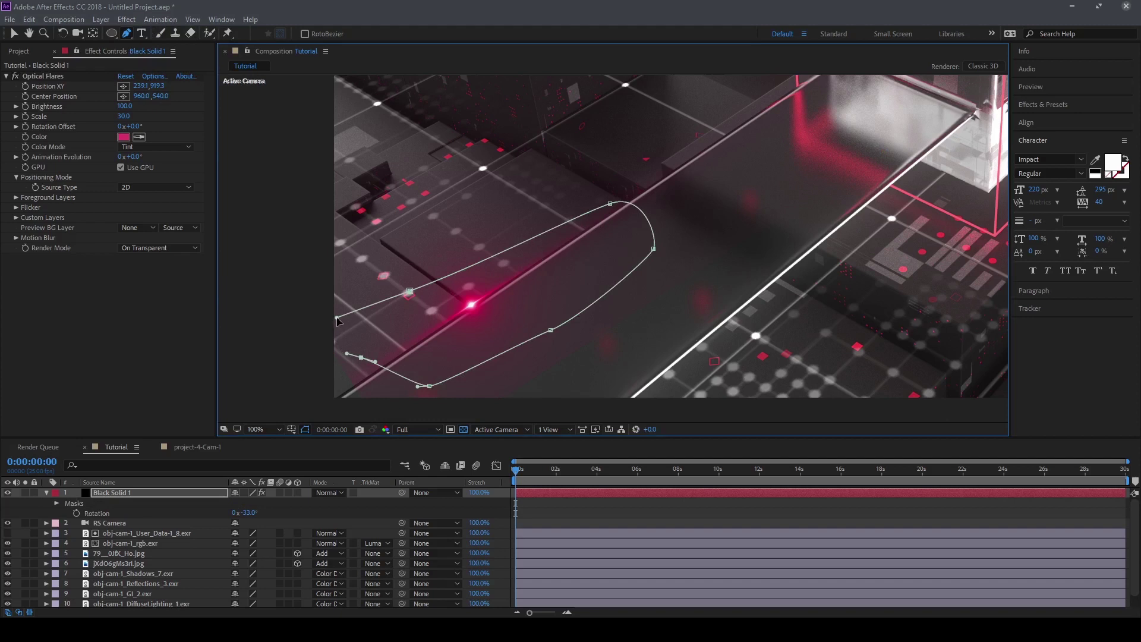
pyautogui.click(410, 291)
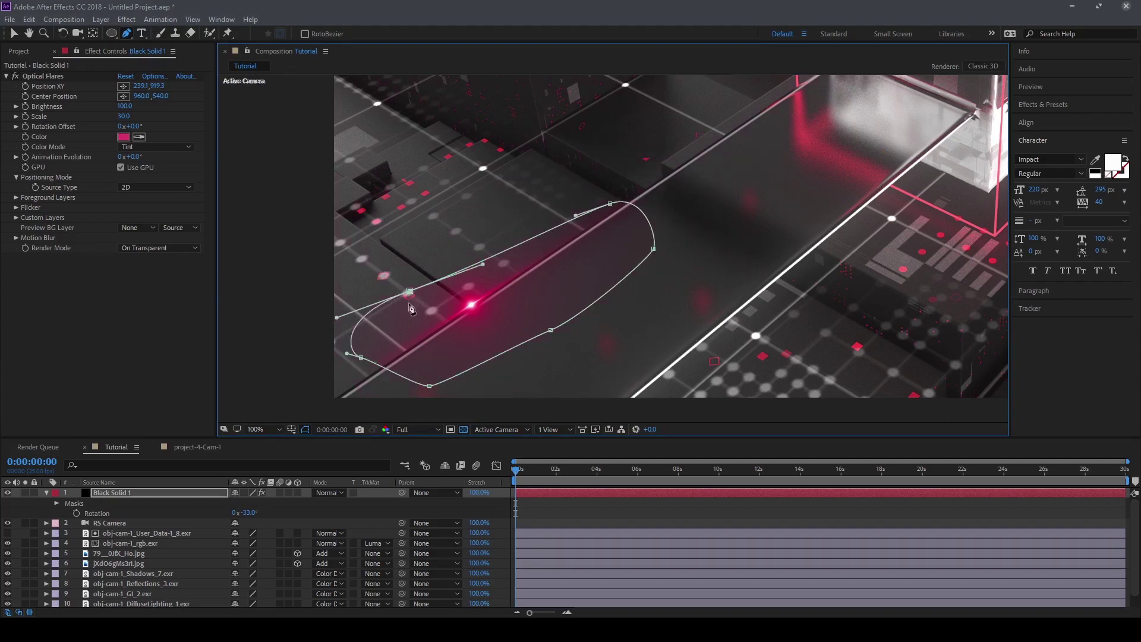
pyautogui.click(430, 387)
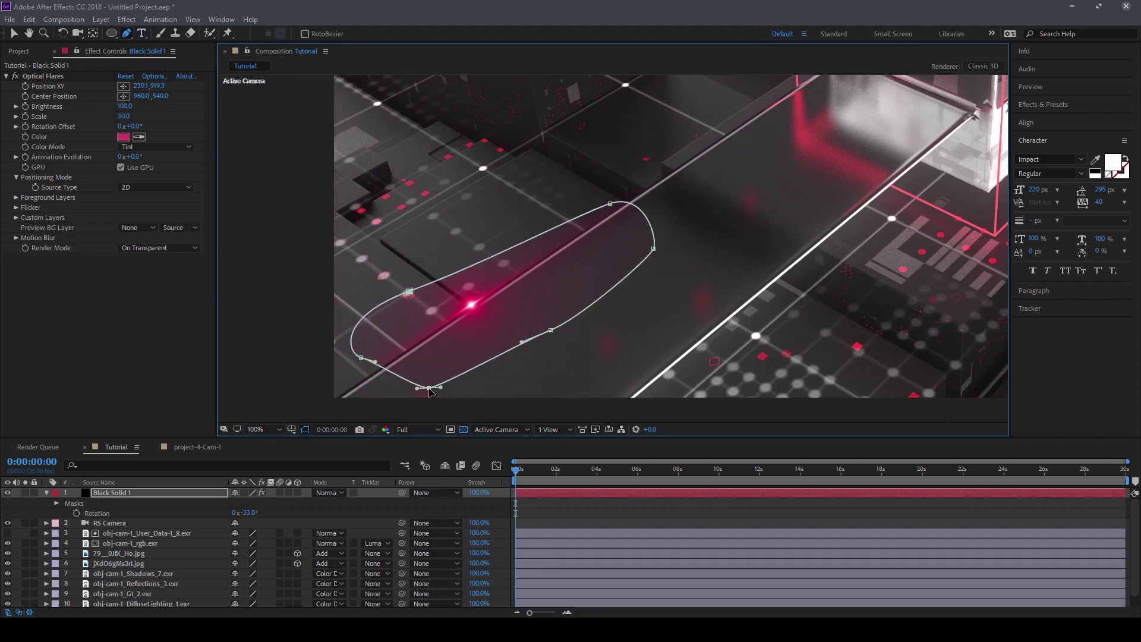
# - Feather the flare's mask by 183 pixels and nudge the masked flare layer slightly along the floor line
pyautogui.press('f')
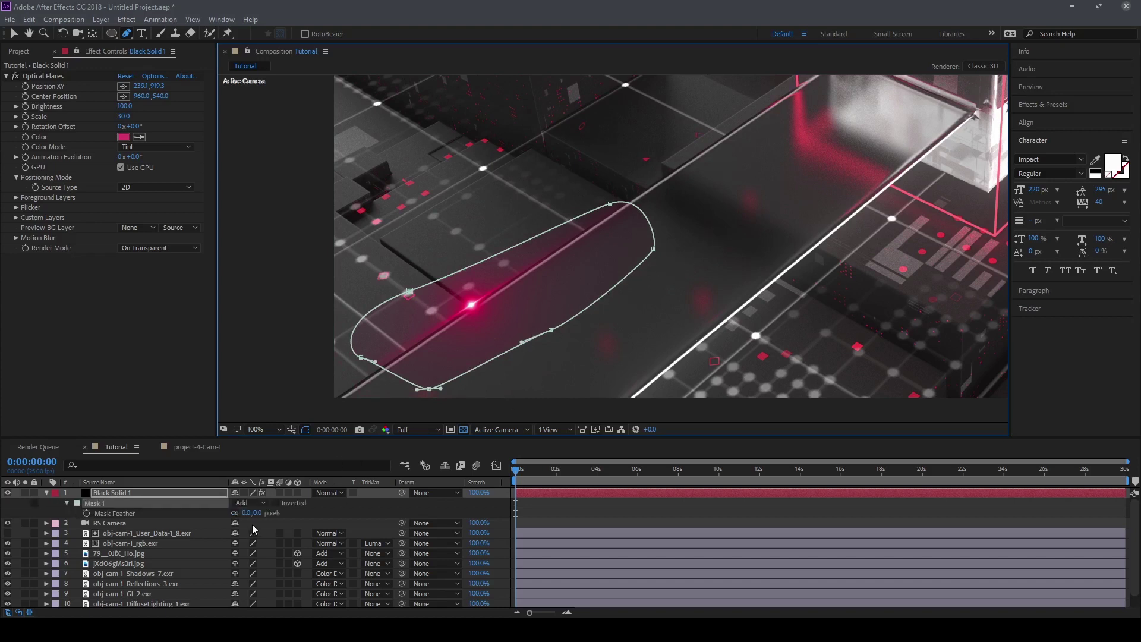
pyautogui.moveTo(251, 513); pyautogui.dragTo(329, 500)
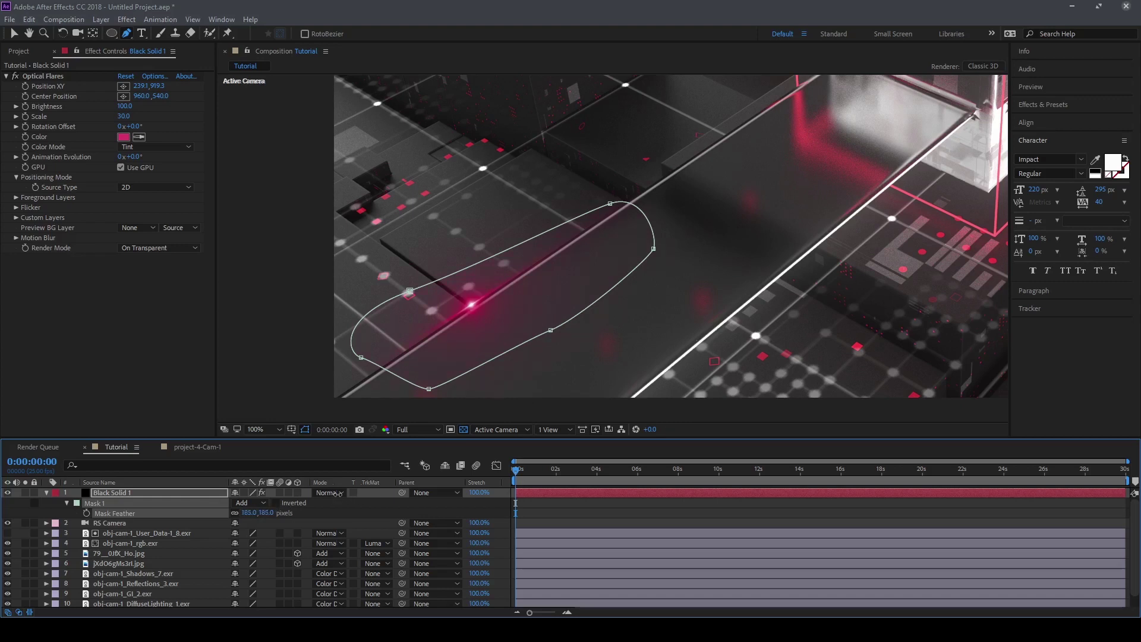
pyautogui.scroll(-2, 609, 256)
pyautogui.press('h')
pyautogui.moveTo(533, 269); pyautogui.dragTo(510, 291)
pyautogui.press('g')
pyautogui.press('v')
pyautogui.moveTo(519, 307); pyautogui.dragTo(516, 311)
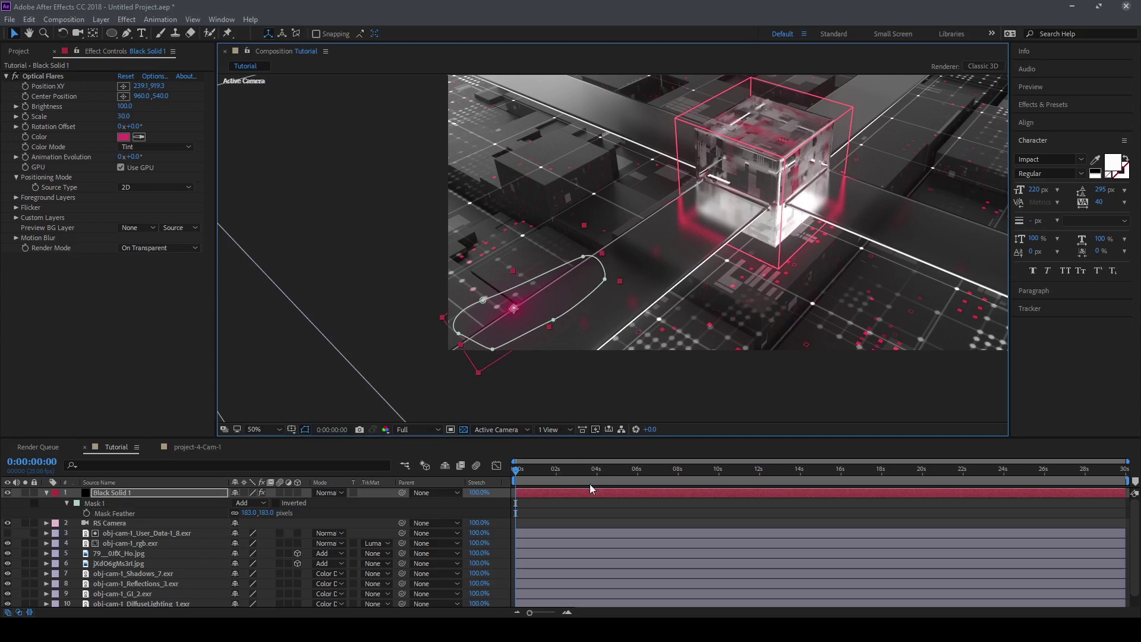
pyautogui.click(576, 506)
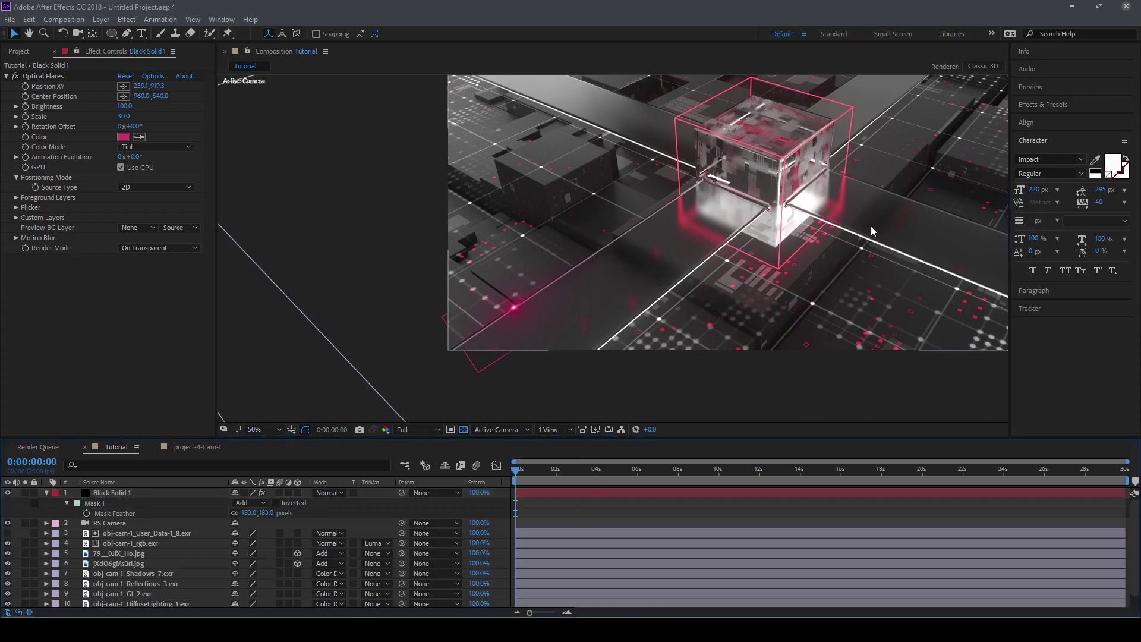
# - Duplicate the flare layer, place the copy on the bright floor line in front of the cube and rotate it to -39°
pyautogui.click(586, 495)
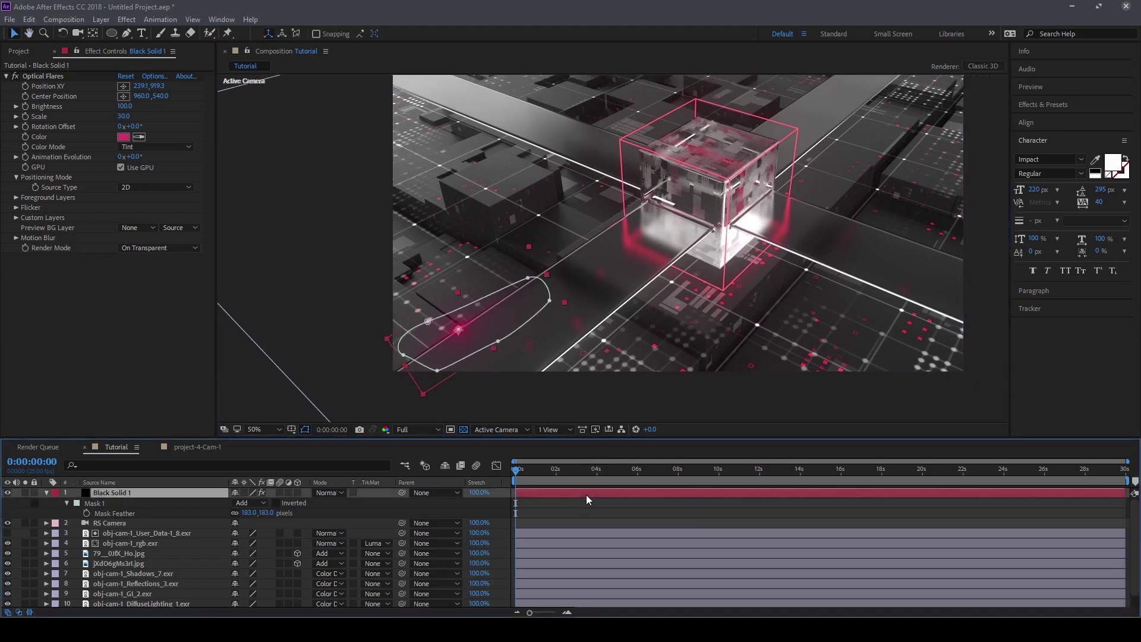
pyautogui.hotkey('ctrl', 'd')
pyautogui.moveTo(458, 329); pyautogui.dragTo(628, 336)
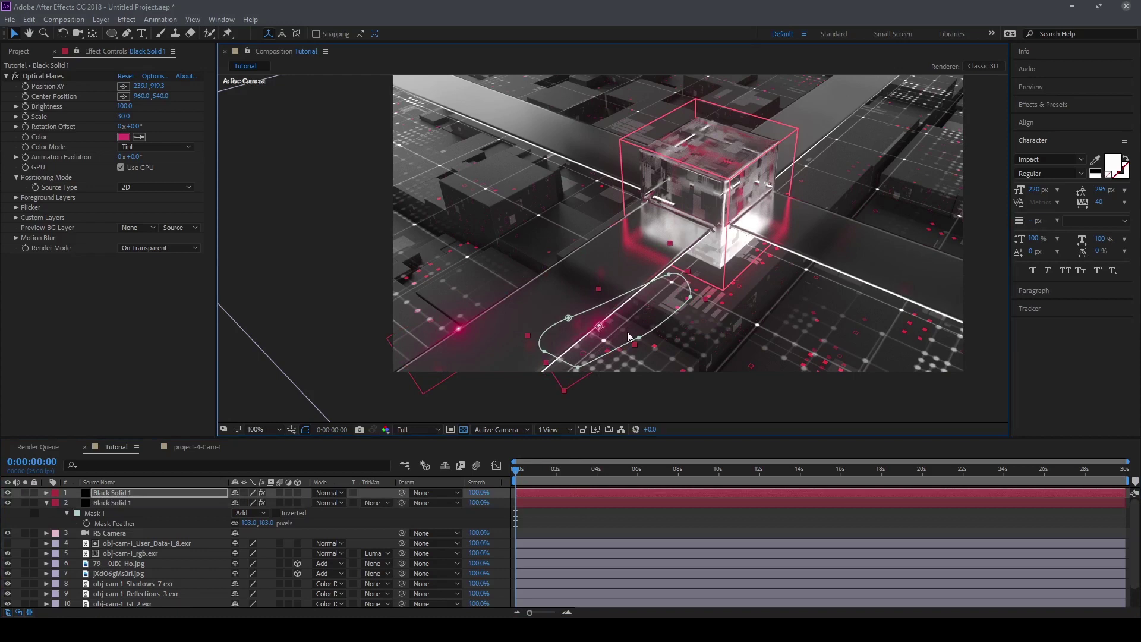
pyautogui.press('r')
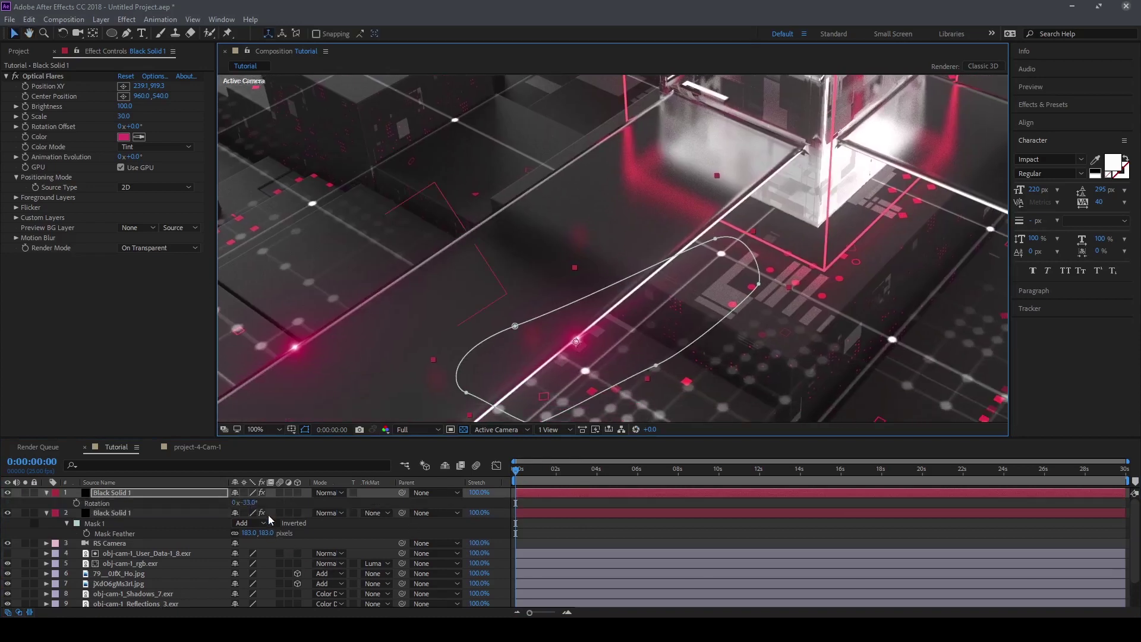
pyautogui.moveTo(254, 501); pyautogui.dragTo(244, 502)
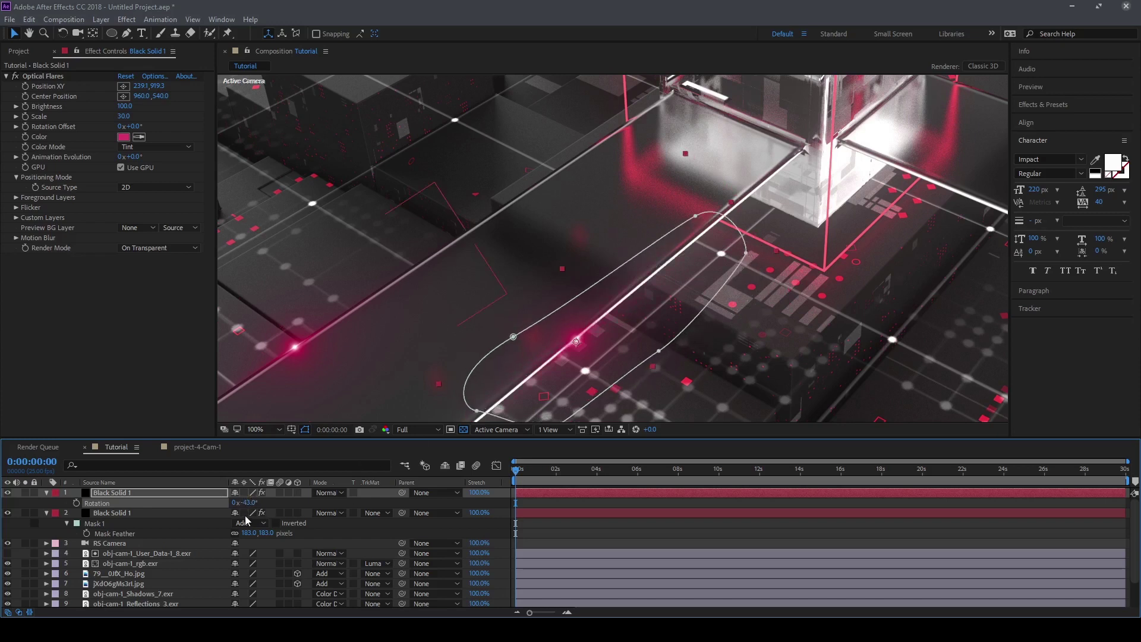
pyautogui.moveTo(249, 501); pyautogui.dragTo(249, 497)
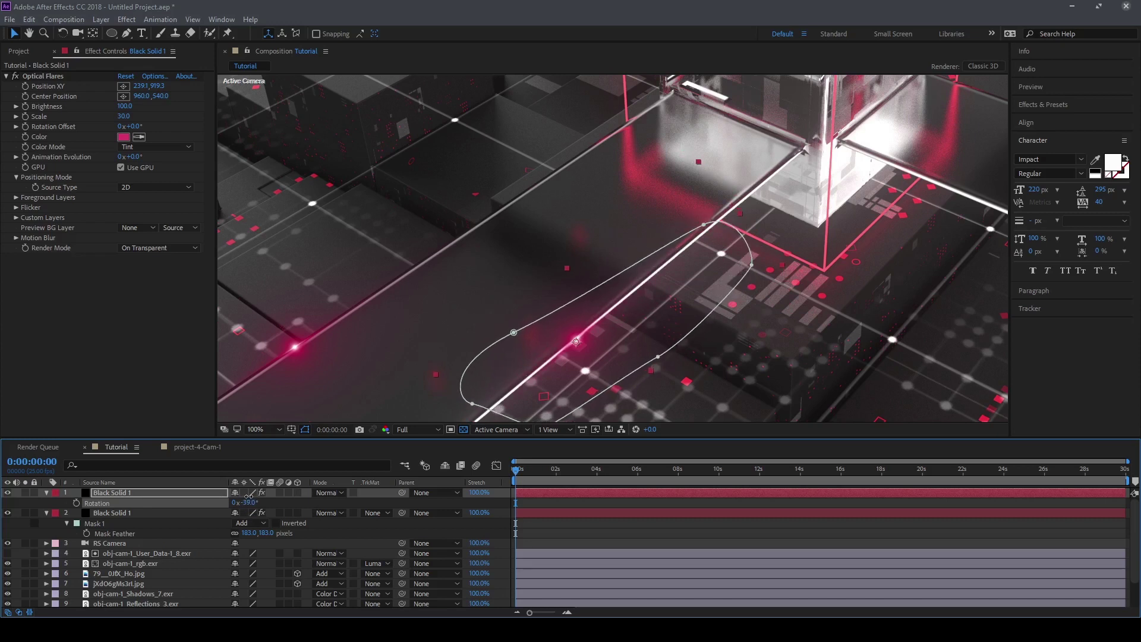
# - Set the Optical Flares scale of the duplicated flare to 40
pyautogui.click(124, 117)
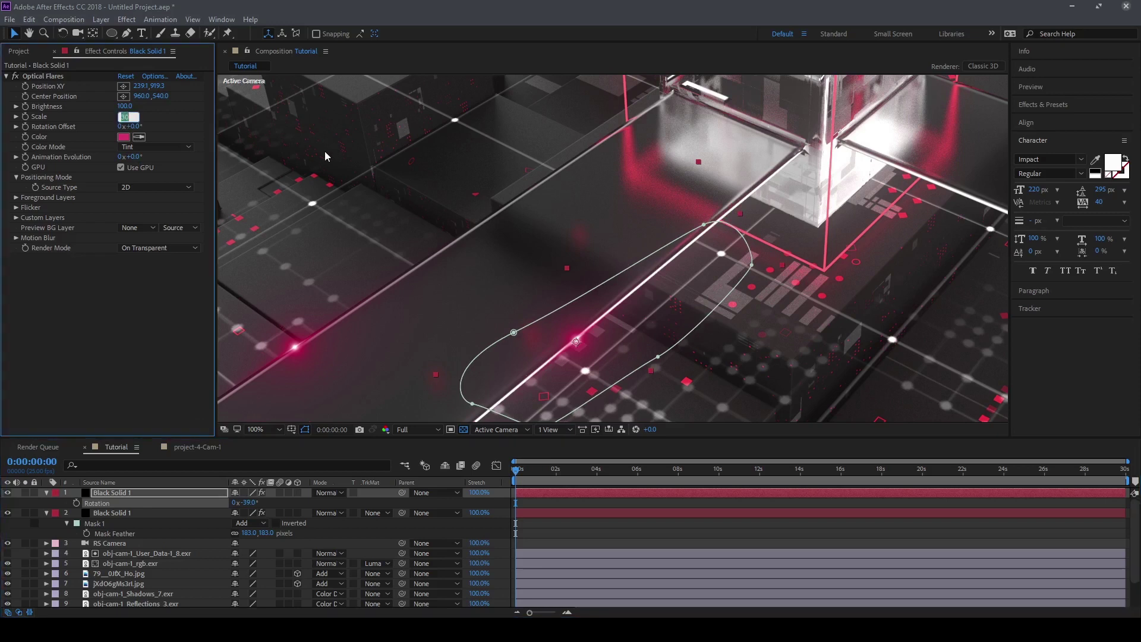
pyautogui.write('40')
pyautogui.press('Return')
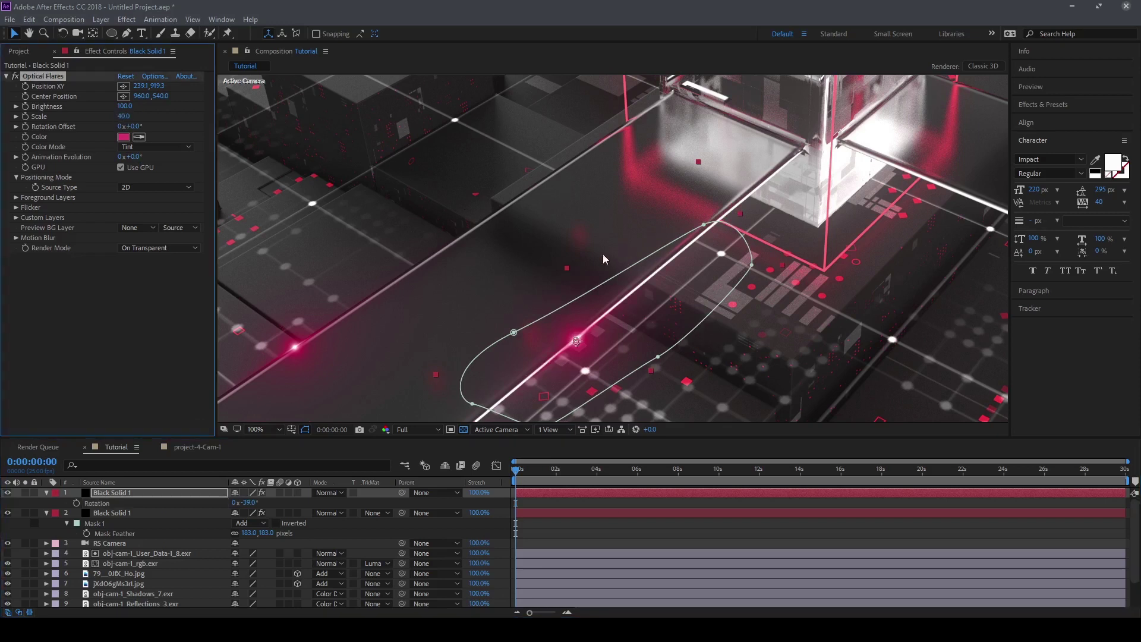
pyautogui.click(644, 547)
pyautogui.scroll(-2, 598, 237)
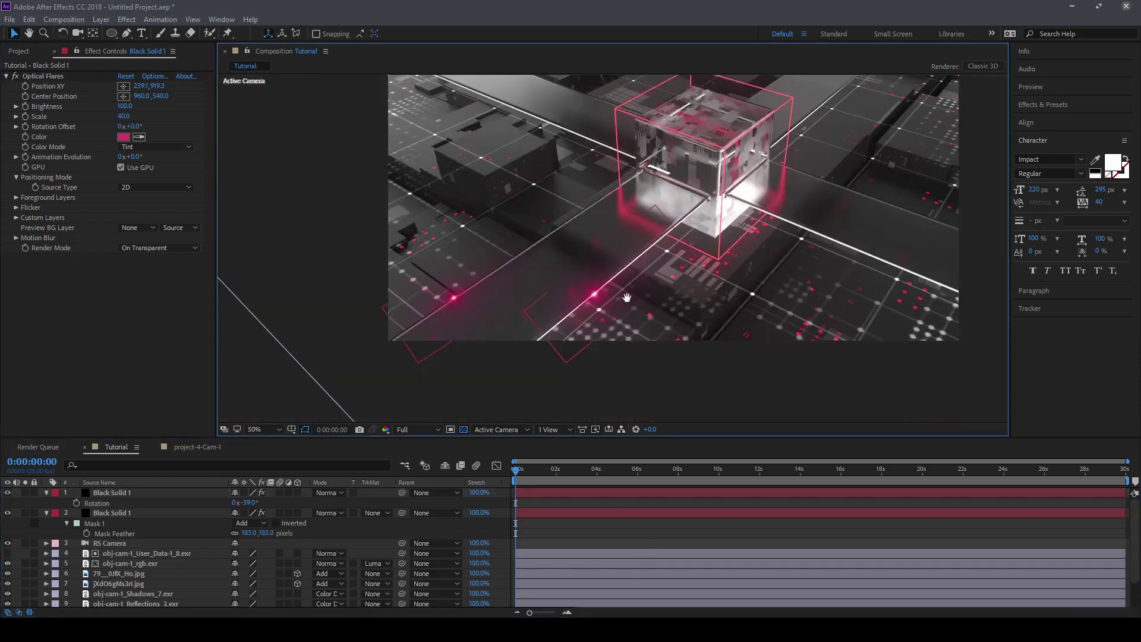
# - Duplicate the scale-40 flare layer and place the copy on the bright floor line running from the cube toward the frame's right edge
pyautogui.click(579, 493)
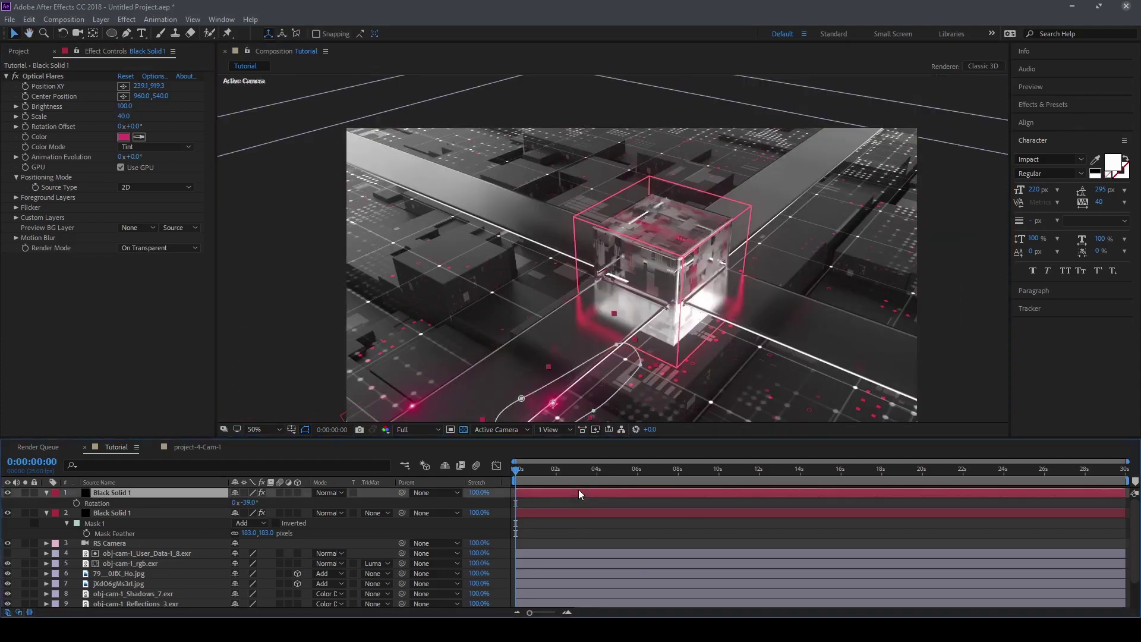
pyautogui.hotkey('ctrl', 'd')
pyautogui.click(643, 371)
pyautogui.moveTo(643, 371); pyautogui.dragTo(579, 315)
pyautogui.scroll(1, 791, 352)
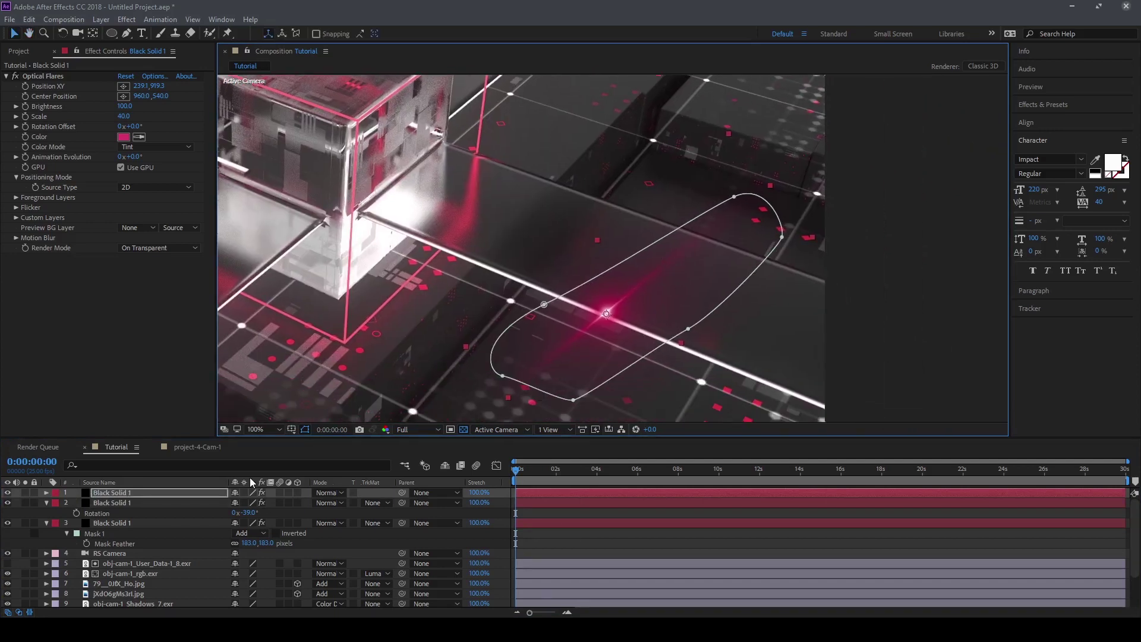
# - Set the new flare copy's rotation to 21° to align its glow with the floor line
pyautogui.press('r')
pyautogui.moveTo(246, 502); pyautogui.dragTo(275, 492)
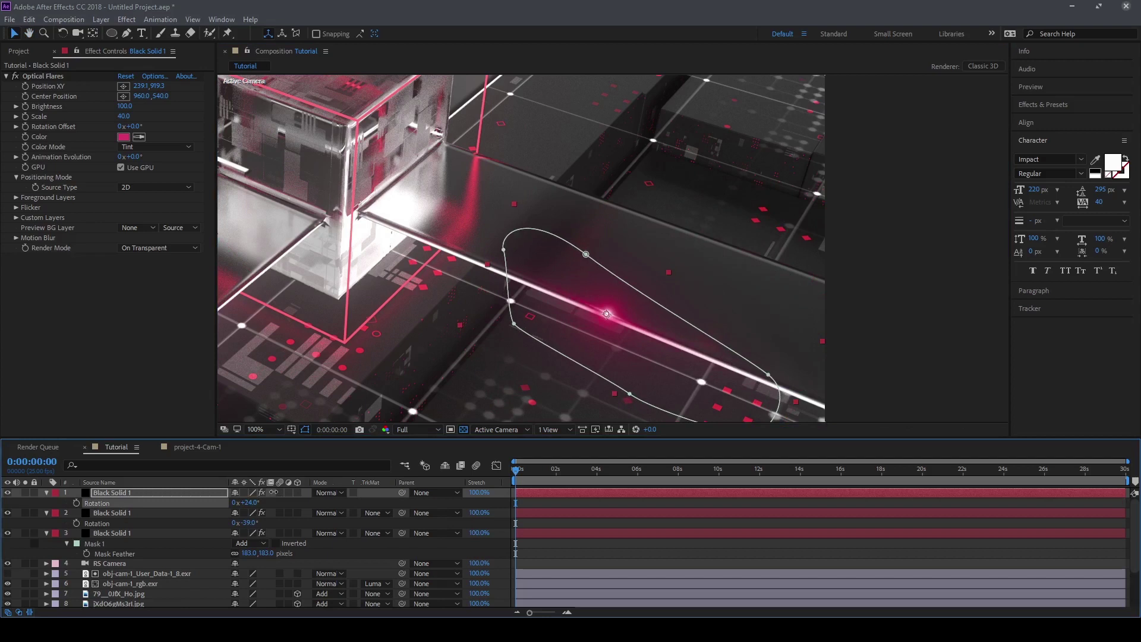
pyautogui.click(250, 503)
pyautogui.write('25')
pyautogui.press('Return')
pyautogui.click(249, 503)
pyautogui.write('21')
pyautogui.press('Return')
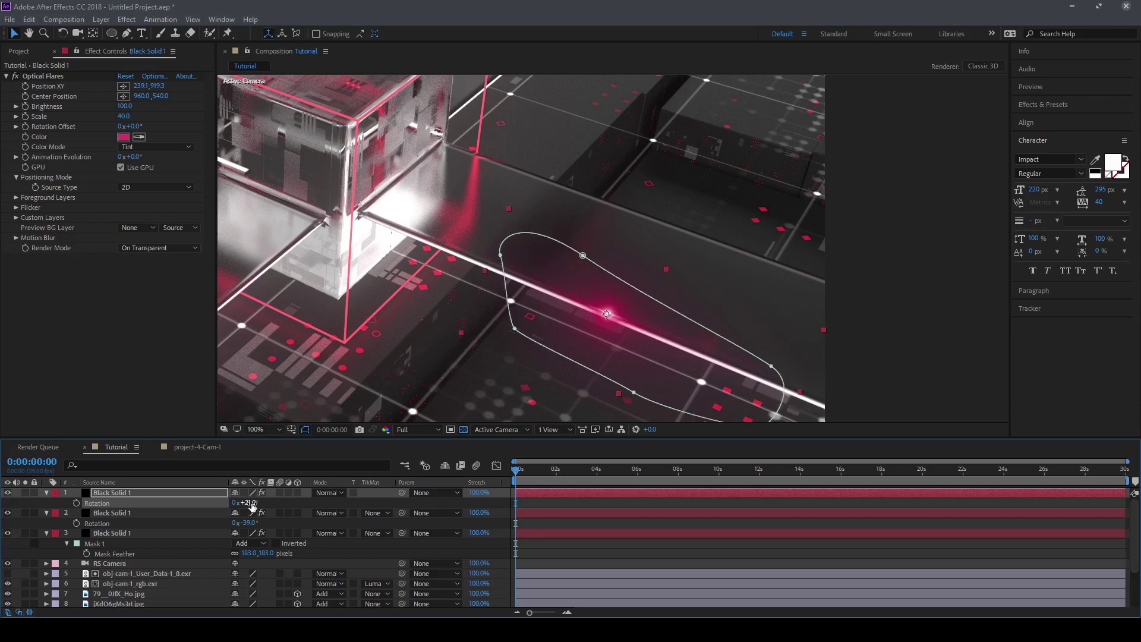
# - Set this flare's scale to 25 and move its light closer to the cube along the line, to about 162, 919
pyautogui.click(604, 316)
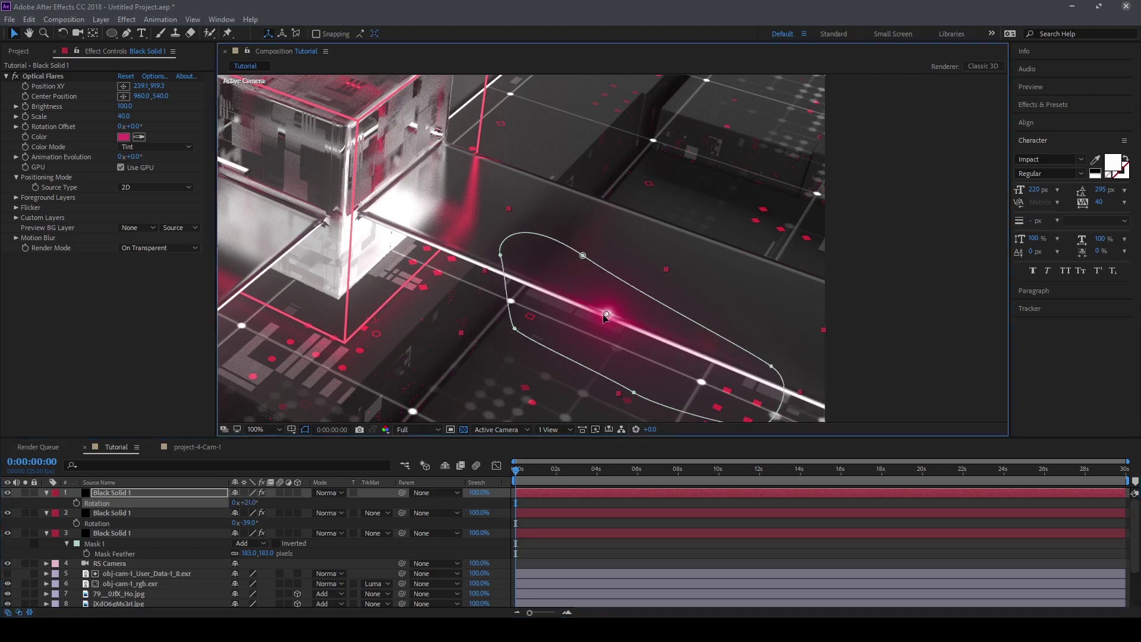
pyautogui.moveTo(603, 315); pyautogui.dragTo(602, 317)
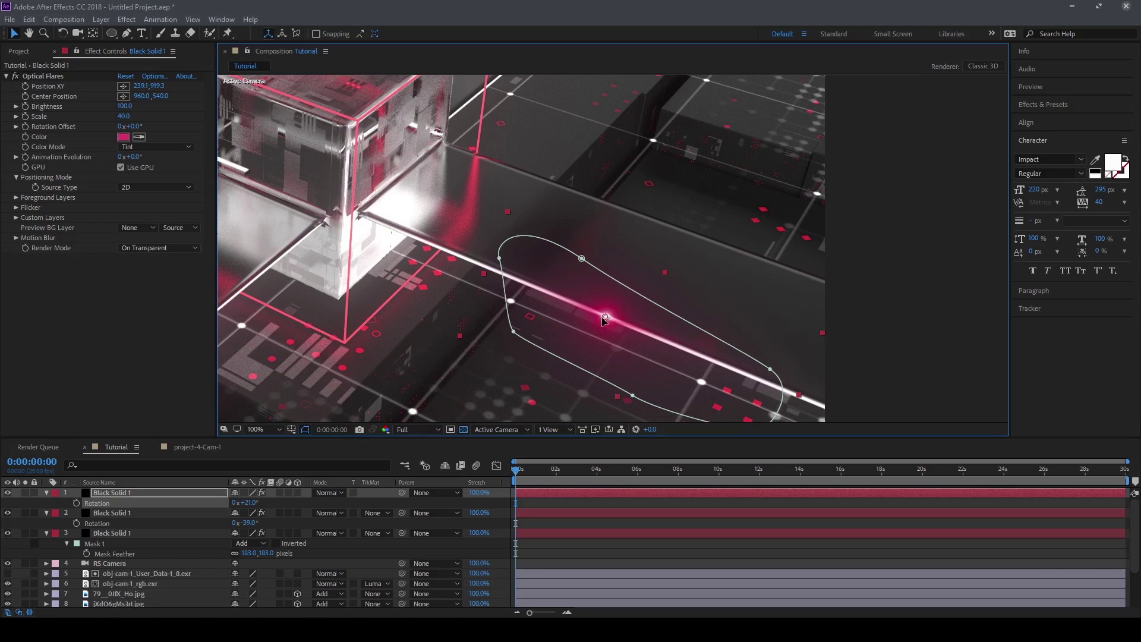
pyautogui.click(123, 117)
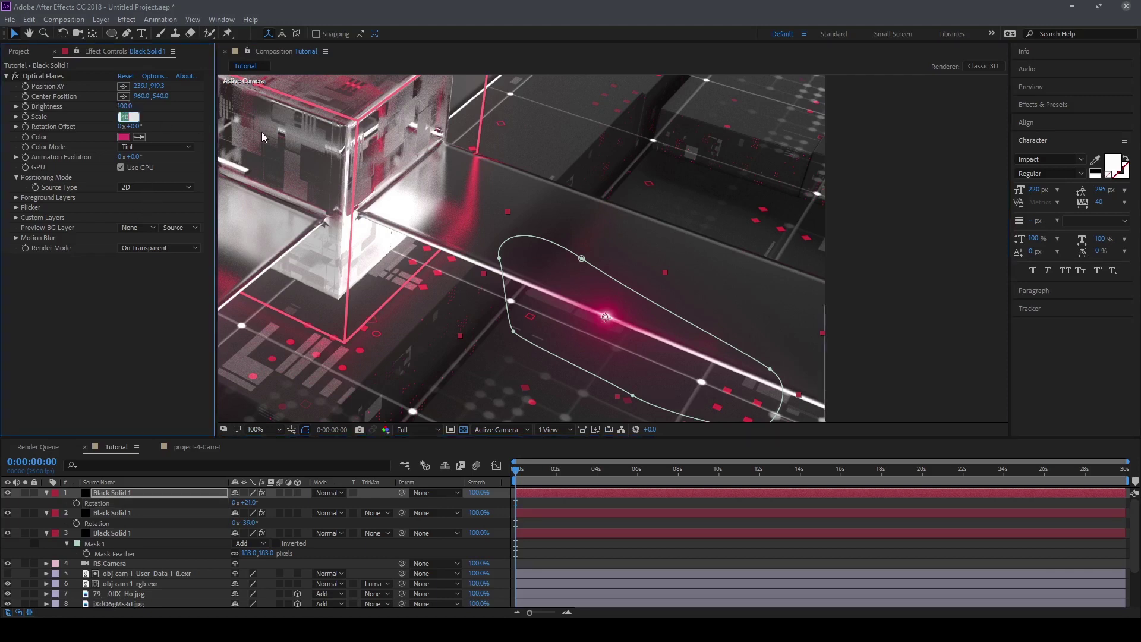
pyautogui.write('25')
pyautogui.press('Return')
pyautogui.scroll(-2, 601, 290)
pyautogui.moveTo(608, 309); pyautogui.dragTo(589, 301)
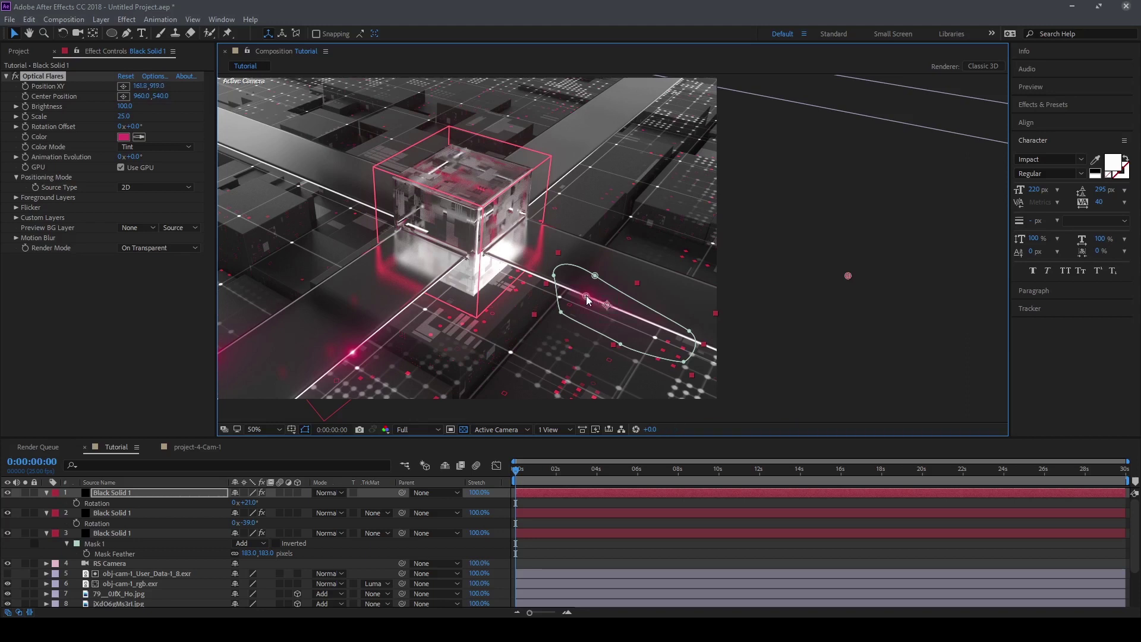
# - Duplicate the scale-25 flare layer and place the copy on the thinner floor line near the image's right edge
pyautogui.click(648, 514)
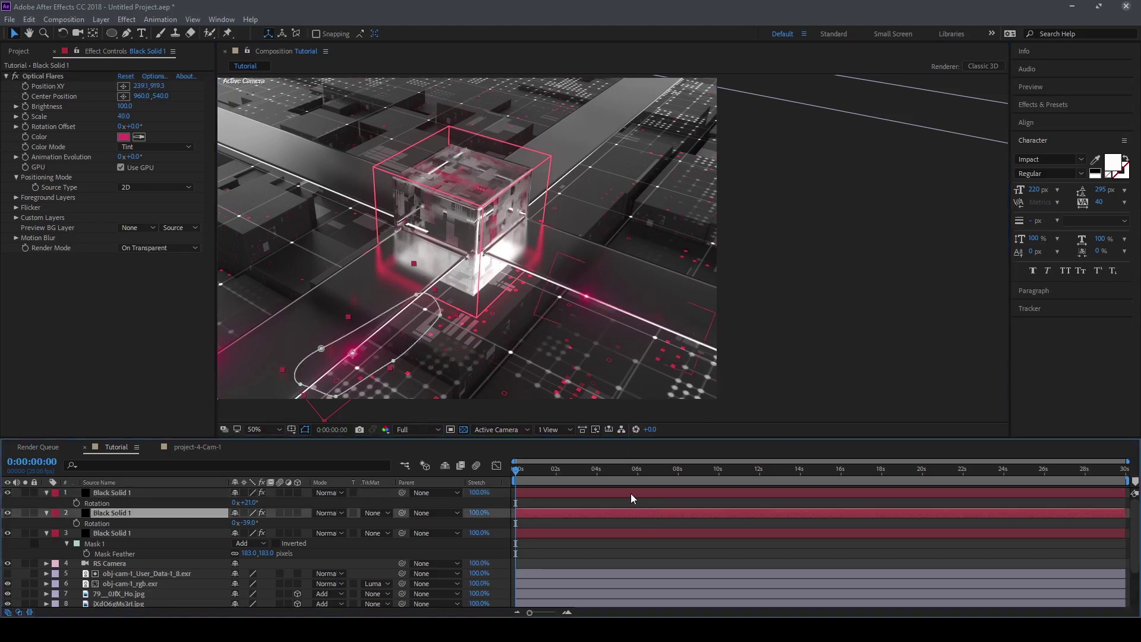
pyautogui.click(636, 494)
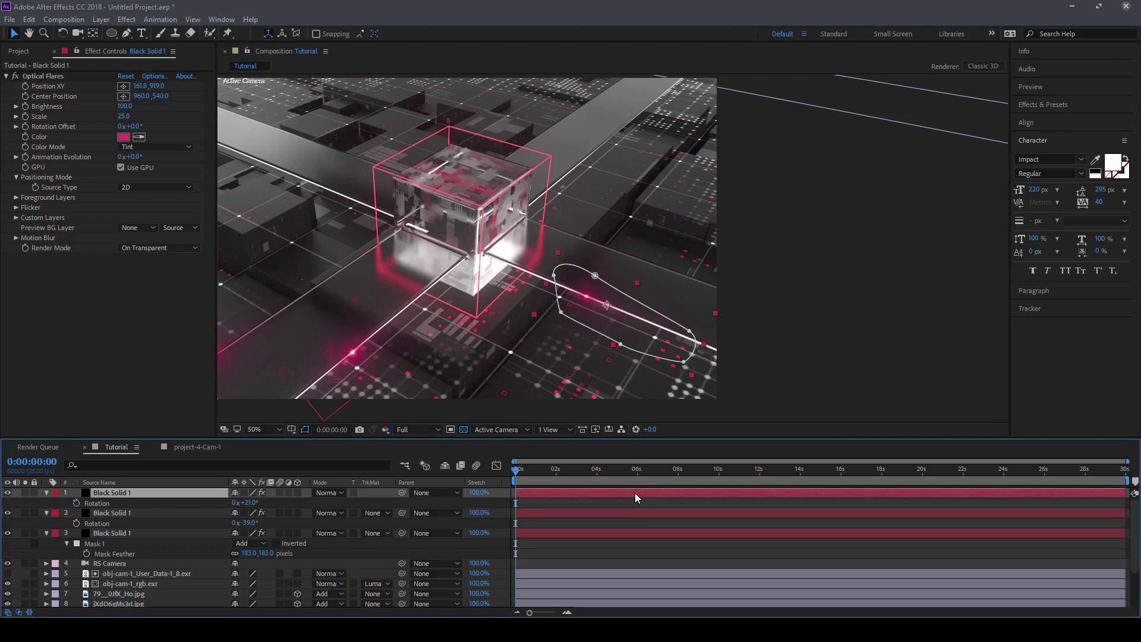
pyautogui.hotkey('ctrl', 'd')
pyautogui.click(622, 294)
pyautogui.moveTo(623, 294); pyautogui.dragTo(721, 289)
pyautogui.press('Return')
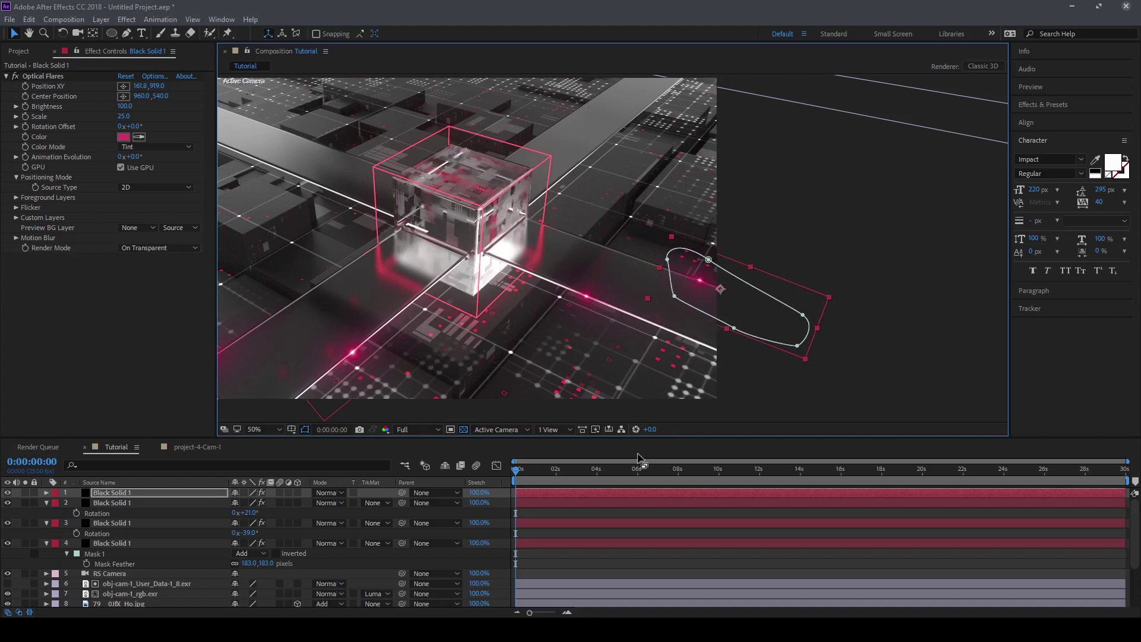
# - Set the bright floor line's flare to scale 50 and move its light along the line to about 247, 923
pyautogui.click(637, 502)
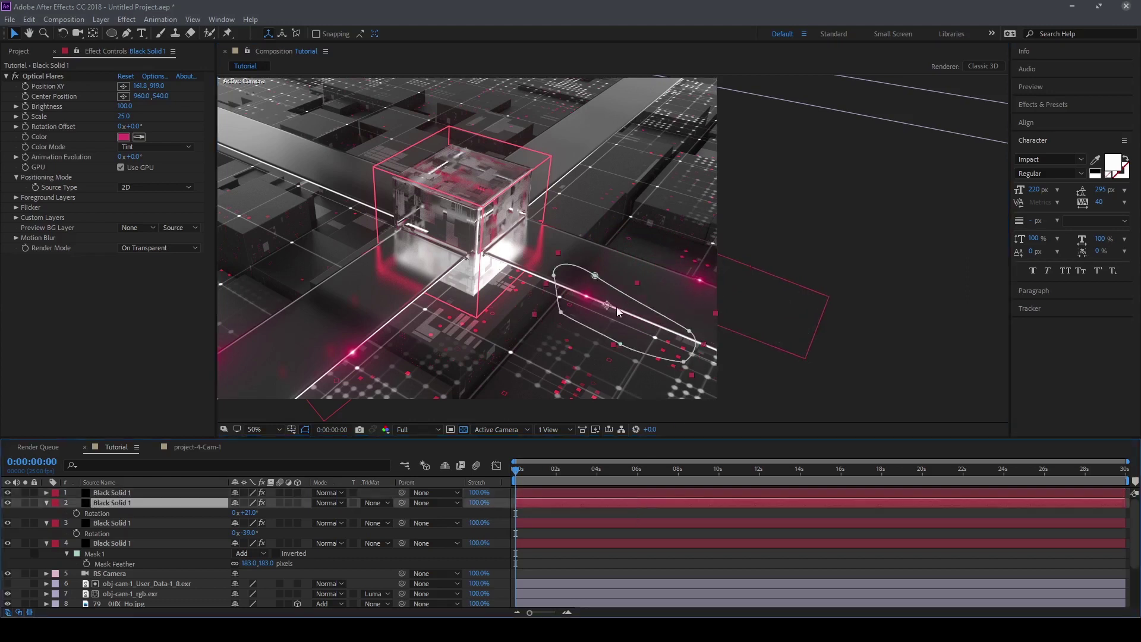
pyautogui.click(123, 115)
pyautogui.write('50')
pyautogui.press('Return')
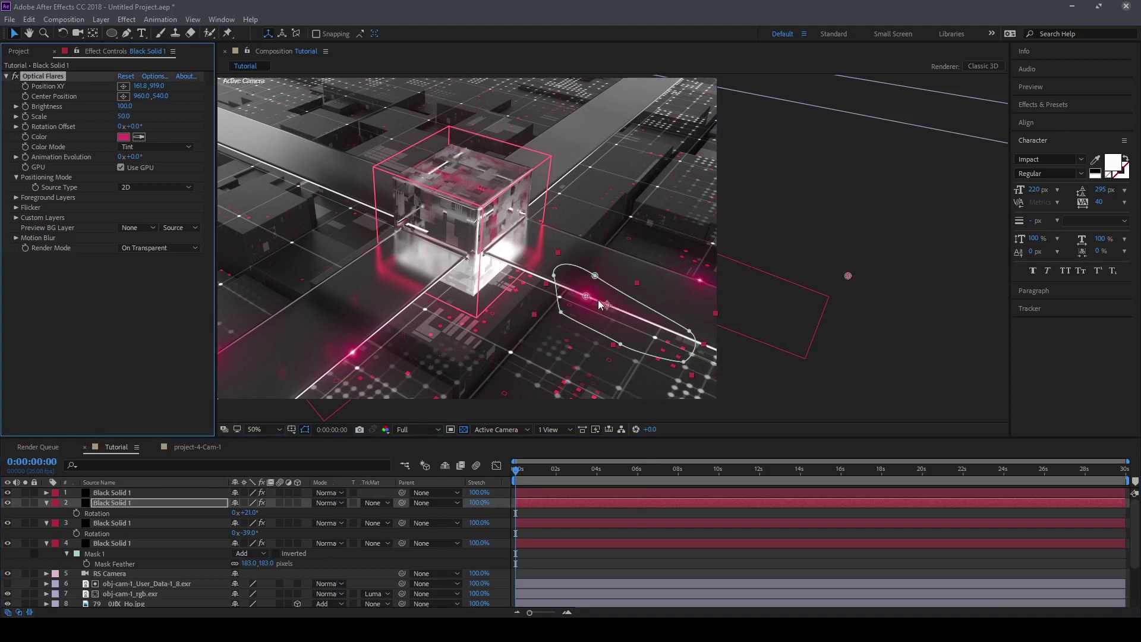
pyautogui.moveTo(590, 297); pyautogui.dragTo(612, 306)
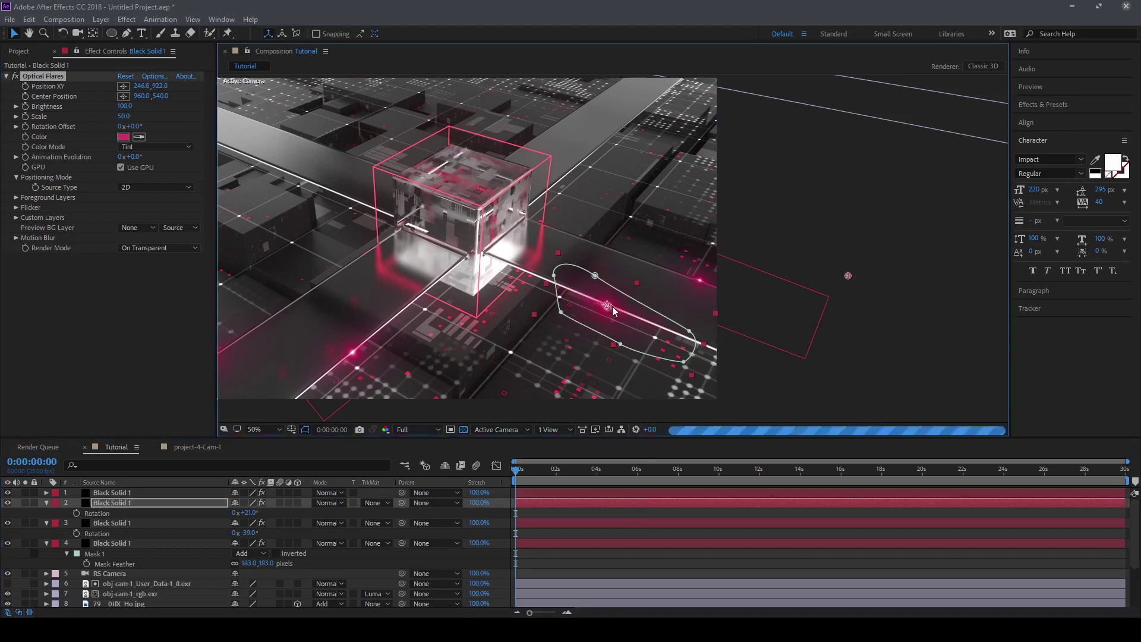
# - Duplicate the scale-50 flare layer and place the copy on the thin line along the far edge of the raised strip behind the cube
pyautogui.click(697, 515)
pyautogui.press('h')
pyautogui.moveTo(619, 184); pyautogui.dragTo(695, 271)
pyautogui.hotkey('ctrl', 'z')
pyautogui.hotkey('ctrl', 'z')
pyautogui.press('v')
pyautogui.click(594, 497)
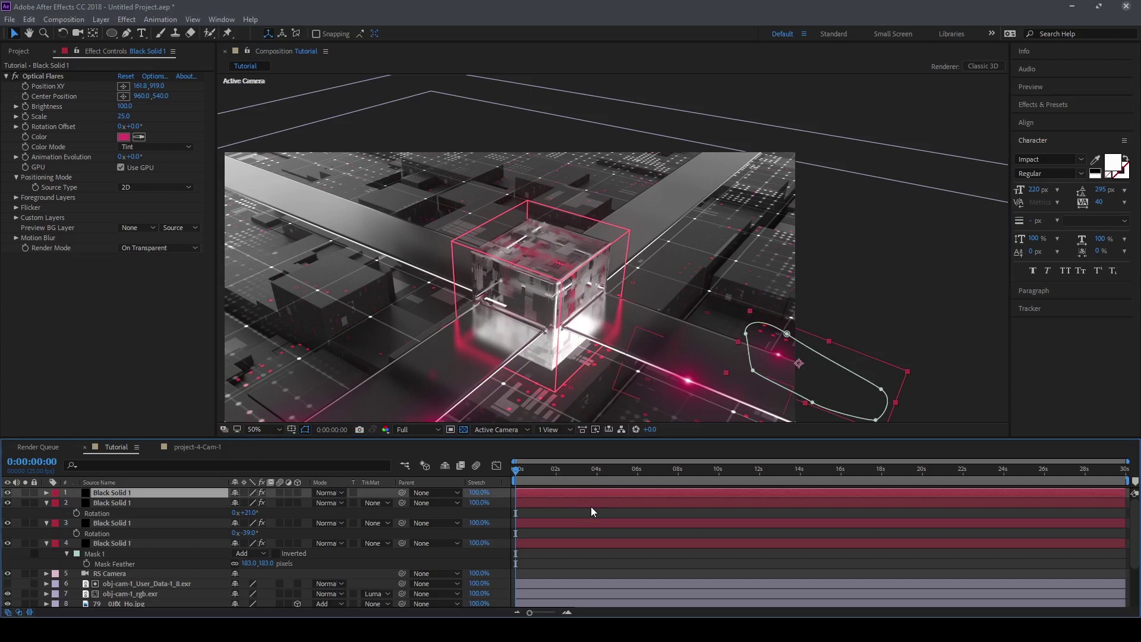
pyautogui.hotkey('ctrl', 'shift', 'z')
pyautogui.hotkey('ctrl', 'shift', 'z')
pyautogui.moveTo(690, 377); pyautogui.dragTo(652, 240)
# - Rotate the new flare copy to -35° to align its glow with the raised strip's edge
pyautogui.scroll(2, 679, 188)
pyautogui.press('r')
pyautogui.moveTo(258, 515); pyautogui.dragTo(221, 511)
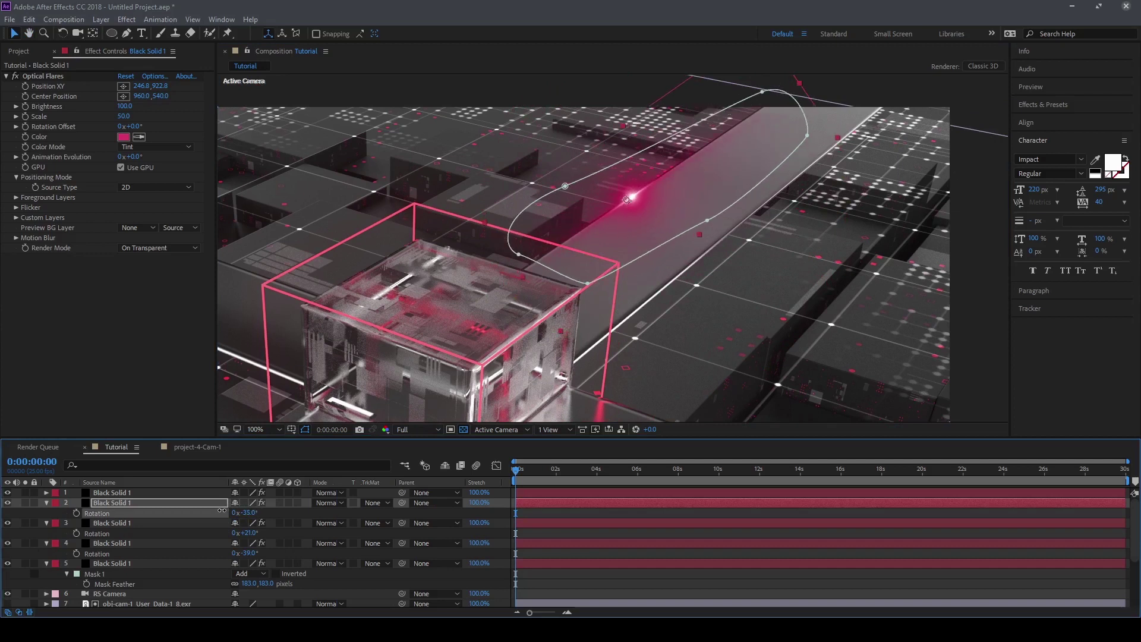
# - Move the -35° flare layer to the top of the layer stack
pyautogui.scroll(2, 680, 239)
pyautogui.click(575, 512)
pyautogui.click(574, 503)
pyautogui.click(577, 494)
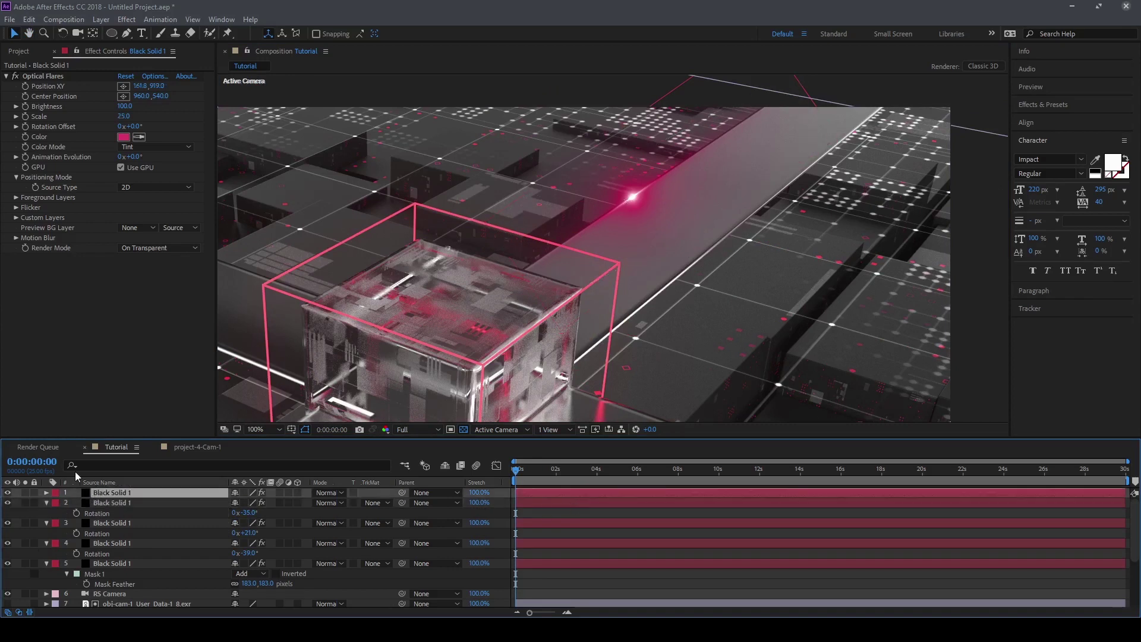
pyautogui.moveTo(112, 503); pyautogui.dragTo(124, 489)
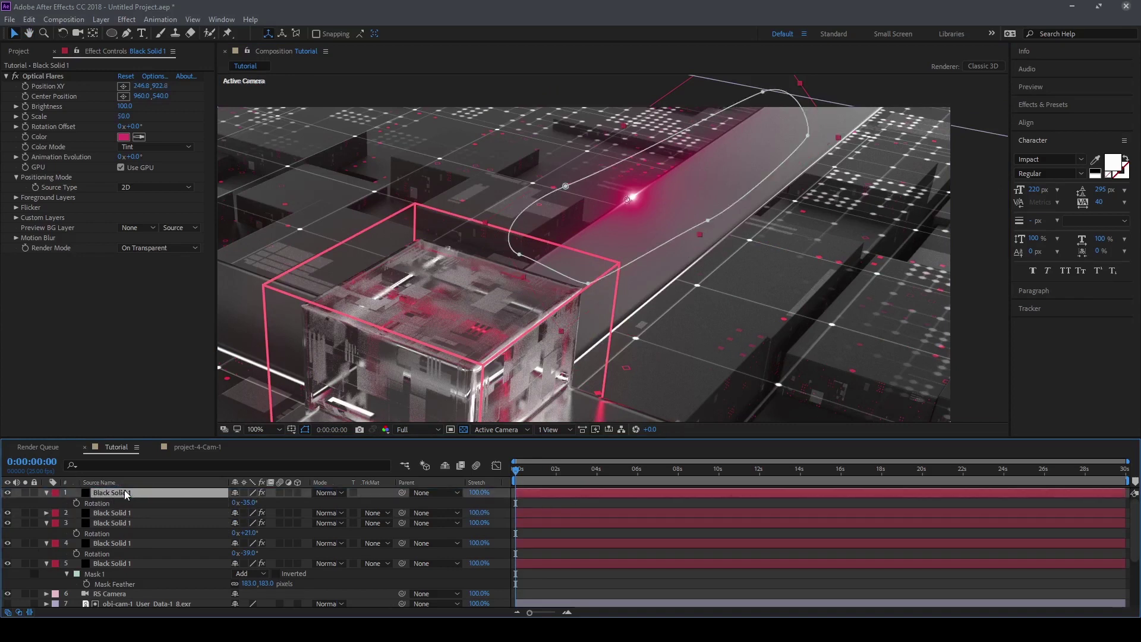
# - Duplicate the -35° flare onto the opposite edge of the raised strip and set the copy's rotation to -37°
pyautogui.hotkey('ctrl', 'd')
pyautogui.moveTo(696, 177); pyautogui.dragTo(745, 204)
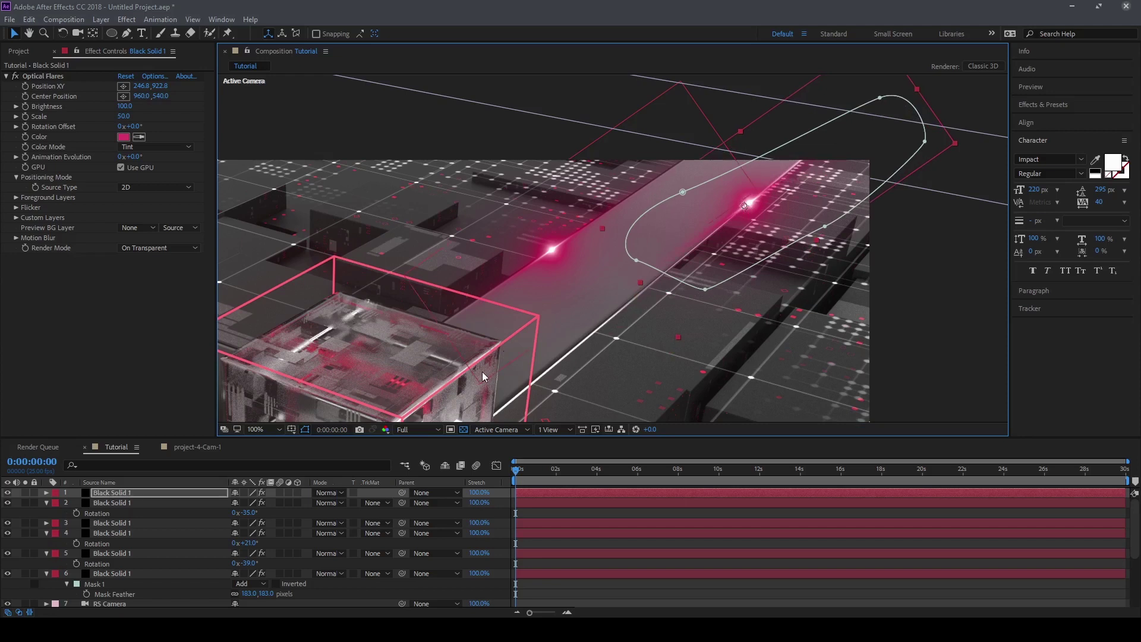
pyautogui.press('r')
pyautogui.moveTo(244, 523)
pyautogui.mouseDown()
pyautogui.moveTo(224, 523)
pyautogui.moveTo(246, 501)
pyautogui.mouseUp()
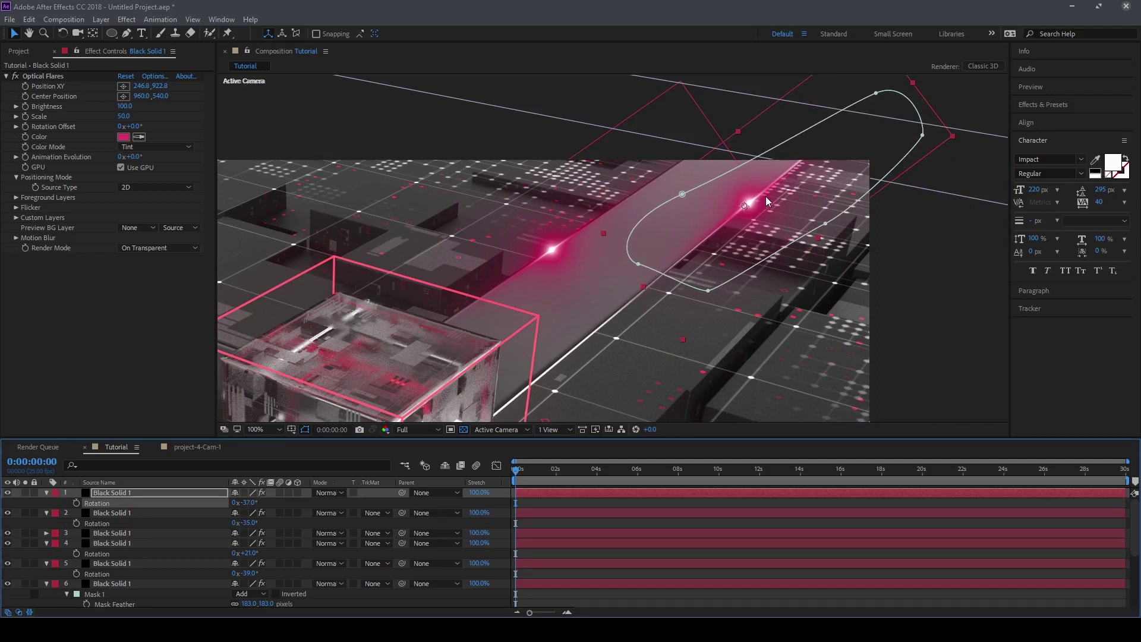
# - Set the -37° flare's scale to 25 and check the lights across the whole frame
pyautogui.click(123, 117)
pyautogui.write('2')
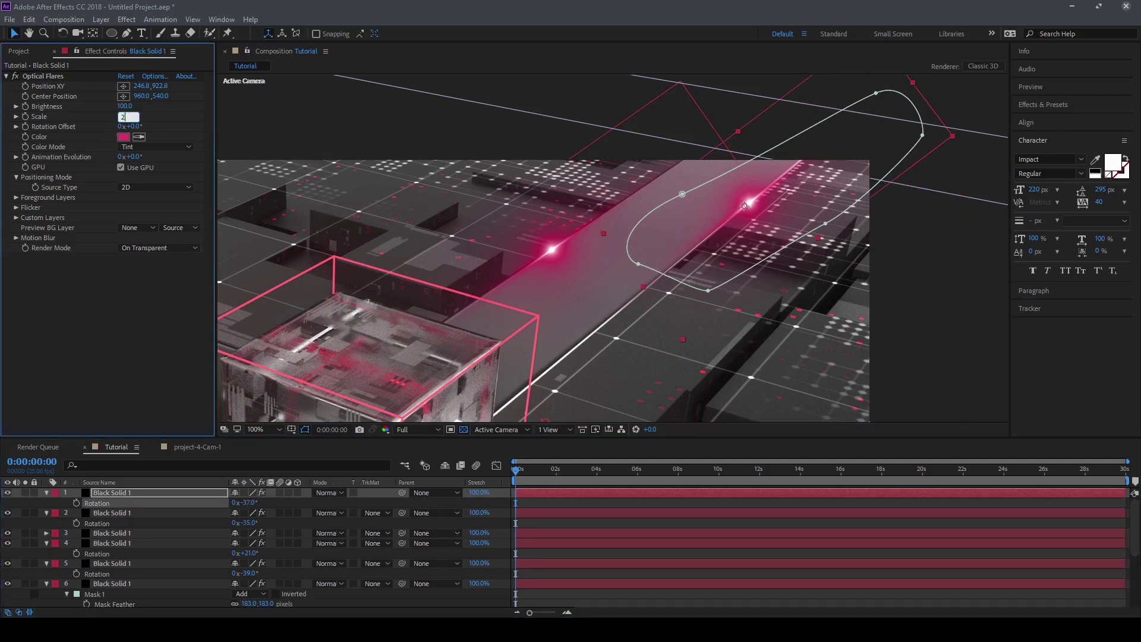
pyautogui.write('5')
pyautogui.press('Return')
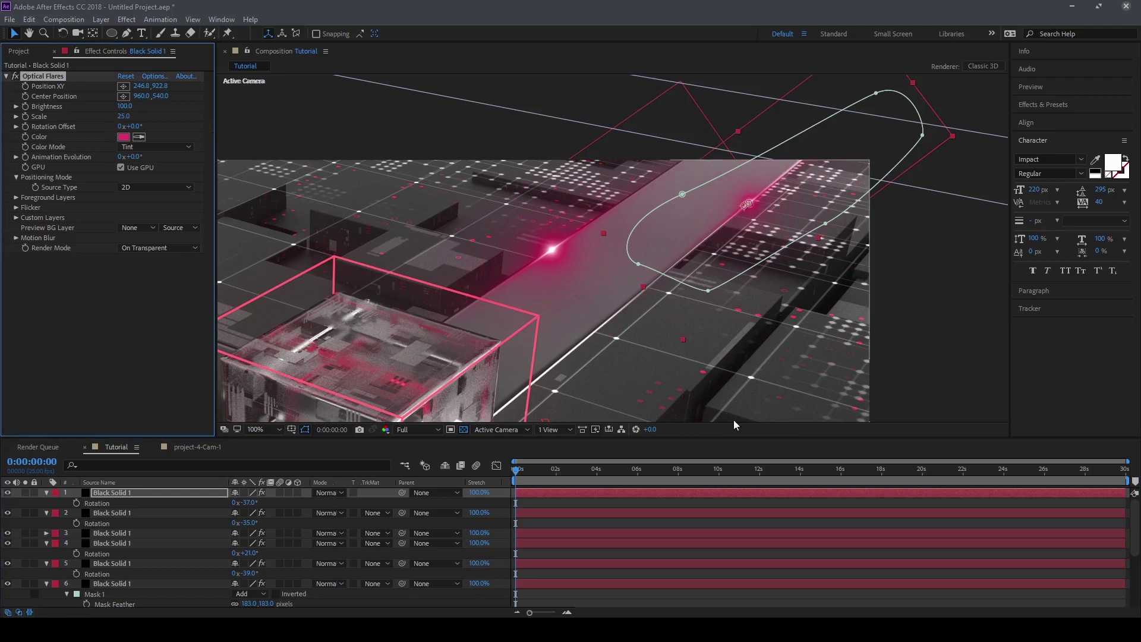
pyautogui.click(715, 498)
pyautogui.scroll(-4, 751, 208)
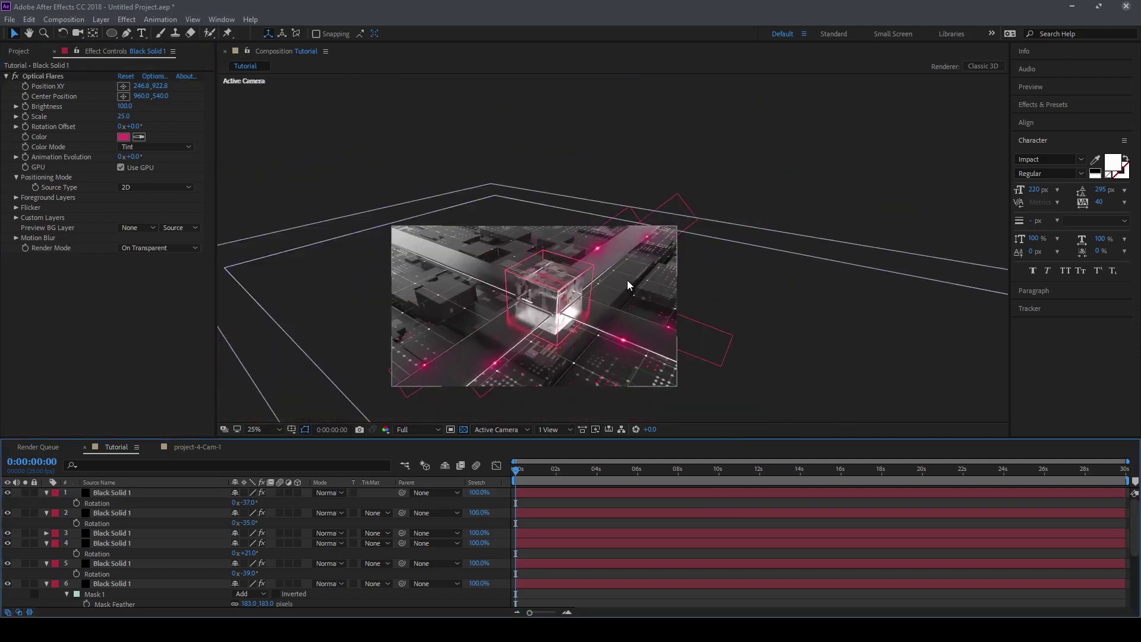
pyautogui.scroll(2, 581, 223)
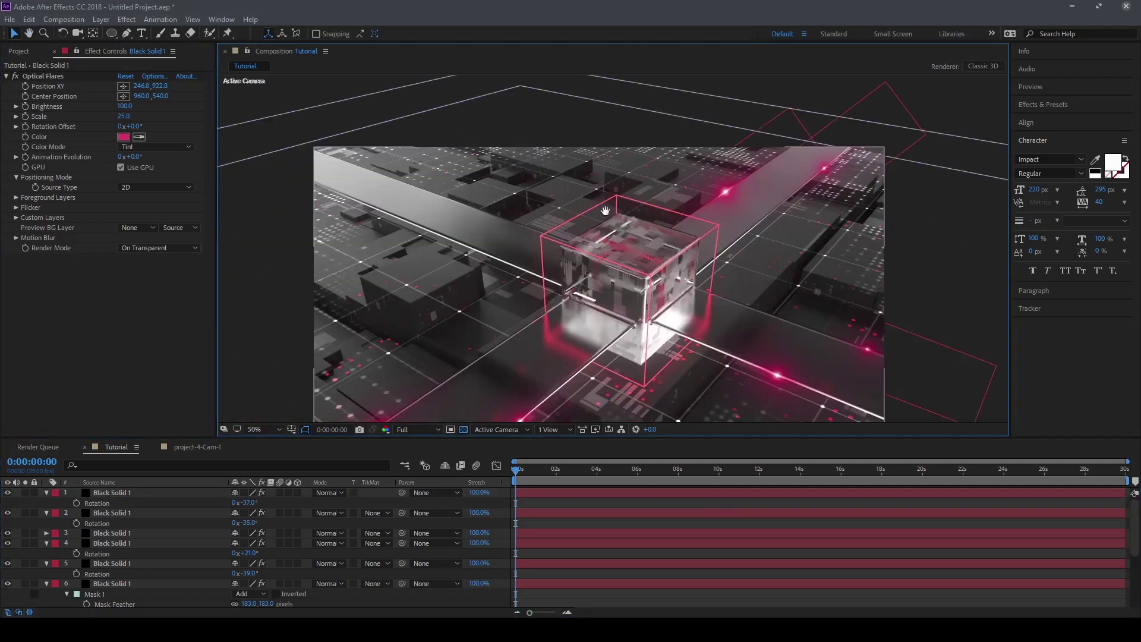
pyautogui.scroll(-1, 575, 266)
pyautogui.scroll(1, 499, 317)
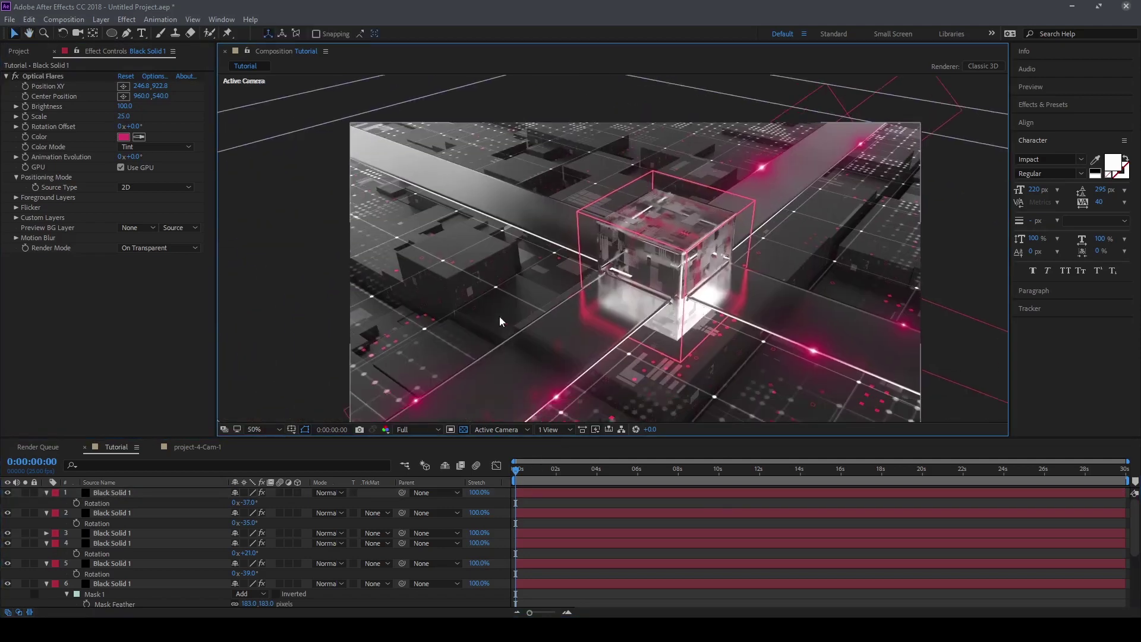
# - Duplicate the -35° flare layer, bring the copy to the top of the stack, and place it on the bright line beyond the cube's left side
pyautogui.click(570, 515)
pyautogui.hotkey('ctrl', 'd')
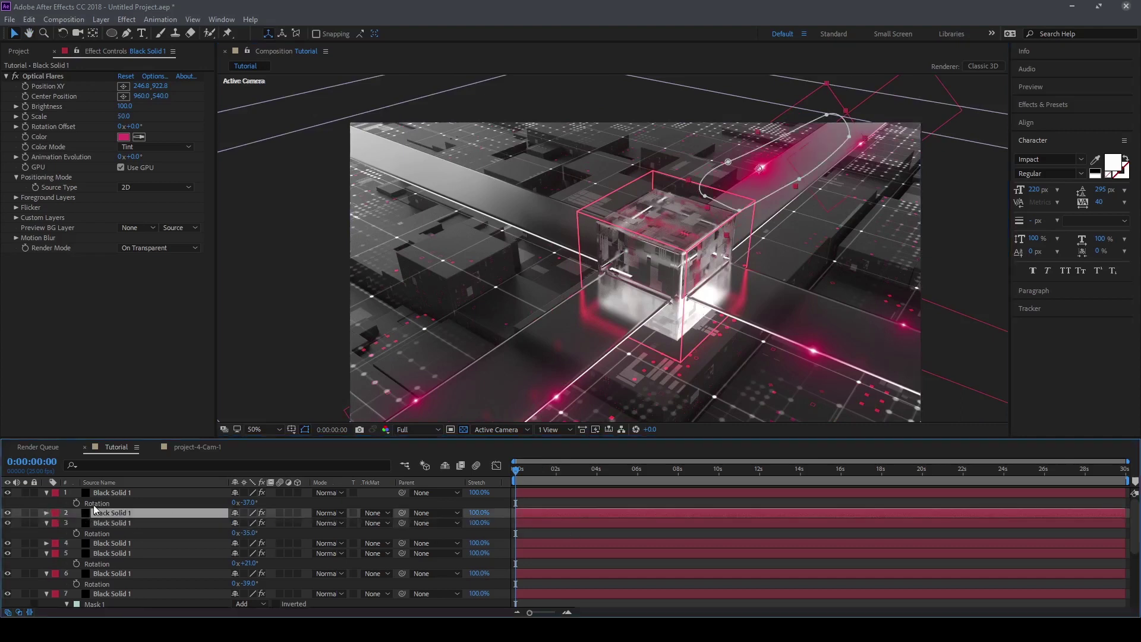
pyautogui.moveTo(94, 504); pyautogui.dragTo(126, 490)
pyautogui.moveTo(748, 164); pyautogui.dragTo(456, 202)
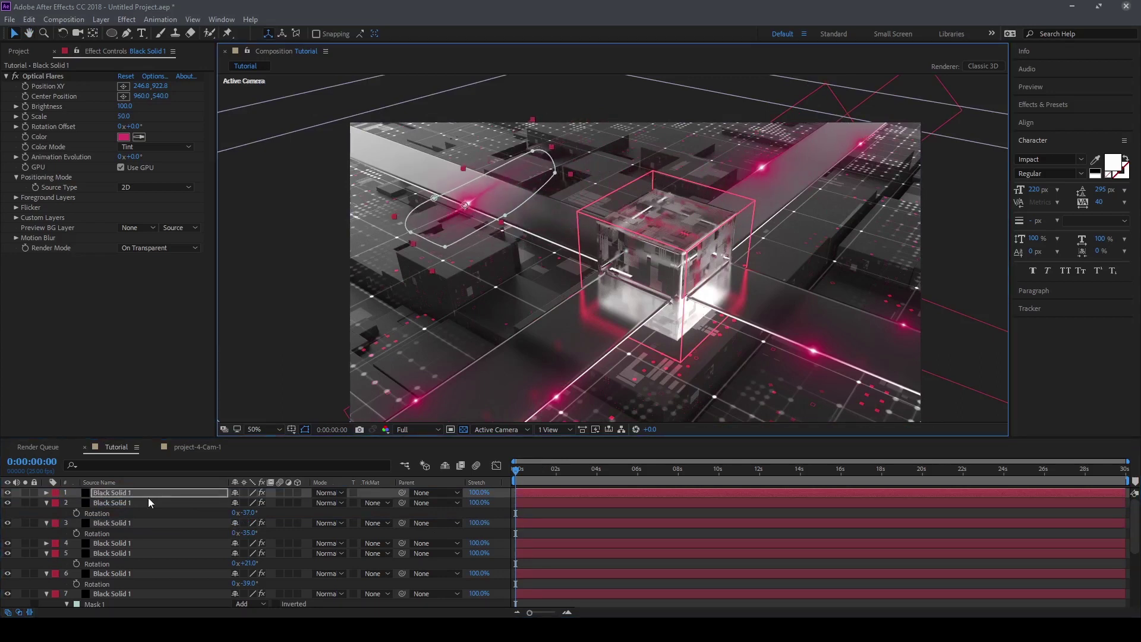
# - Set this flare copy's rotation to 23° and slide the layer along the bright line toward the cube
pyautogui.press('r')
pyautogui.moveTo(240, 502); pyautogui.dragTo(274, 498)
pyautogui.press('.')
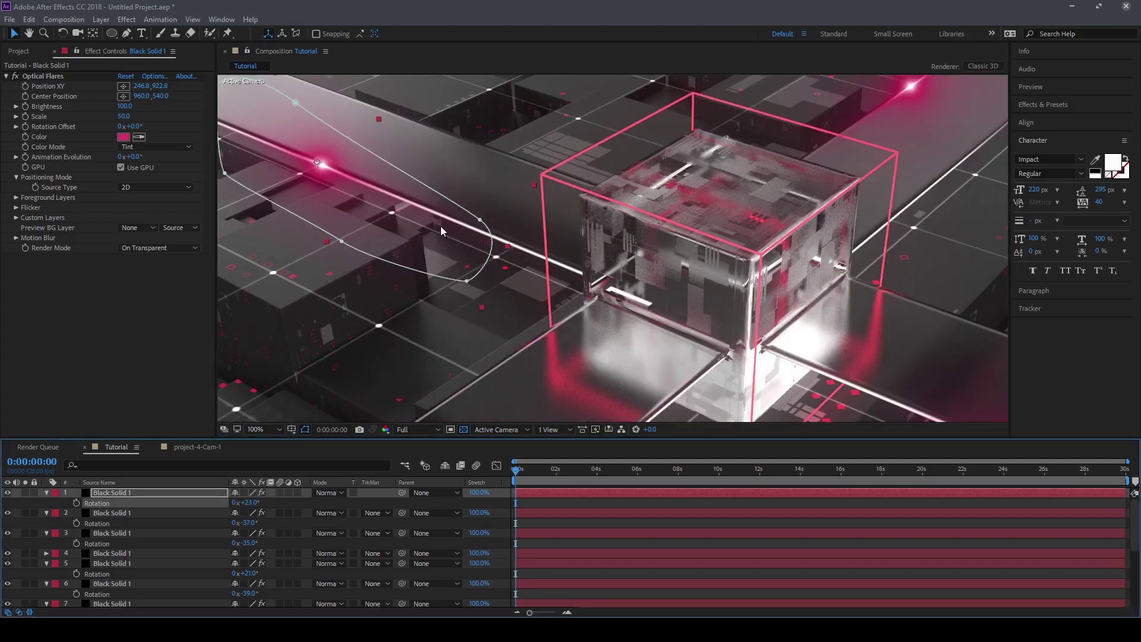
pyautogui.moveTo(440, 226); pyautogui.dragTo(557, 291)
pyautogui.moveTo(425, 225); pyautogui.dragTo(455, 239)
pyautogui.press(',')
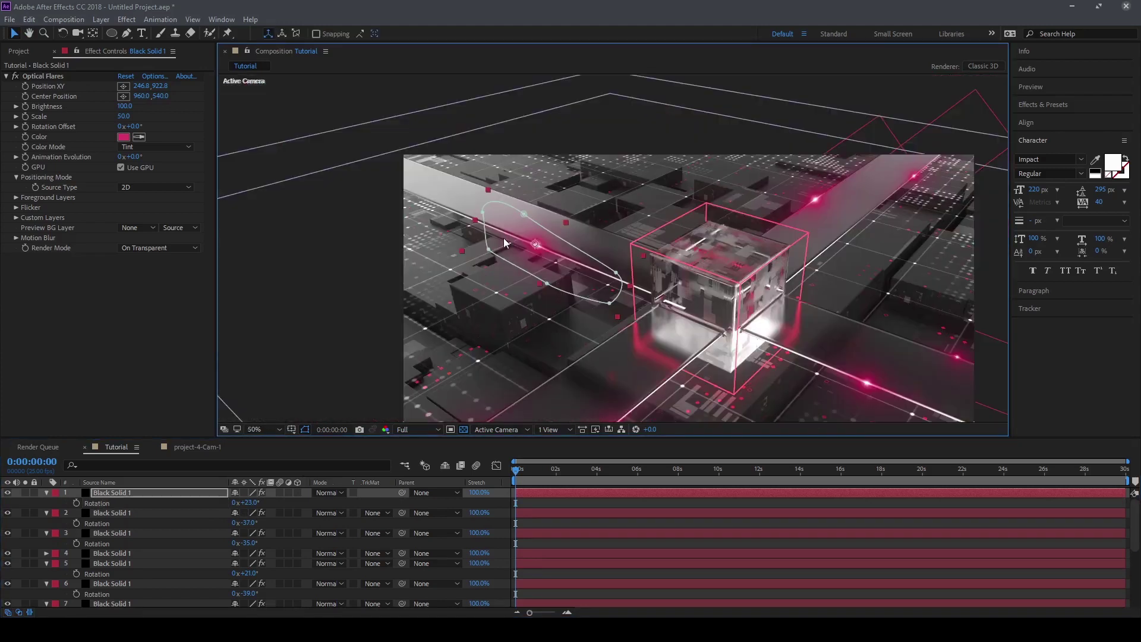
# - Duplicate the 23° flare onto the opposite edge of the same raised strip and set the copy's rotation to 21°
pyautogui.click(155, 503)
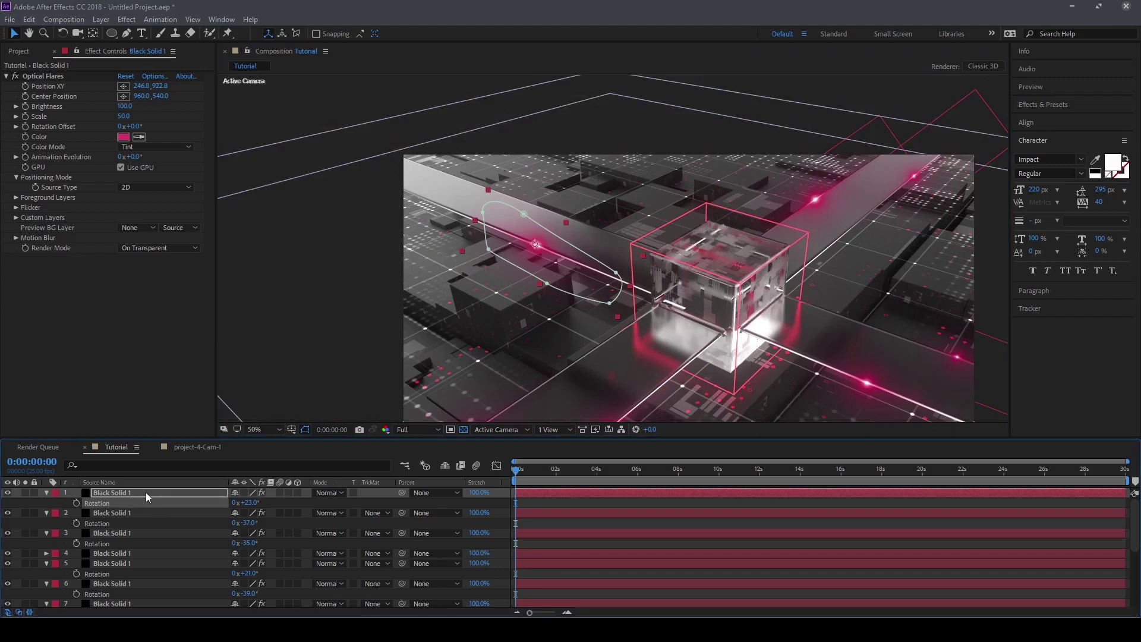
pyautogui.hotkey('ctrl', 'd')
pyautogui.moveTo(535, 246); pyautogui.dragTo(628, 272)
pyautogui.scroll(2, 510, 183)
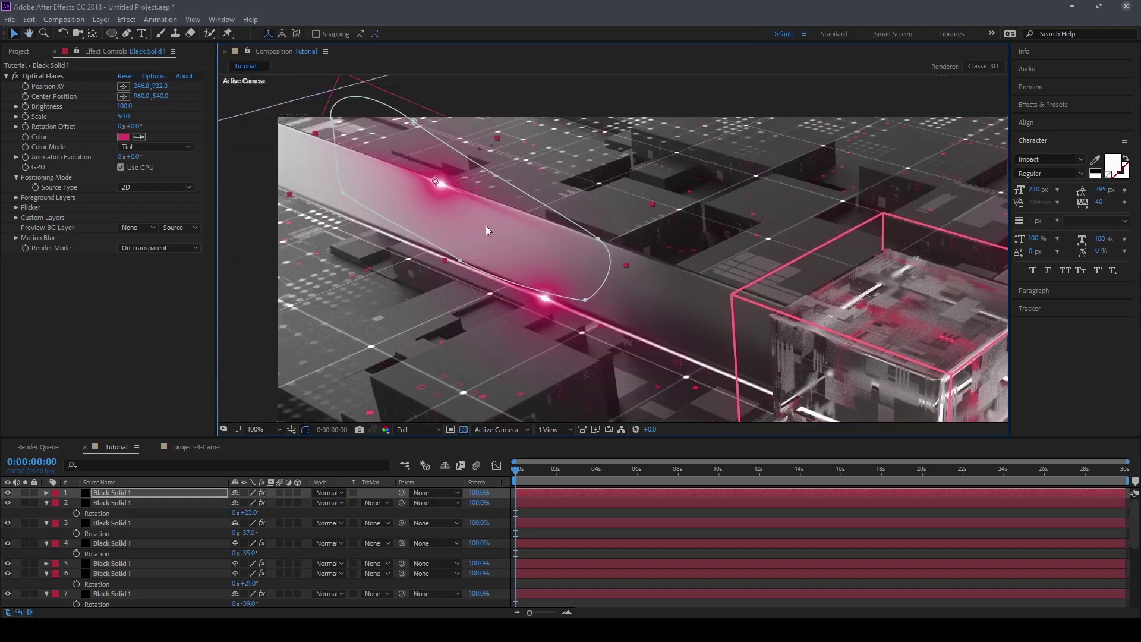
pyautogui.press('r')
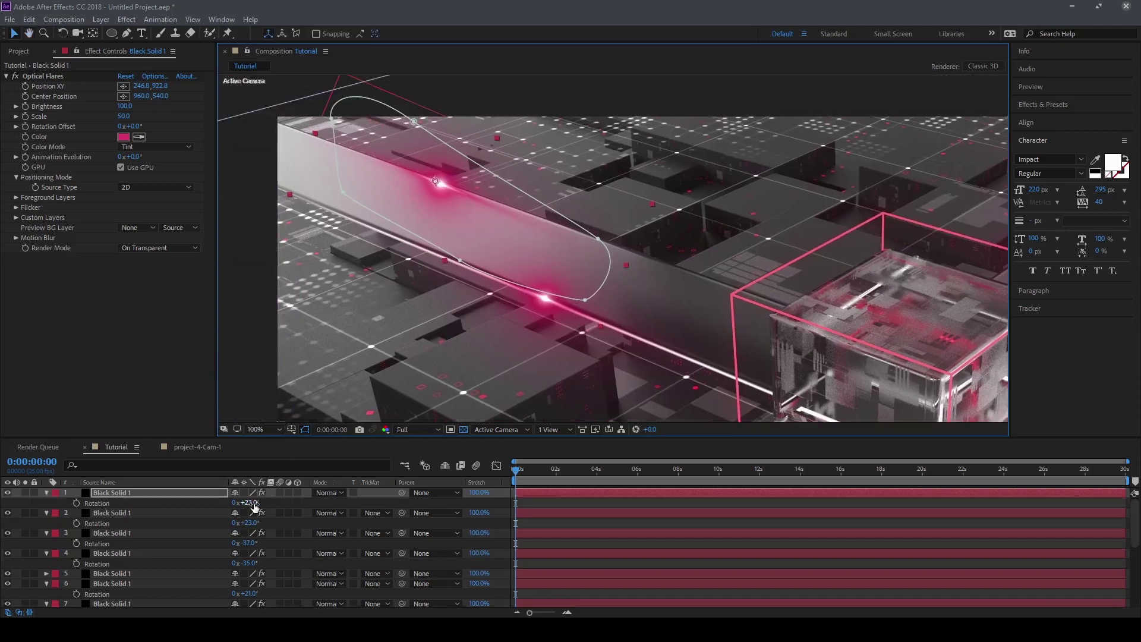
pyautogui.moveTo(253, 503); pyautogui.dragTo(246, 503)
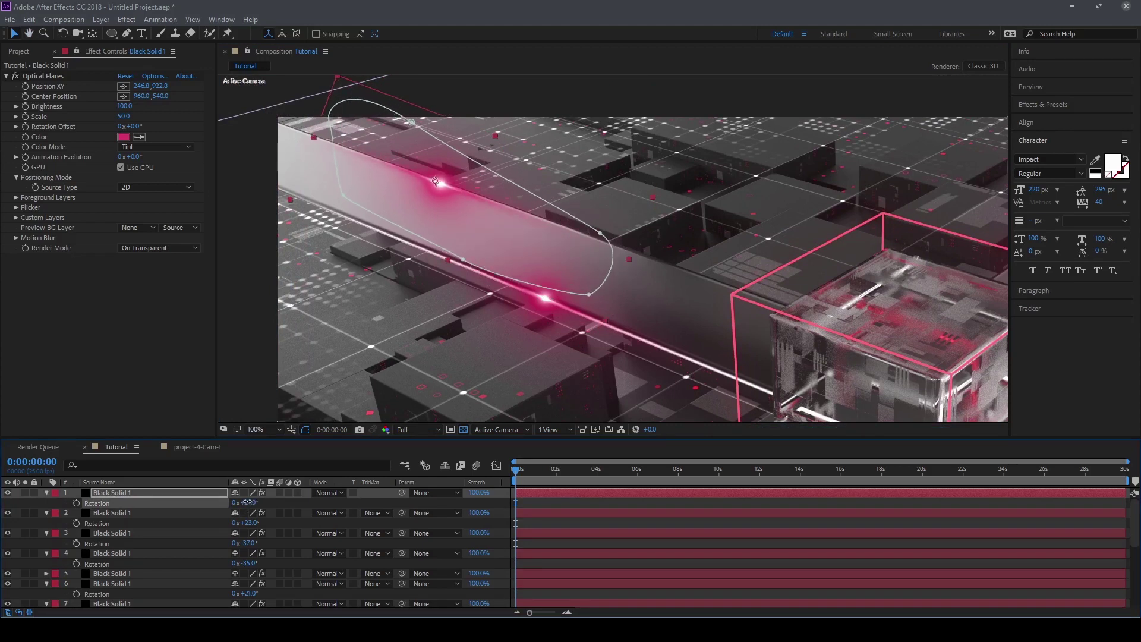
# - Set this new flare's scale to 20 and nudge its light onto the strip's edge, at about 236, 920
pyautogui.click(123, 116)
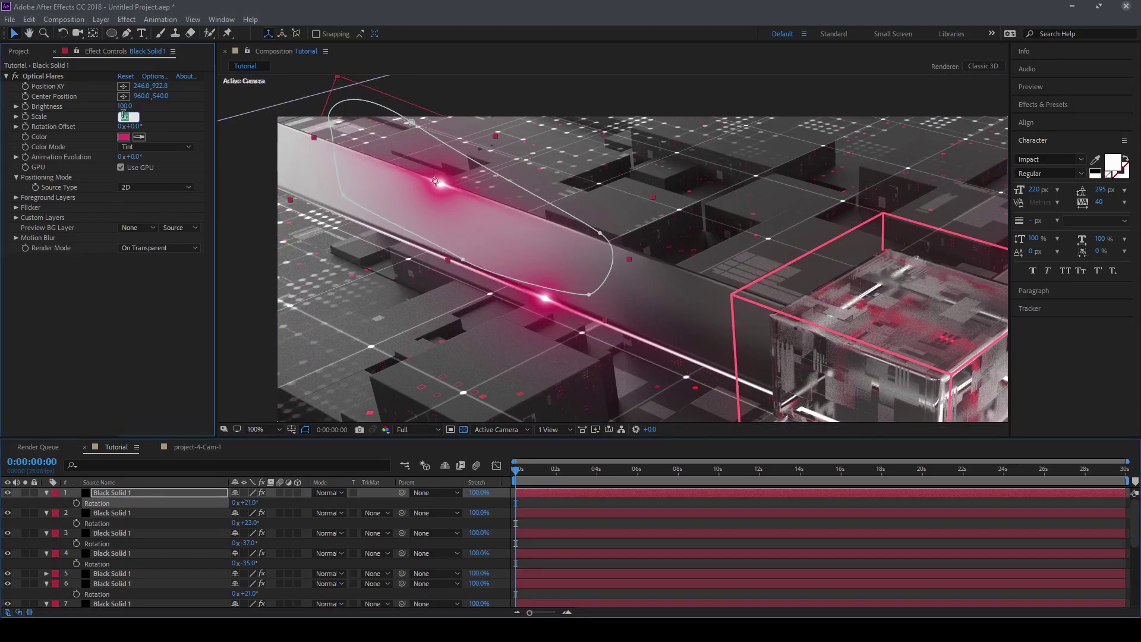
pyautogui.press('Return')
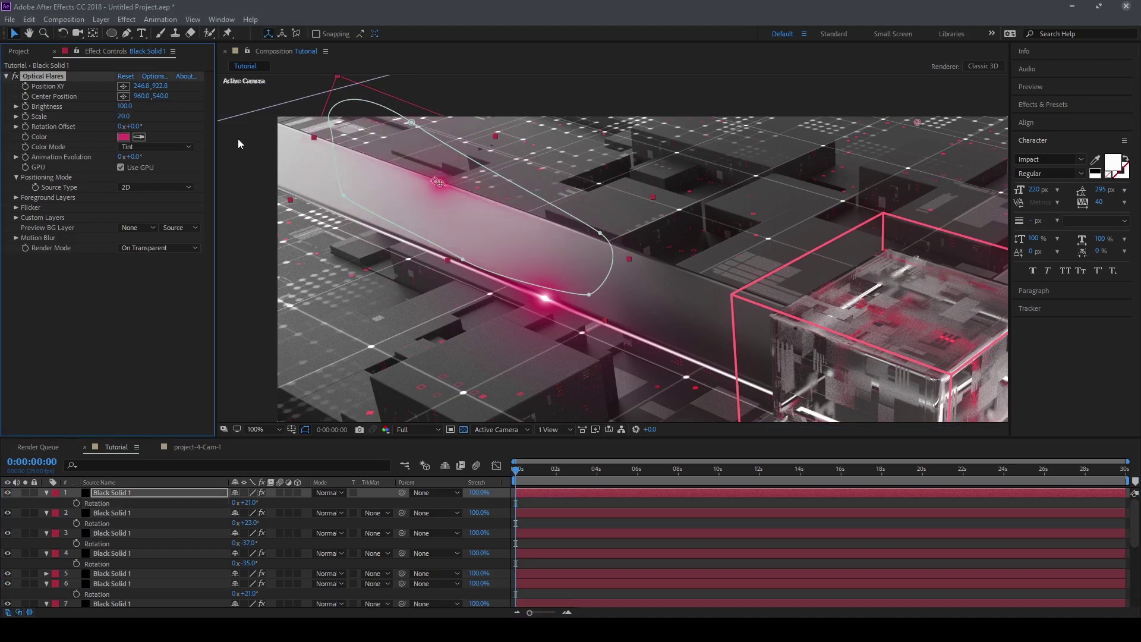
pyautogui.moveTo(438, 180); pyautogui.dragTo(434, 178)
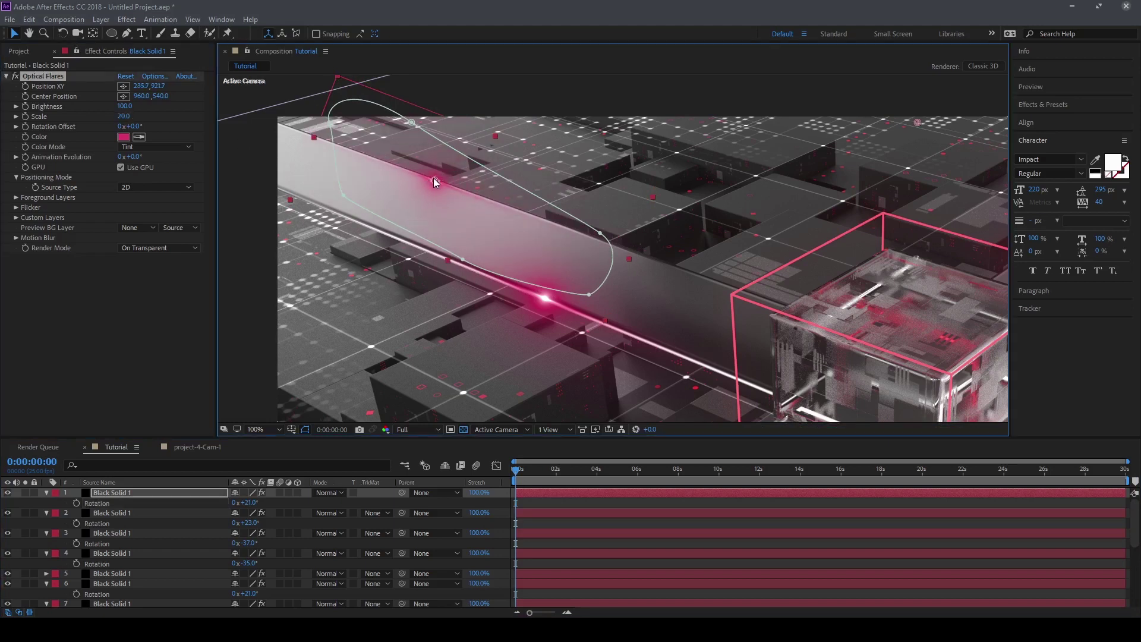
pyautogui.click(609, 500)
pyautogui.scroll(-2, 643, 254)
pyautogui.scroll(-2, 643, 253)
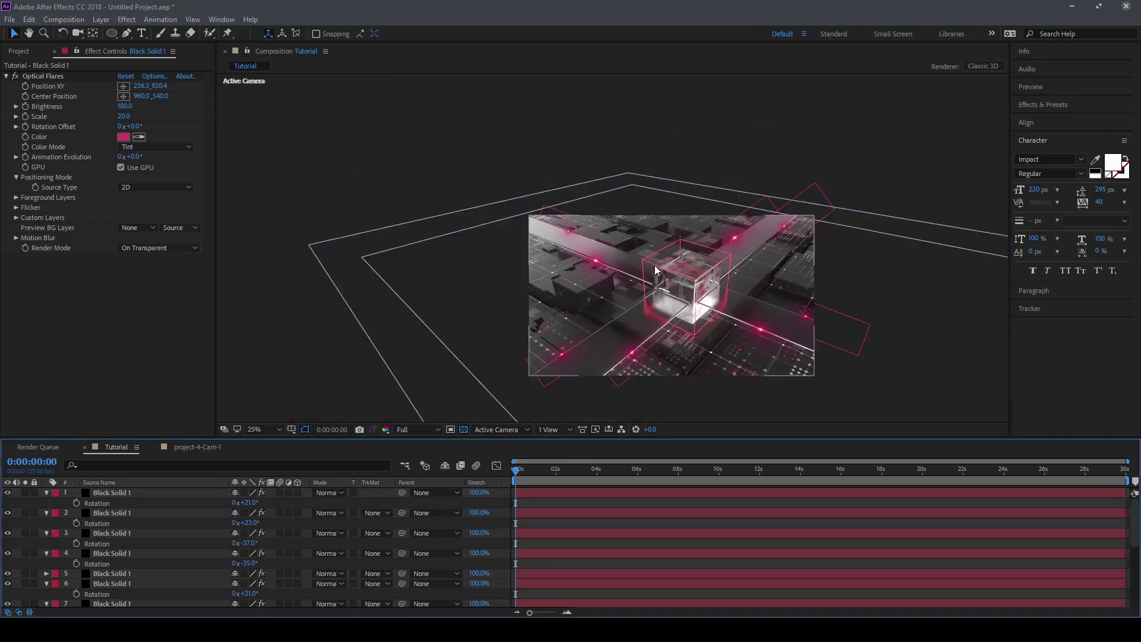
# - Enlarge the timeline area and collapse the properties of the top two flare layers
pyautogui.moveTo(655, 265); pyautogui.dragTo(665, 264)
pyautogui.moveTo(743, 439); pyautogui.dragTo(782, 358)
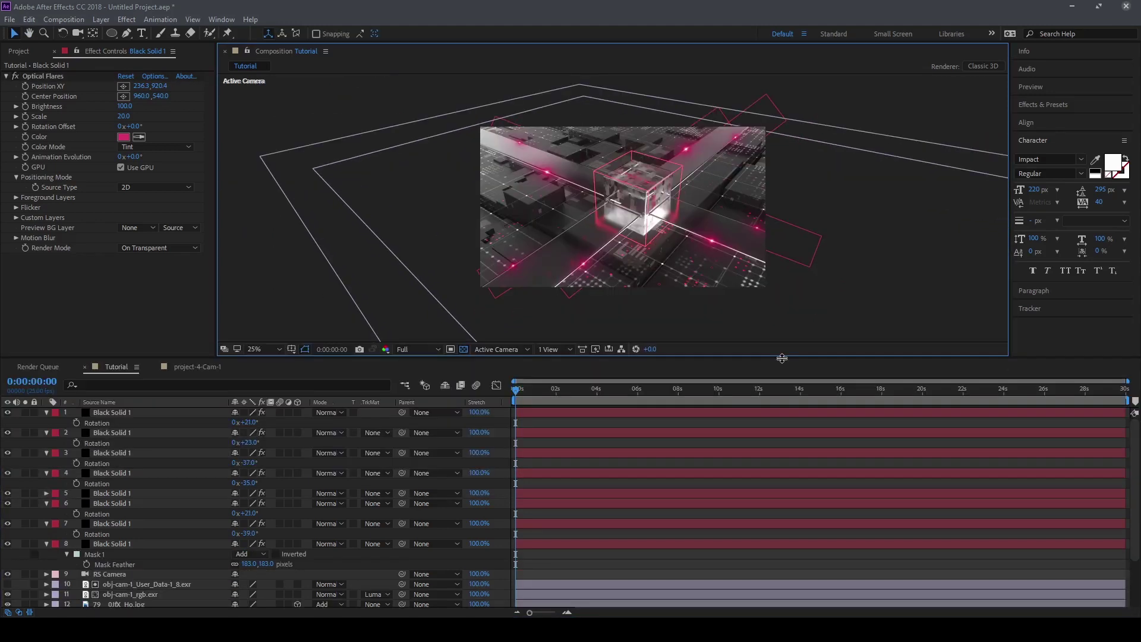
pyautogui.click(46, 412)
pyautogui.click(47, 422)
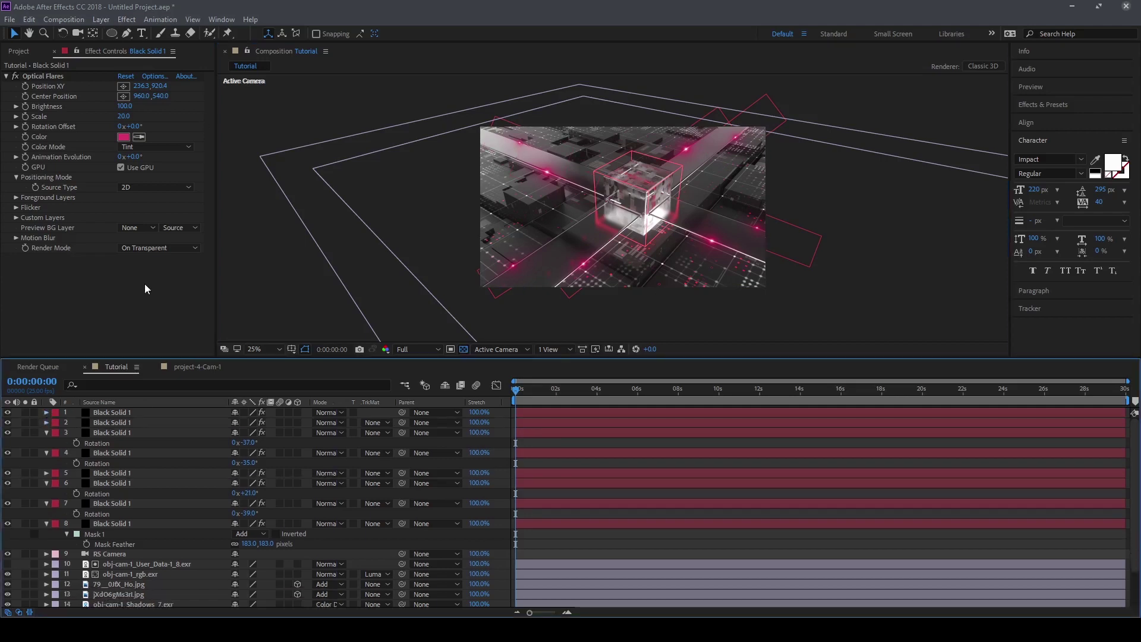
pyautogui.scroll(-2, 209, 575)
pyautogui.scroll(2, 180, 456)
pyautogui.hotkey('ctrl', 'alt', '0')
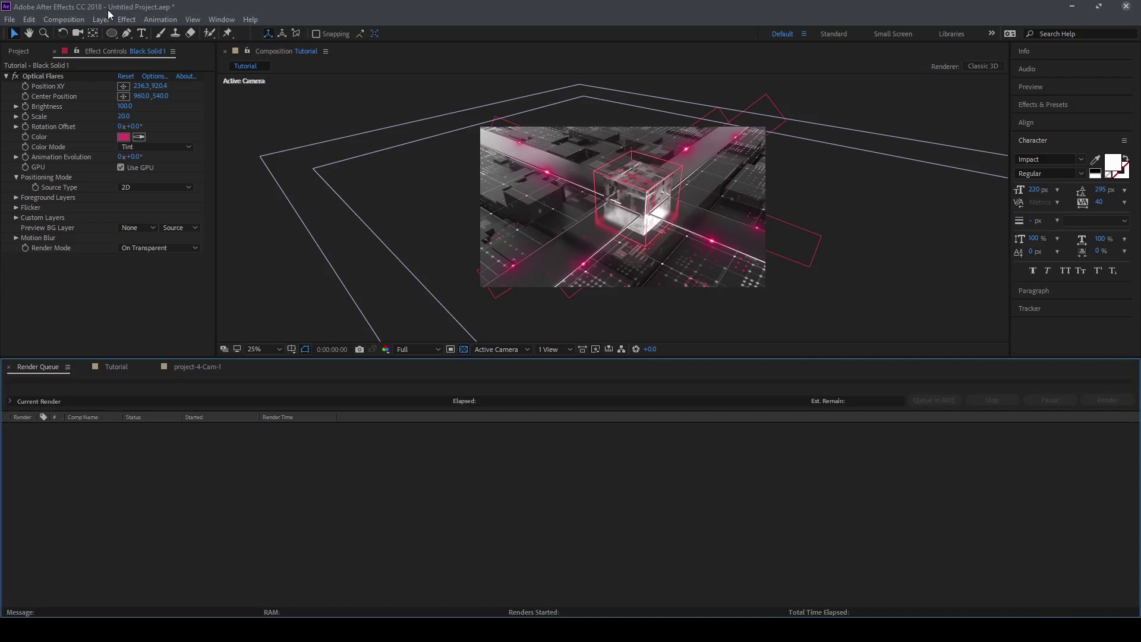
pyautogui.click(109, 368)
pyautogui.click(181, 367)
pyautogui.click(128, 366)
# - Add a new adjustment layer above all the flare layers in the Tutorial composition
pyautogui.click(100, 20)
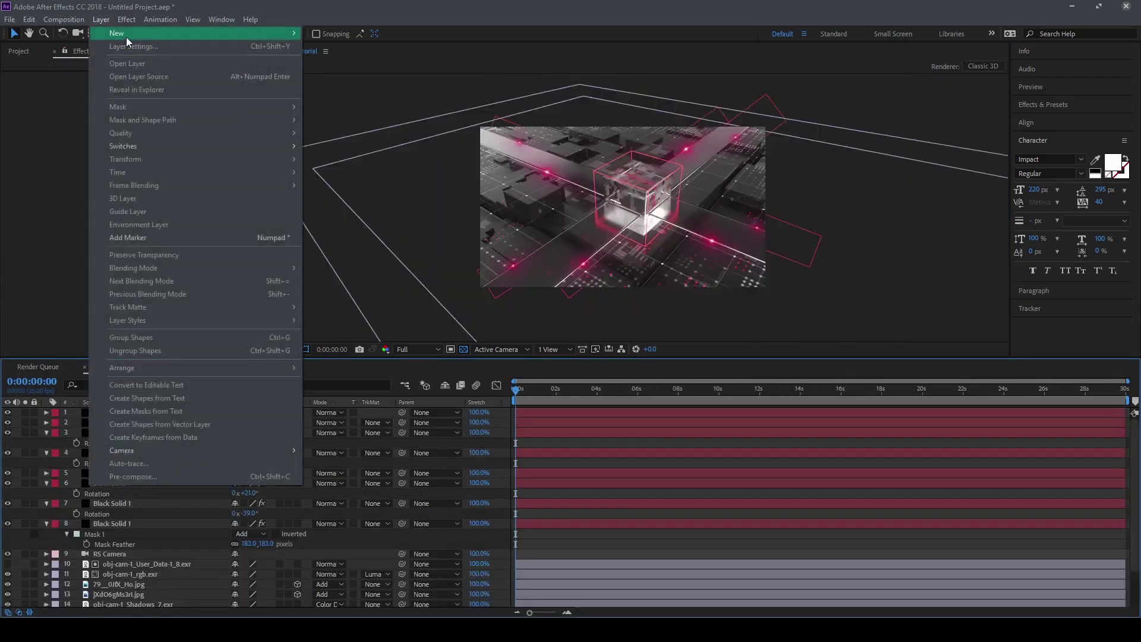
pyautogui.moveTo(126, 35)
pyautogui.click(362, 111)
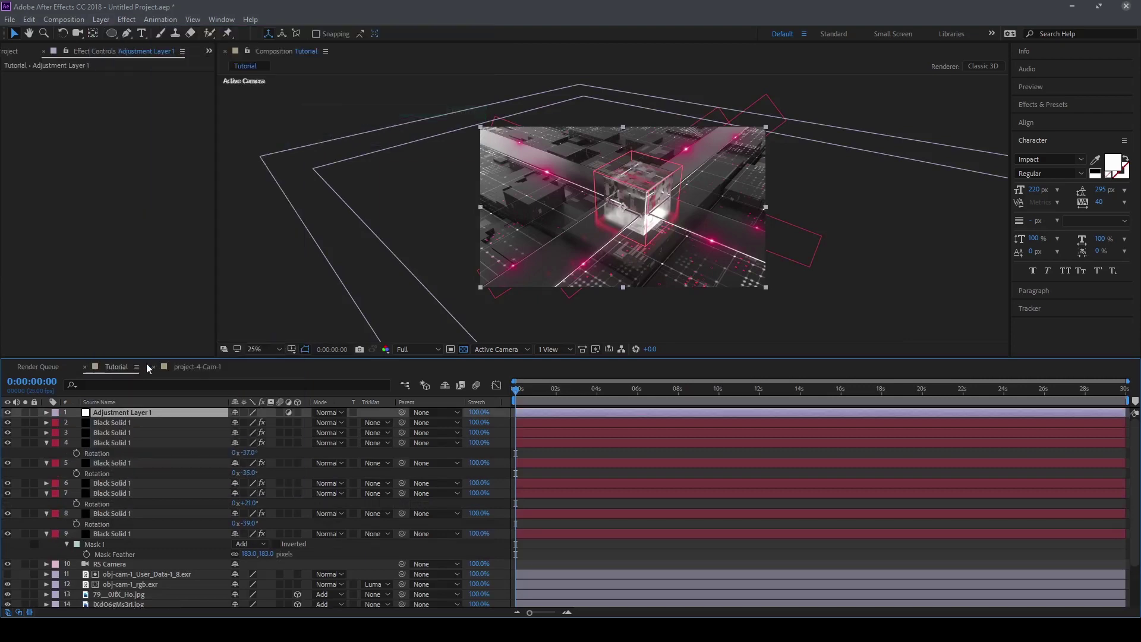
# - Apply the Magic Bullet Looks effect to the adjustment layer
pyautogui.click(125, 21)
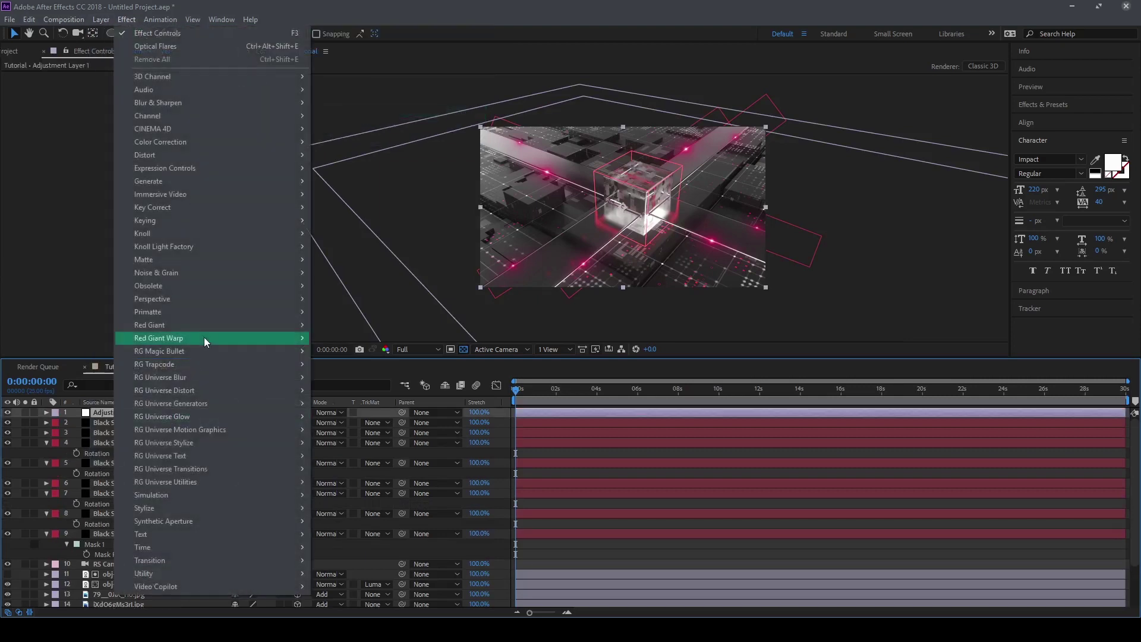
pyautogui.moveTo(212, 352)
pyautogui.click(358, 407)
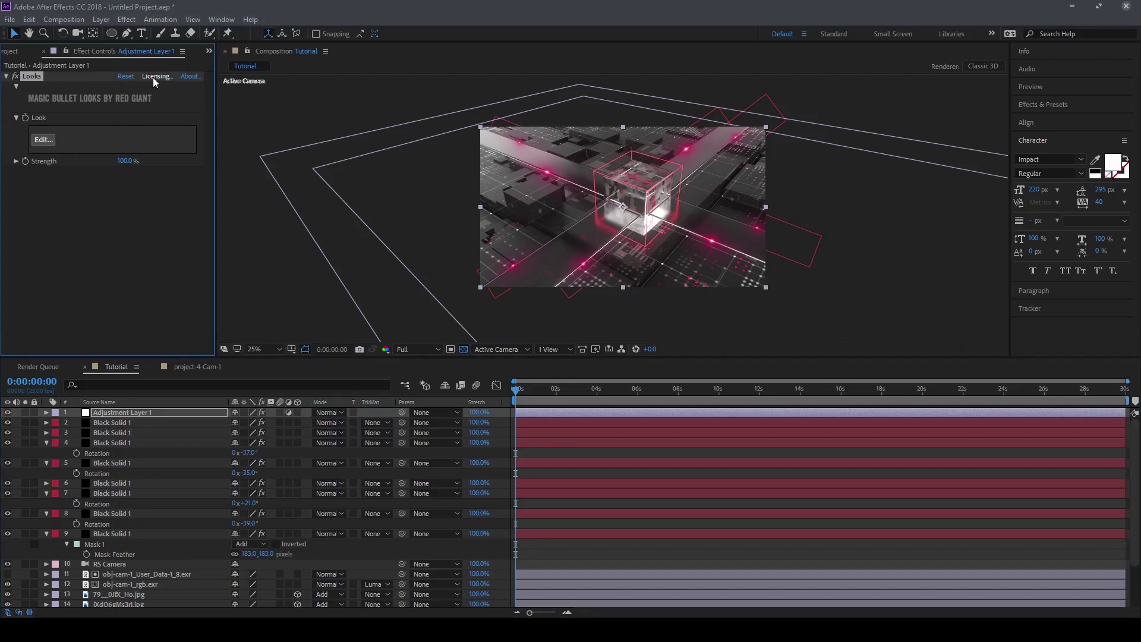
# - Browse the Analog Tribe, Blockbuster and Blockbuster Cool presets in the Looks editor and close it without applying one
pyautogui.click(43, 143)
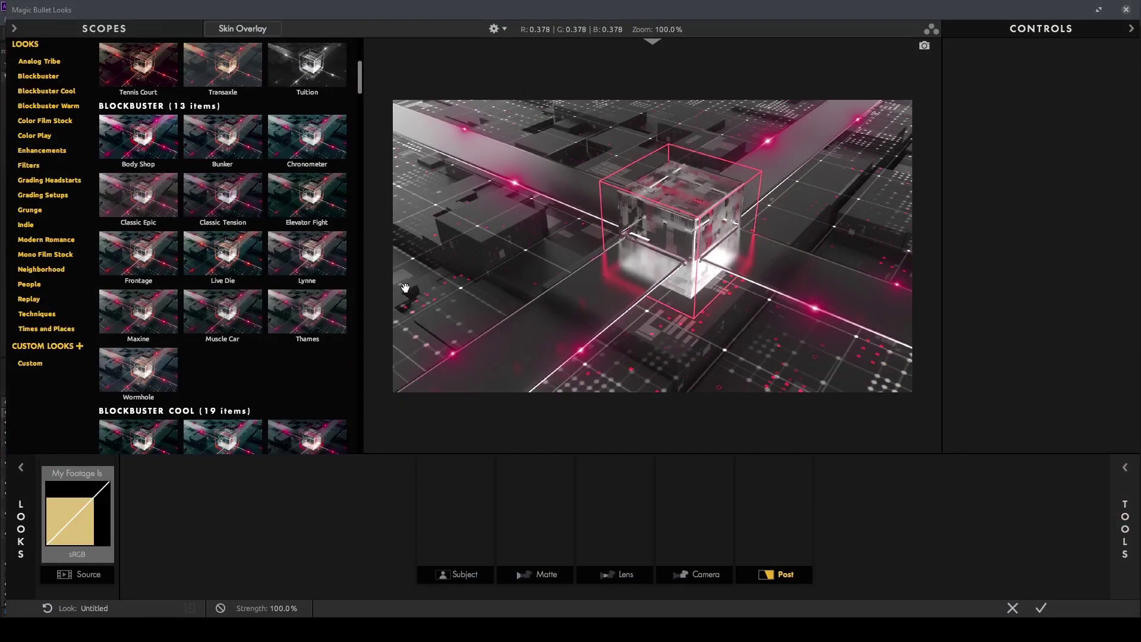
pyautogui.moveTo(357, 75)
pyautogui.mouseDown()
pyautogui.moveTo(359, 53)
pyautogui.moveTo(377, 172)
pyautogui.moveTo(368, 89)
pyautogui.mouseUp()
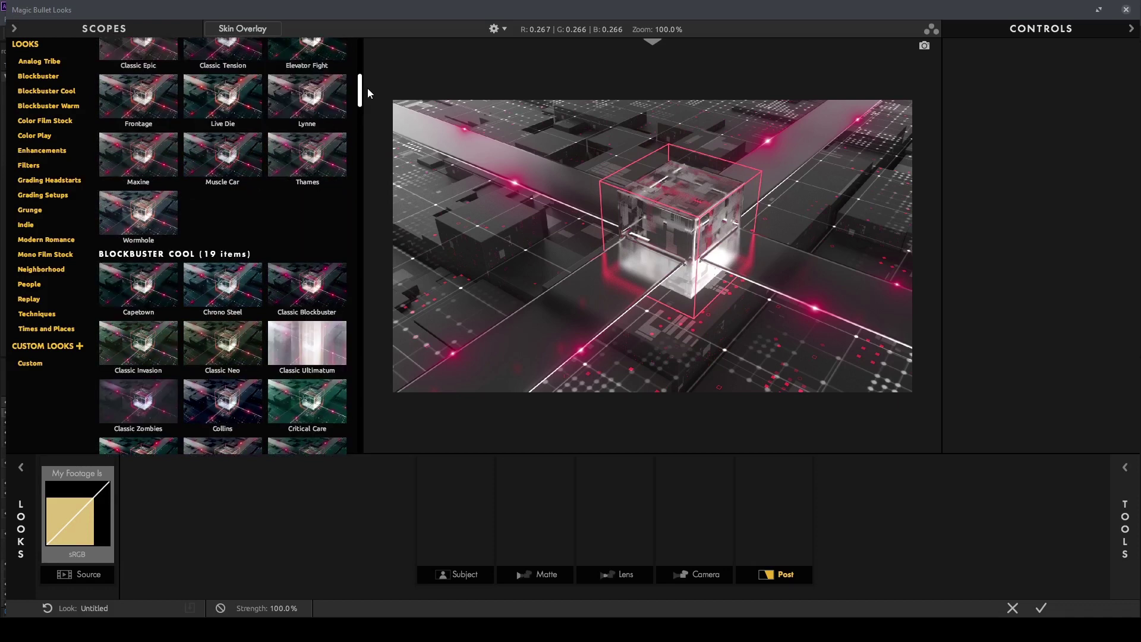
pyautogui.moveTo(368, 88); pyautogui.dragTo(362, 54)
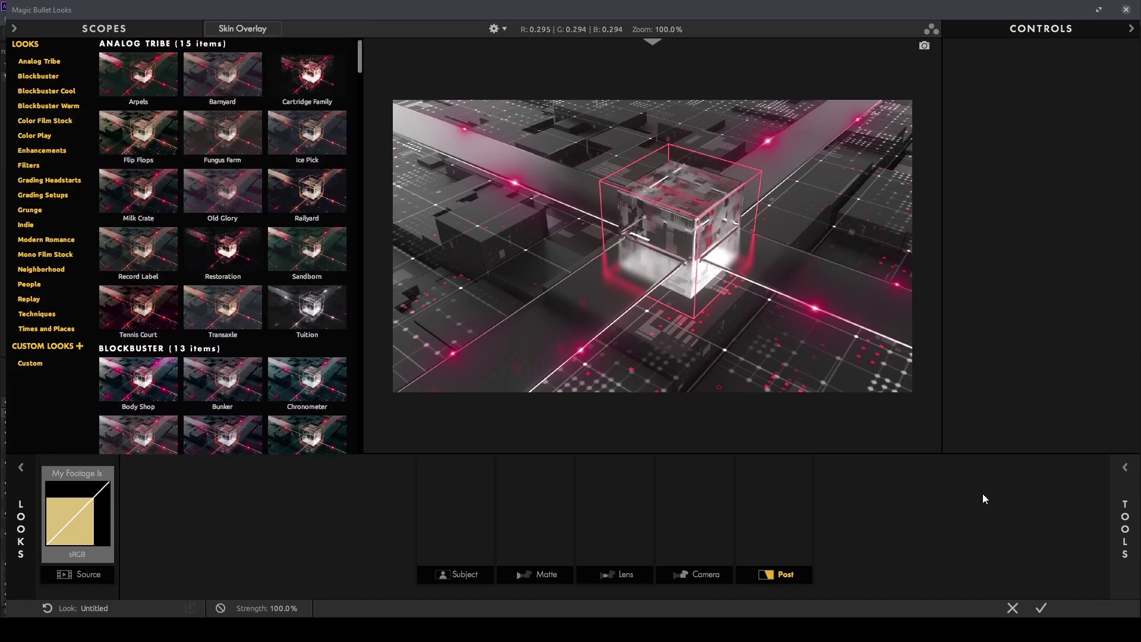
pyautogui.click(1013, 608)
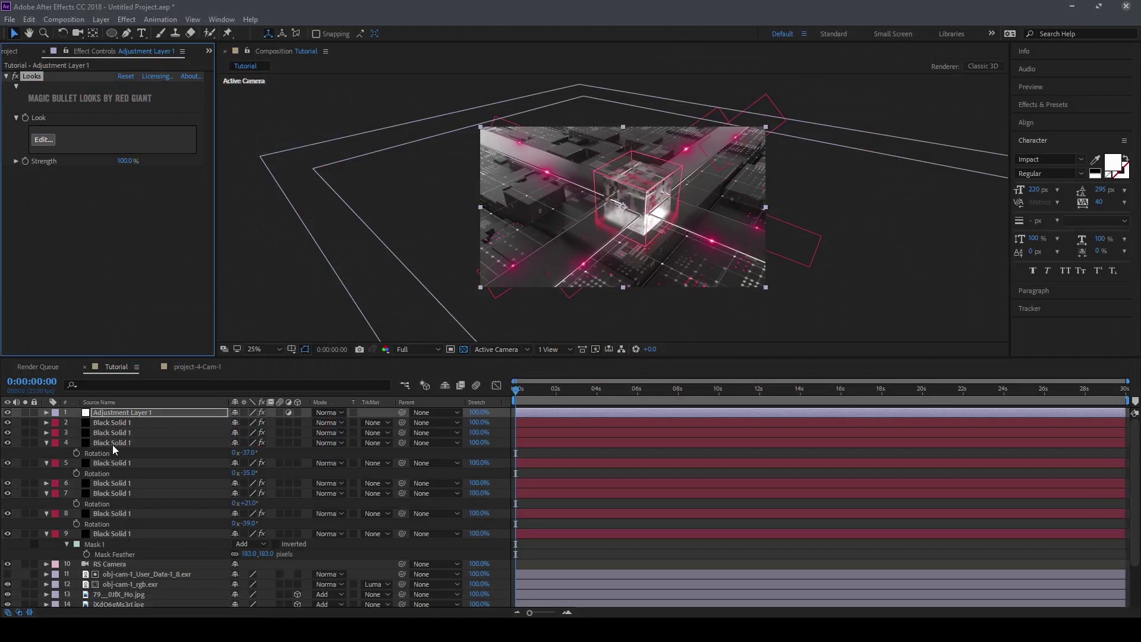
# - Remove the Looks effect and delete the adjustment layer from the Tutorial composition
pyautogui.press('Delete')
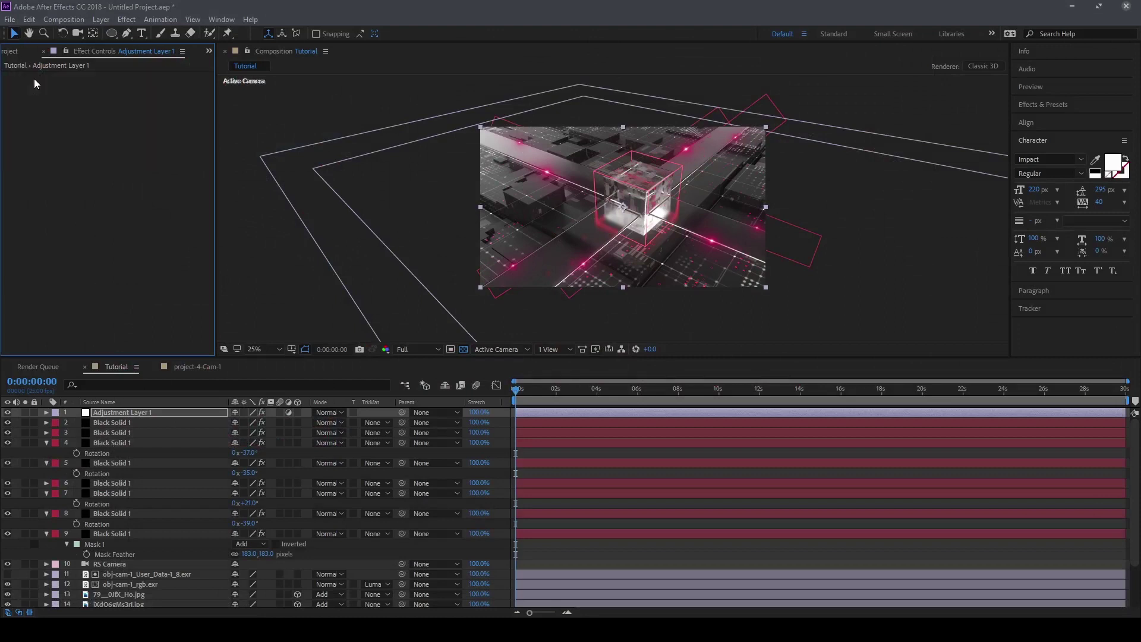
pyautogui.moveTo(774, 358); pyautogui.dragTo(771, 267)
pyautogui.click(126, 320)
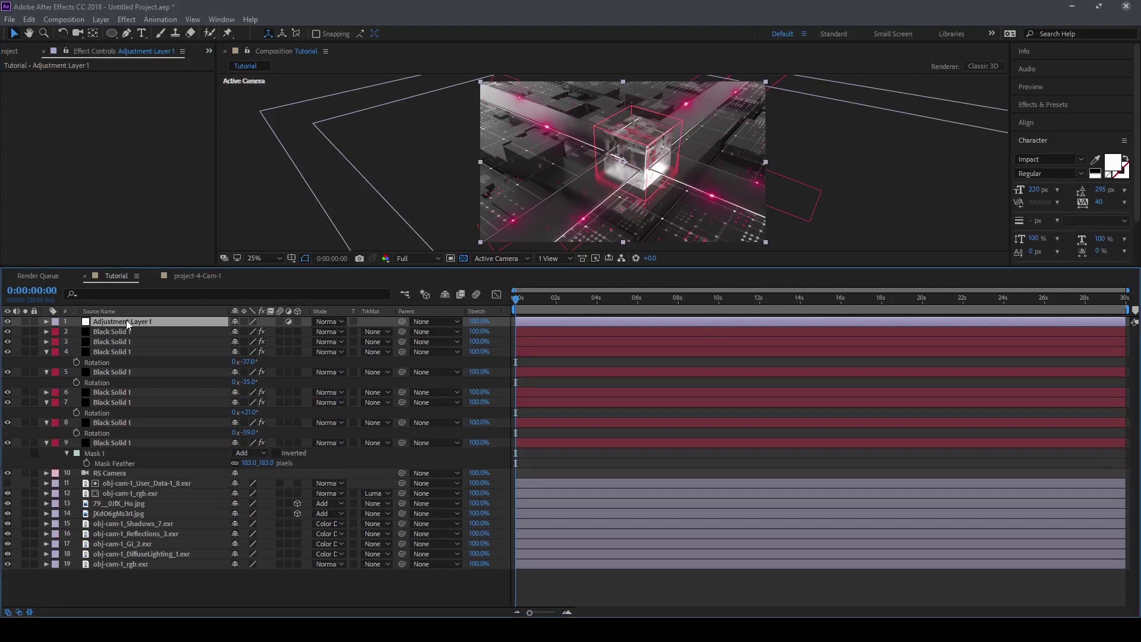
pyautogui.press('Delete')
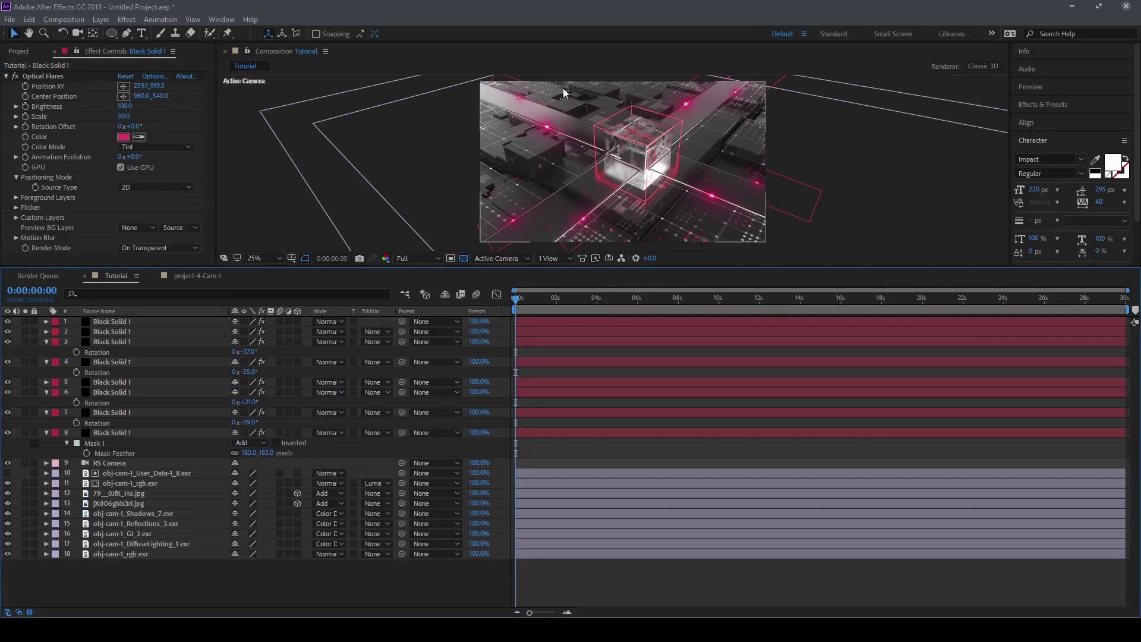
# - Add a new comp-sized black solid, 1920 by 1080 px, above all the flare layers
pyautogui.rightClick(278, 595)
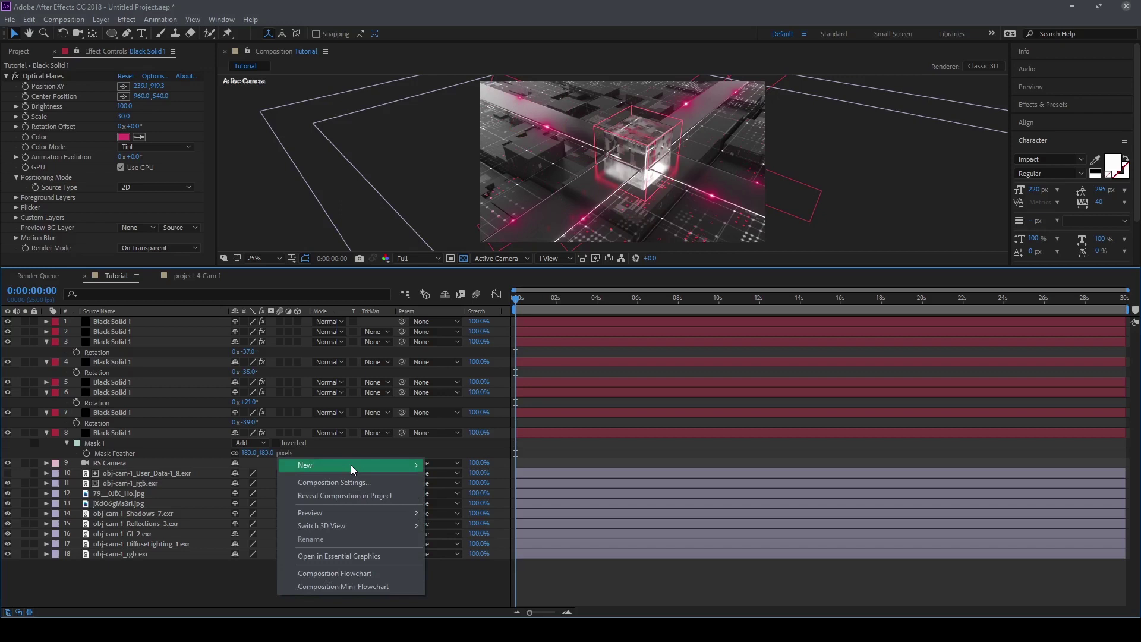
pyautogui.moveTo(350, 465)
pyautogui.click(473, 497)
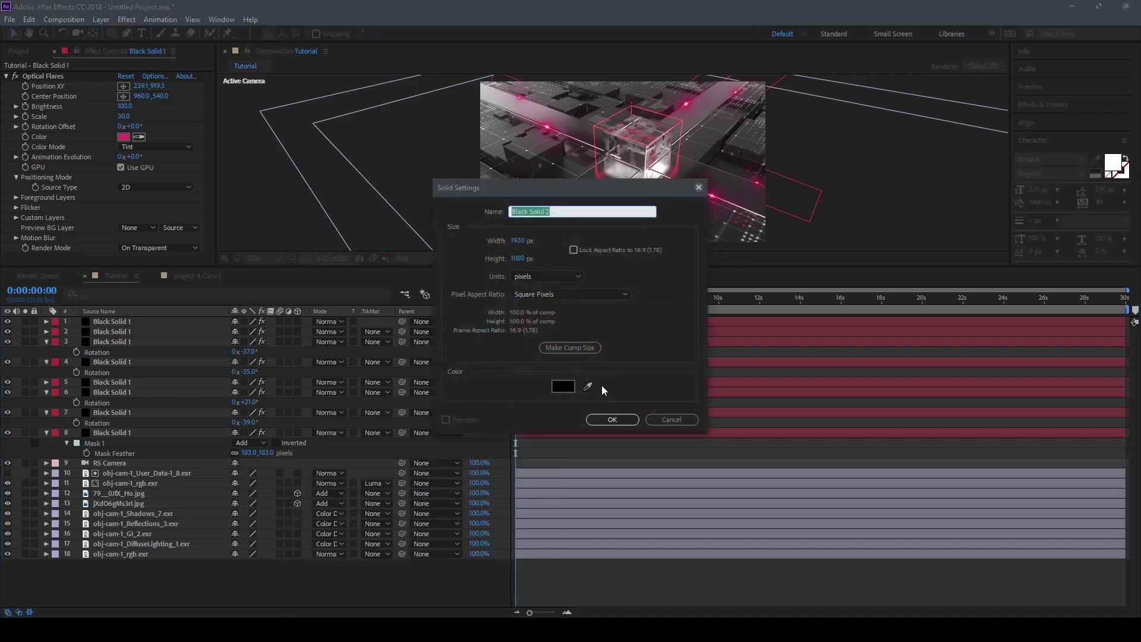
pyautogui.click(612, 420)
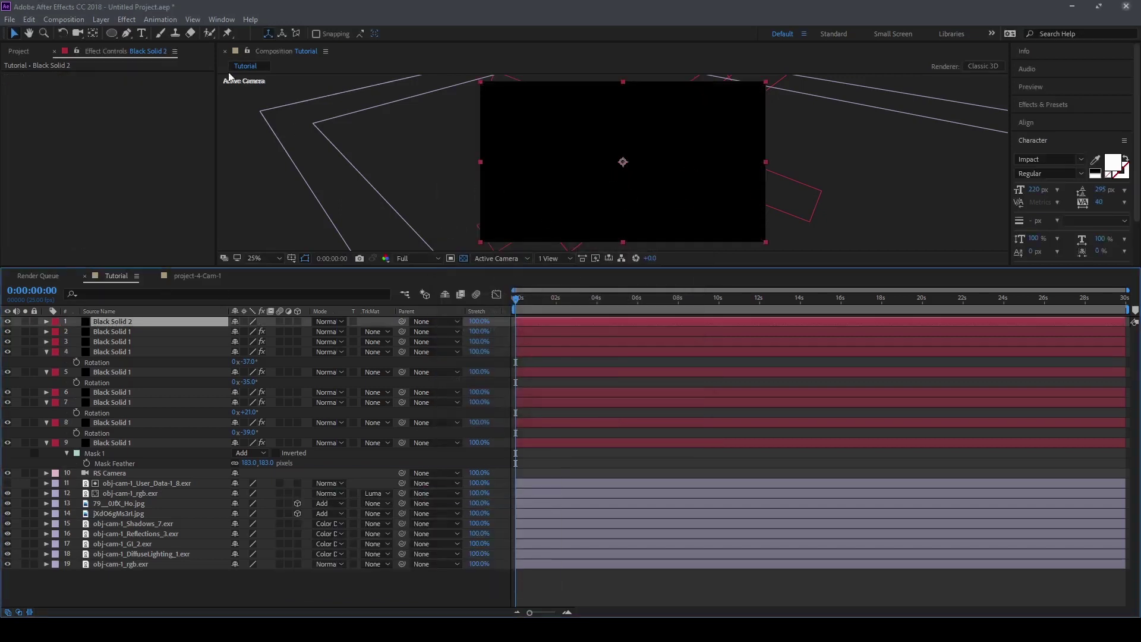
# - Draw a circular mask on the black solid, centred and about as wide as the frame, and set its mode to Subtract
pyautogui.click(112, 33)
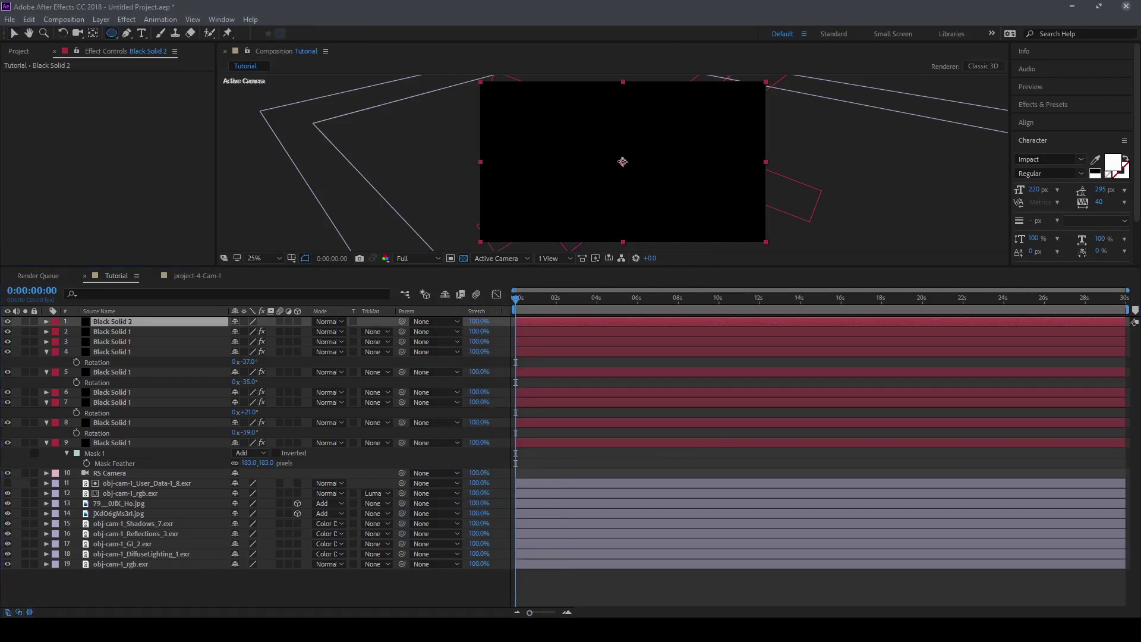
pyautogui.moveTo(624, 162); pyautogui.dragTo(722, 306)
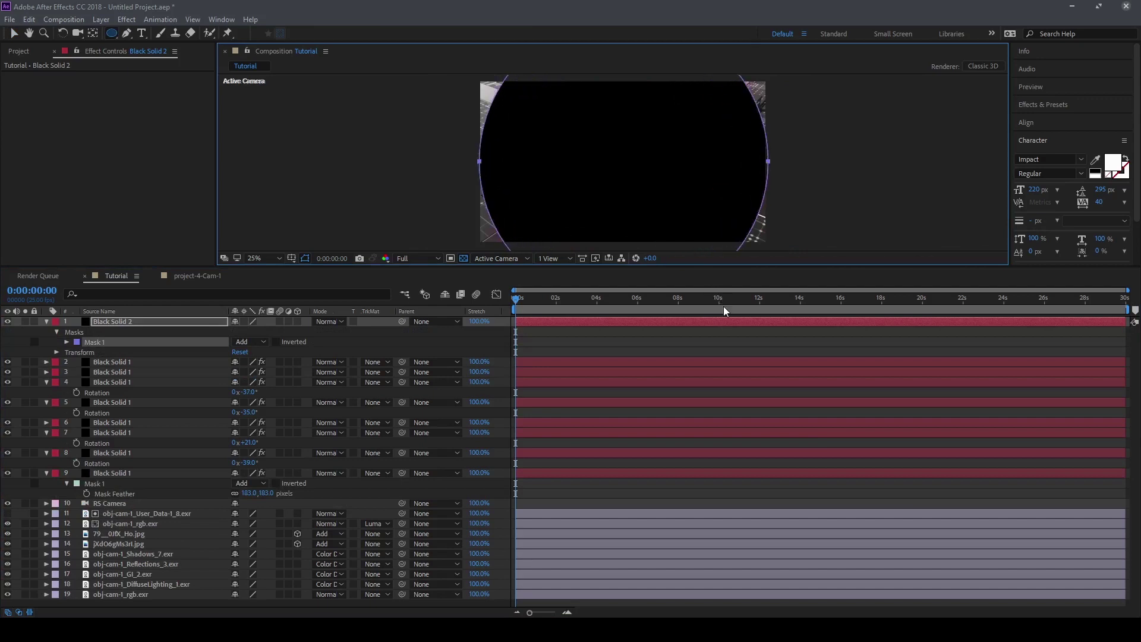
pyautogui.click(257, 344)
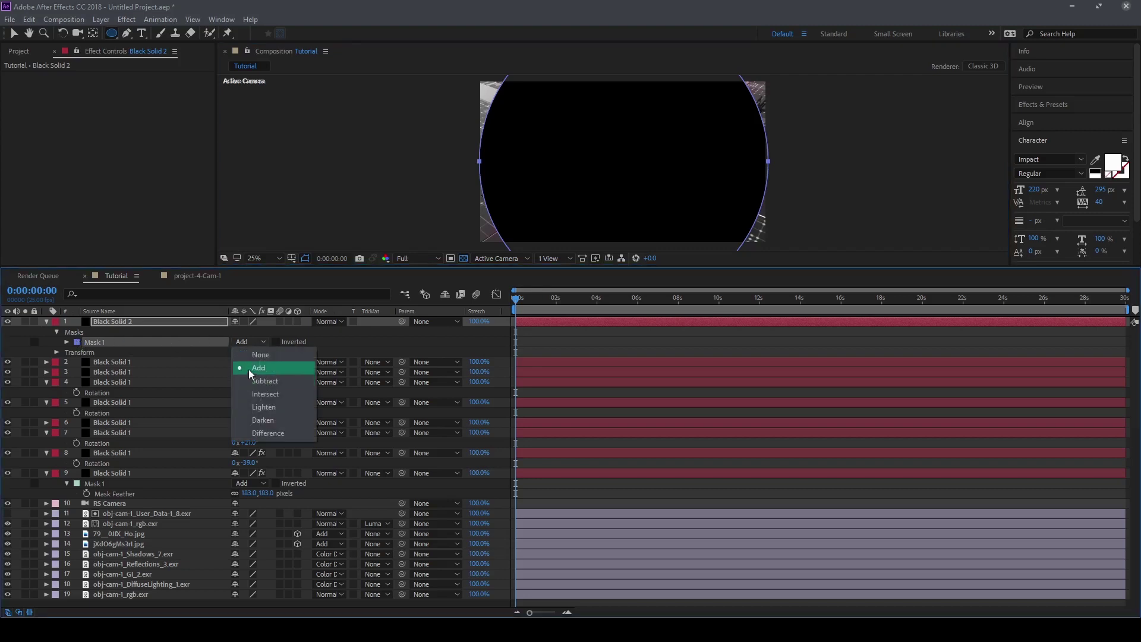
pyautogui.click(264, 380)
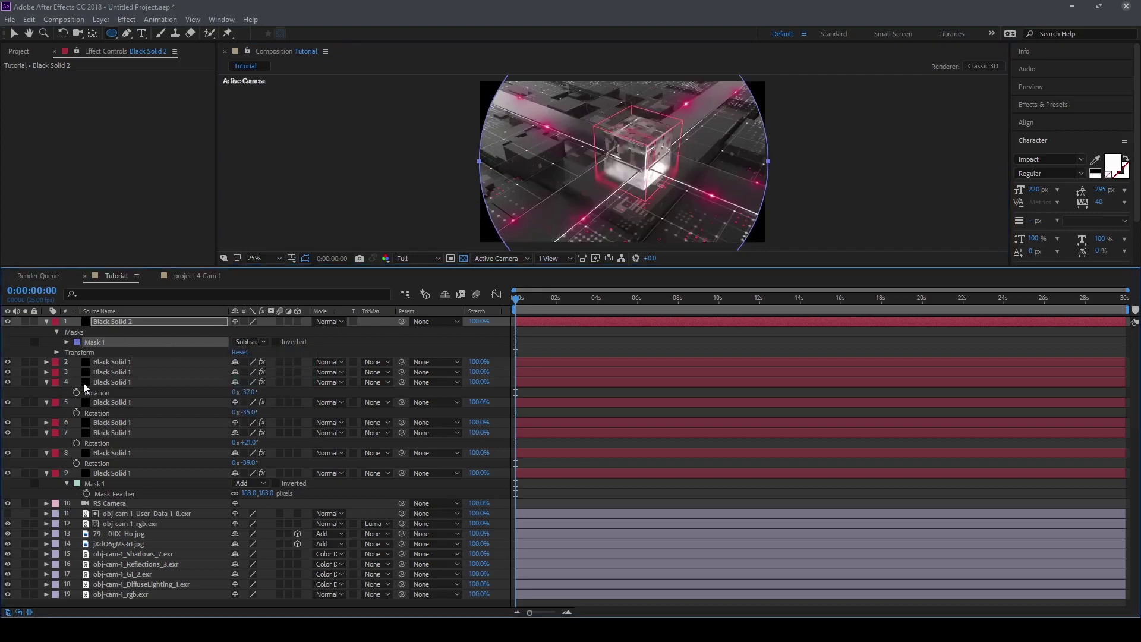
# - Set the circular mask's feather to 439 pixels to soften it into a vignette
pyautogui.press('f')
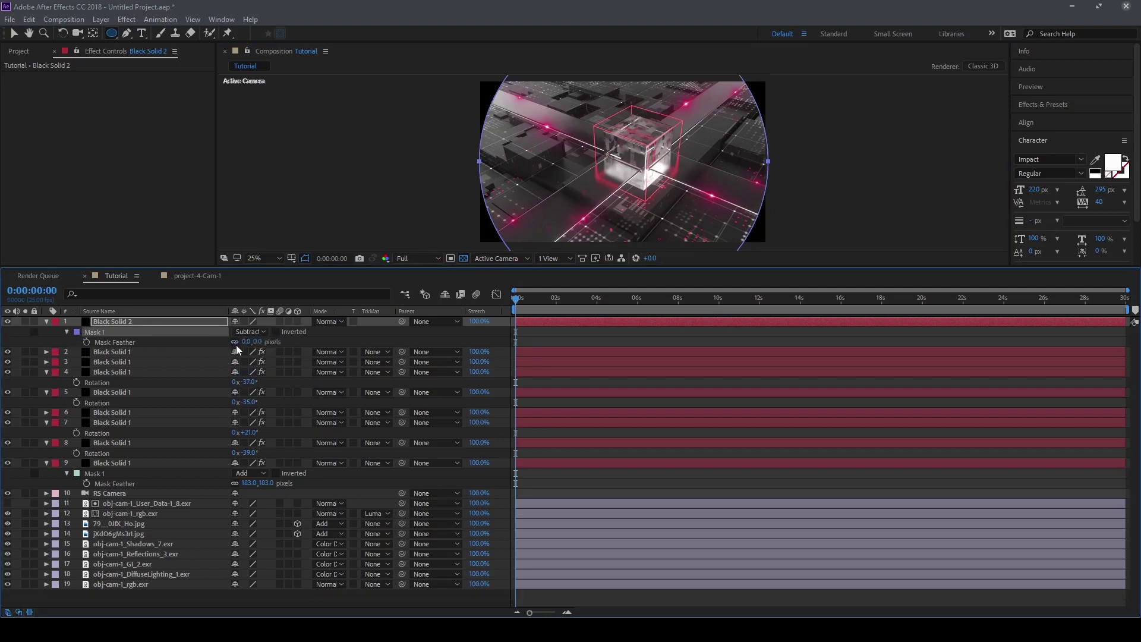
pyautogui.moveTo(245, 341); pyautogui.dragTo(480, 338)
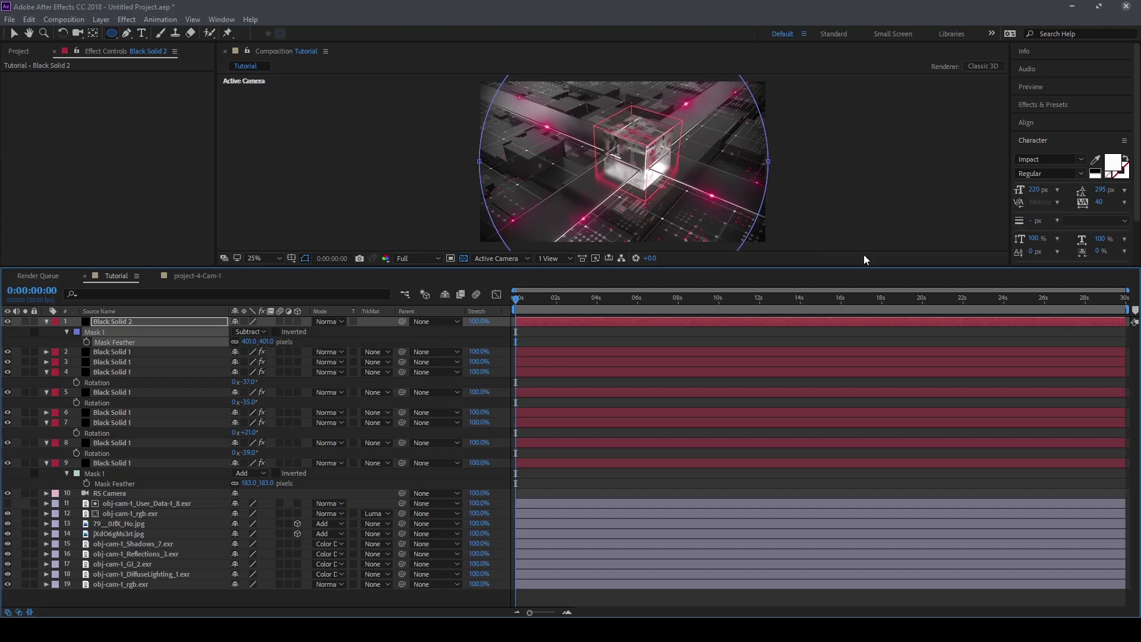
pyautogui.moveTo(808, 268); pyautogui.dragTo(838, 398)
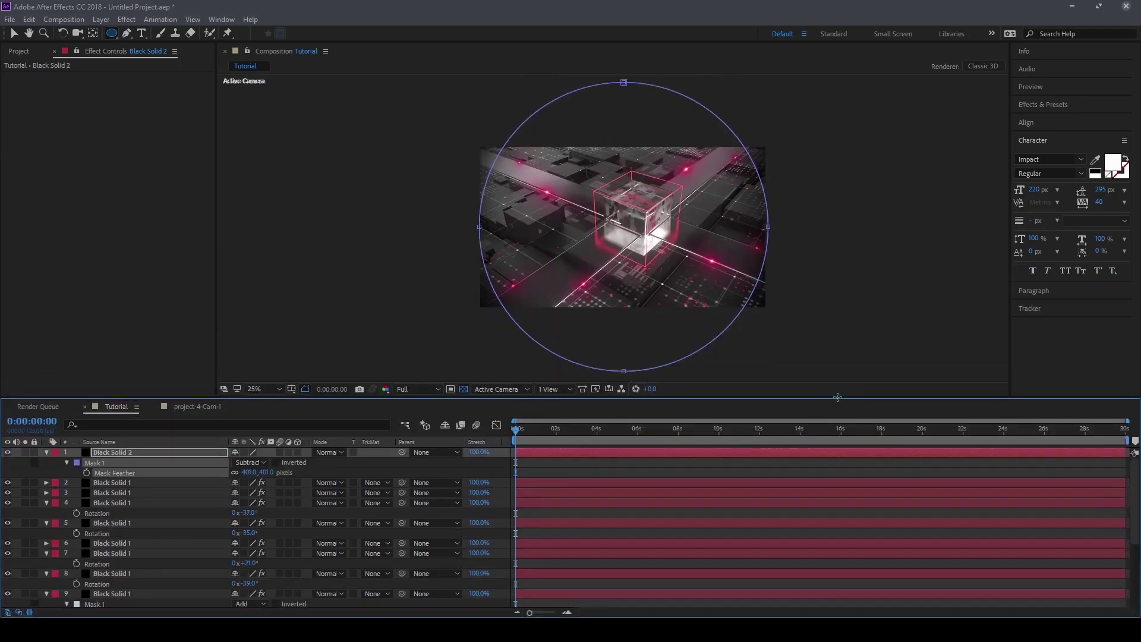
pyautogui.press('.')
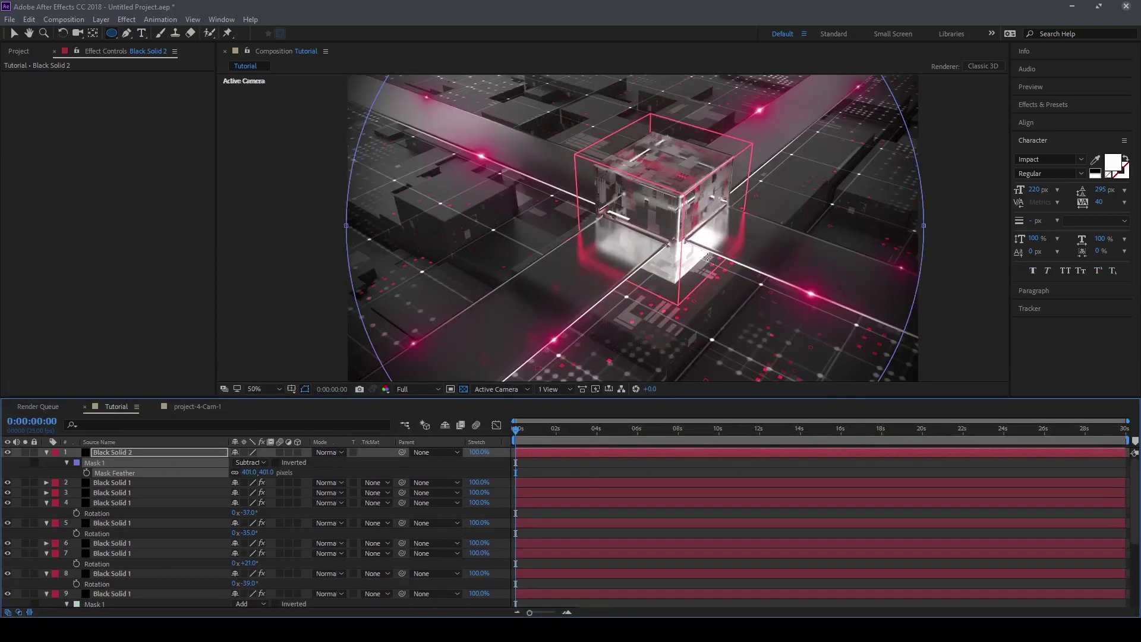
pyautogui.press(',')
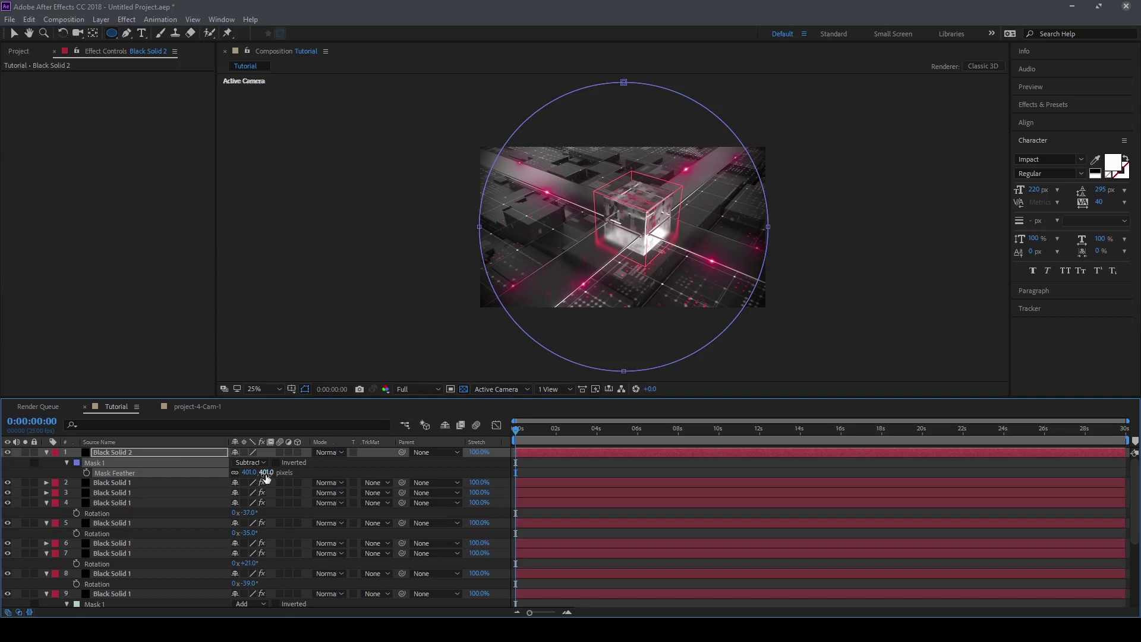
pyautogui.moveTo(267, 472); pyautogui.dragTo(282, 473)
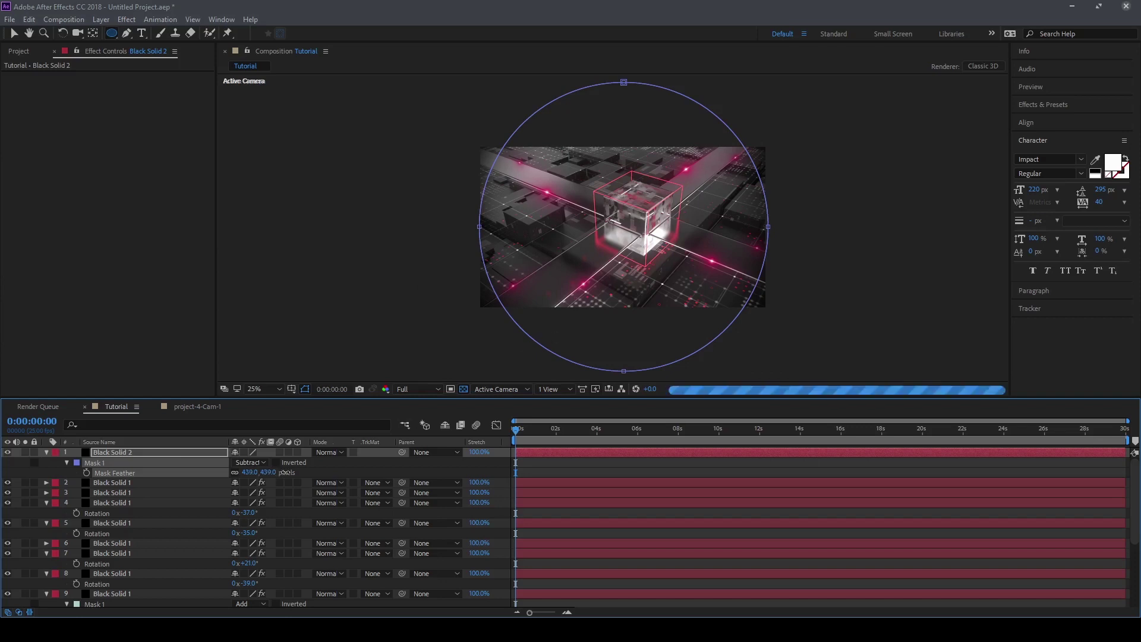
# - Scale the vignette mask up slightly from its centre so it extends just past the frame's sides
pyautogui.press('v')
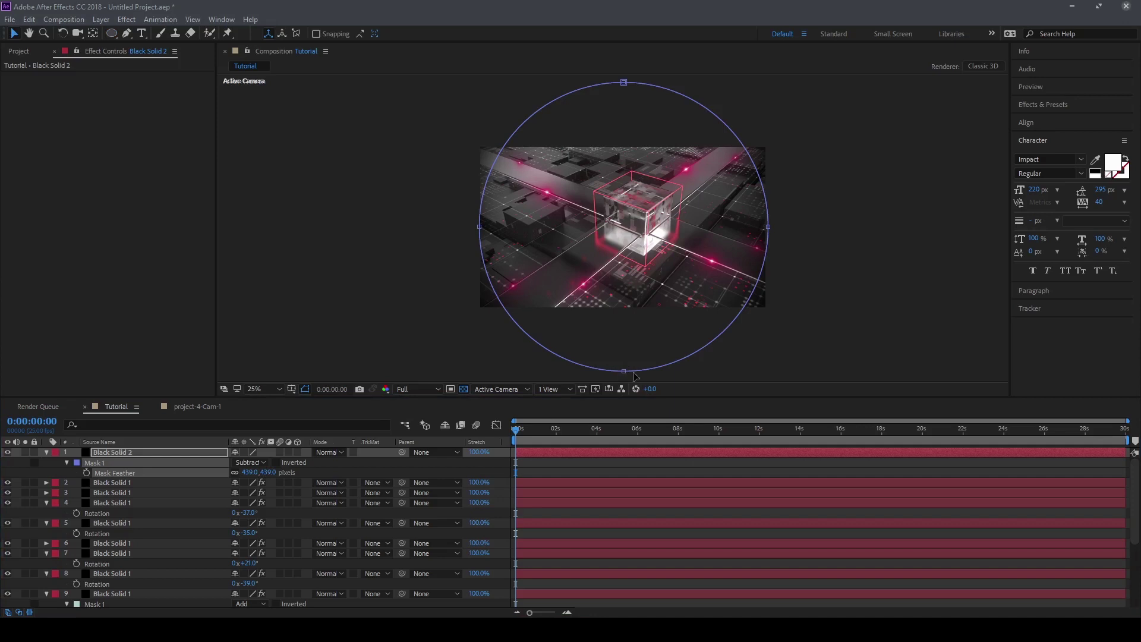
pyautogui.doubleClick(651, 371)
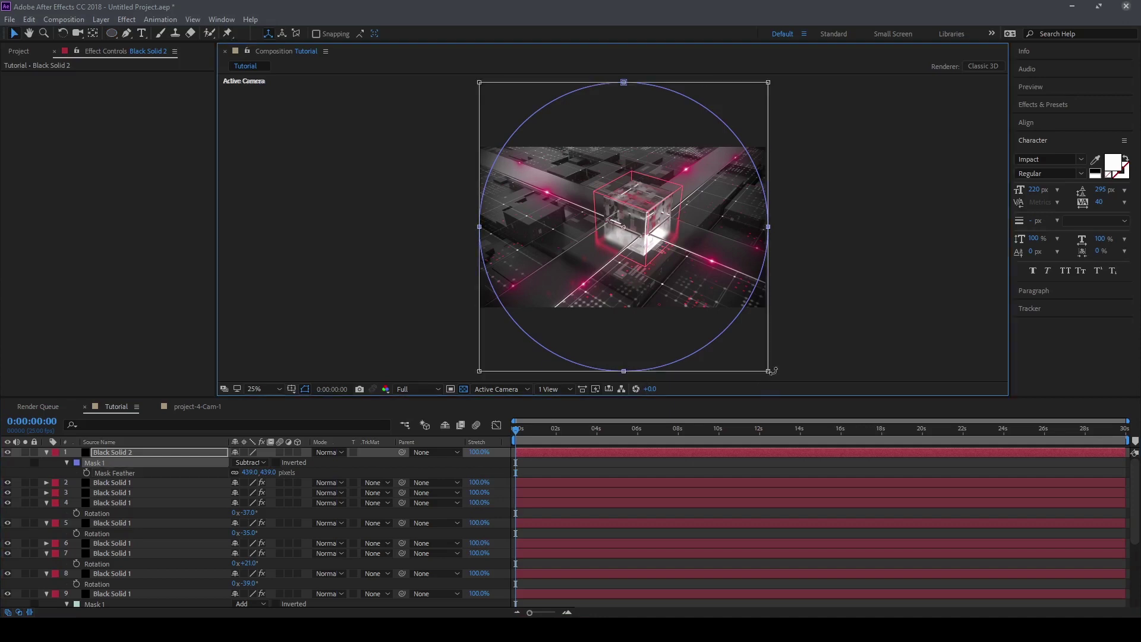
pyautogui.moveTo(768, 371); pyautogui.dragTo(777, 380)
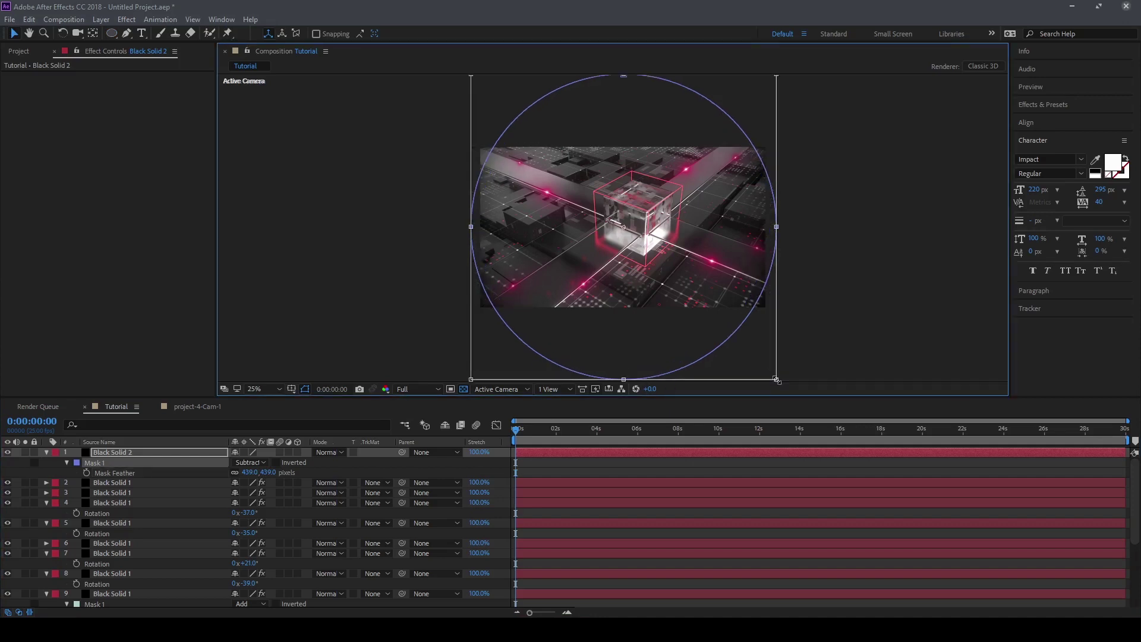
pyautogui.click(651, 465)
# - Move the RS Camera layer to the top of the layer stack
pyautogui.scroll(-5, 122, 494)
pyautogui.scroll(3, 122, 491)
pyautogui.scroll(-3, 123, 491)
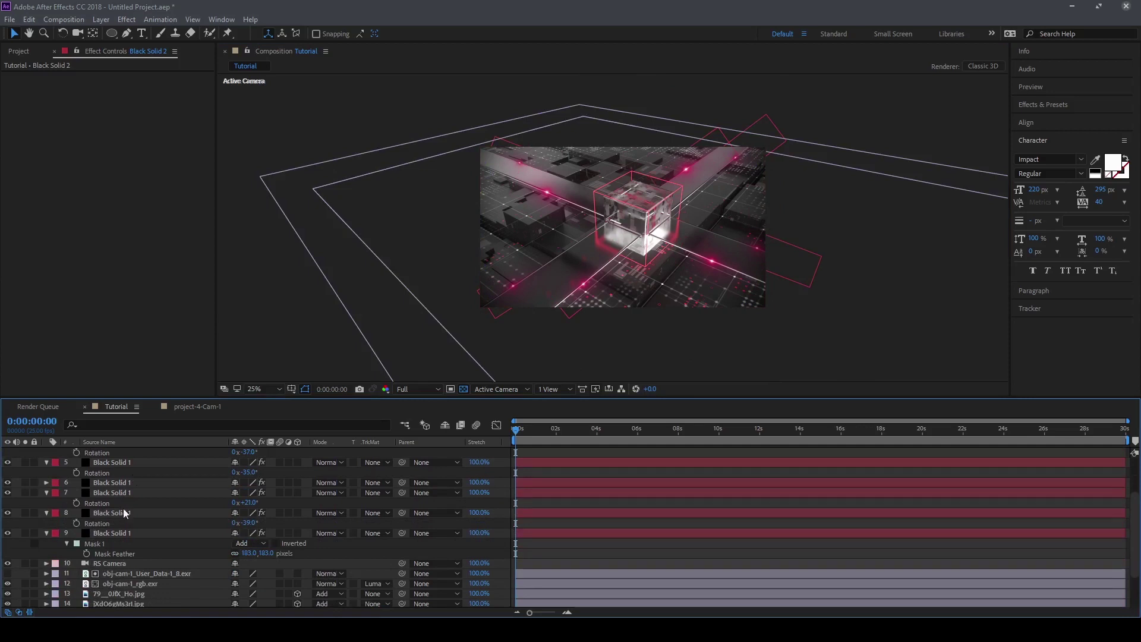
pyautogui.click(116, 569)
pyautogui.click(122, 562)
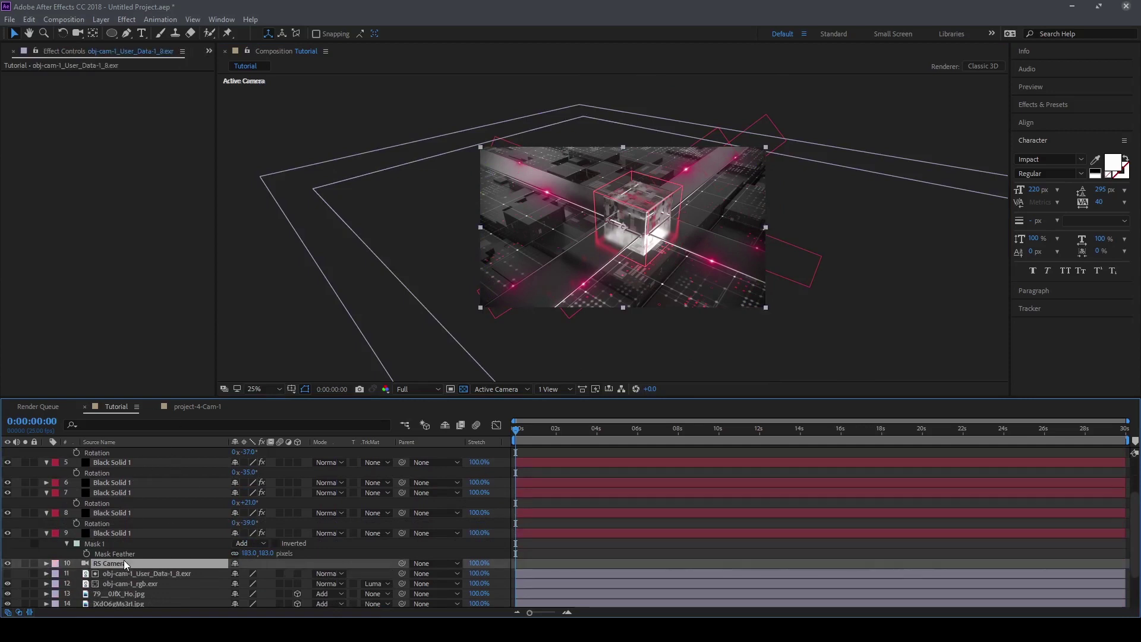
pyautogui.moveTo(115, 564); pyautogui.dragTo(129, 452)
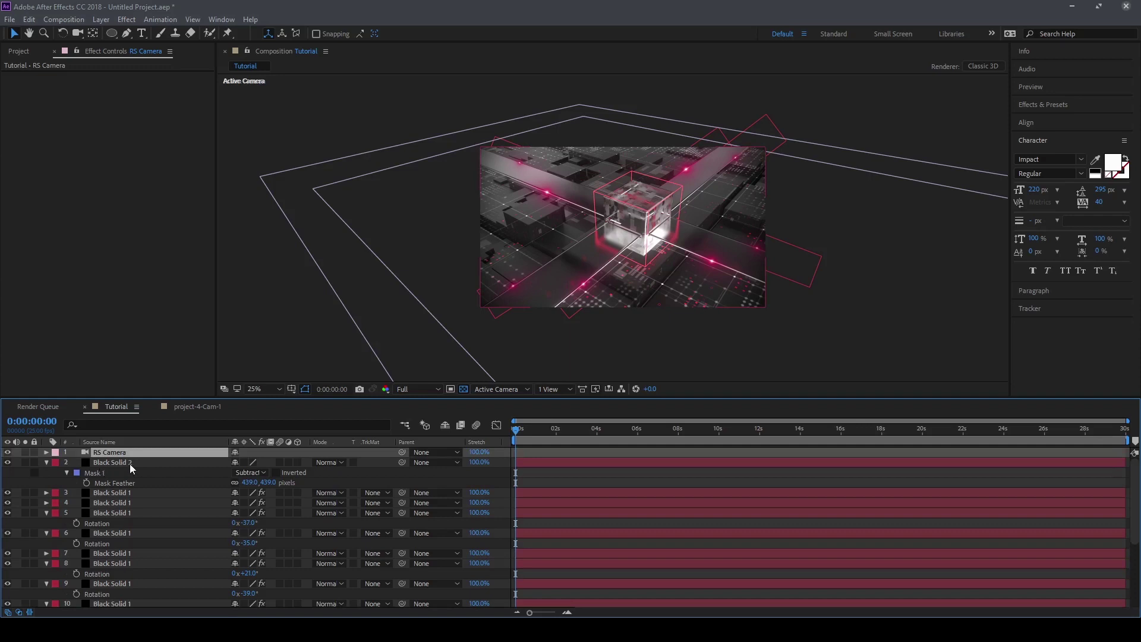
# - Add a new adjustment layer directly above the black vignette solid
pyautogui.click(130, 464)
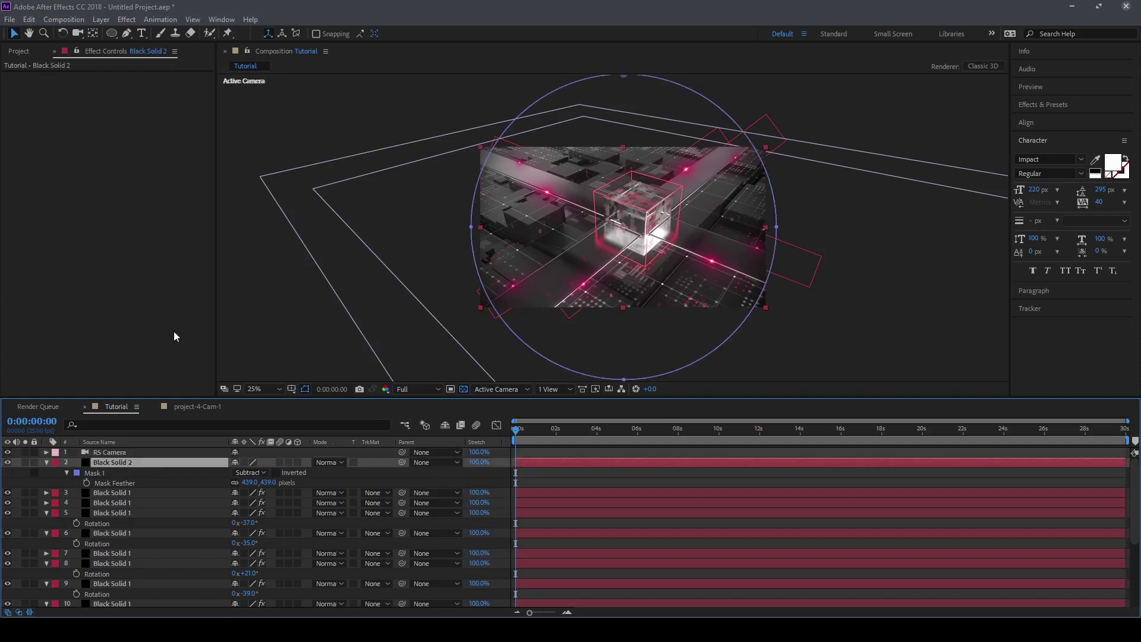
pyautogui.click(102, 22)
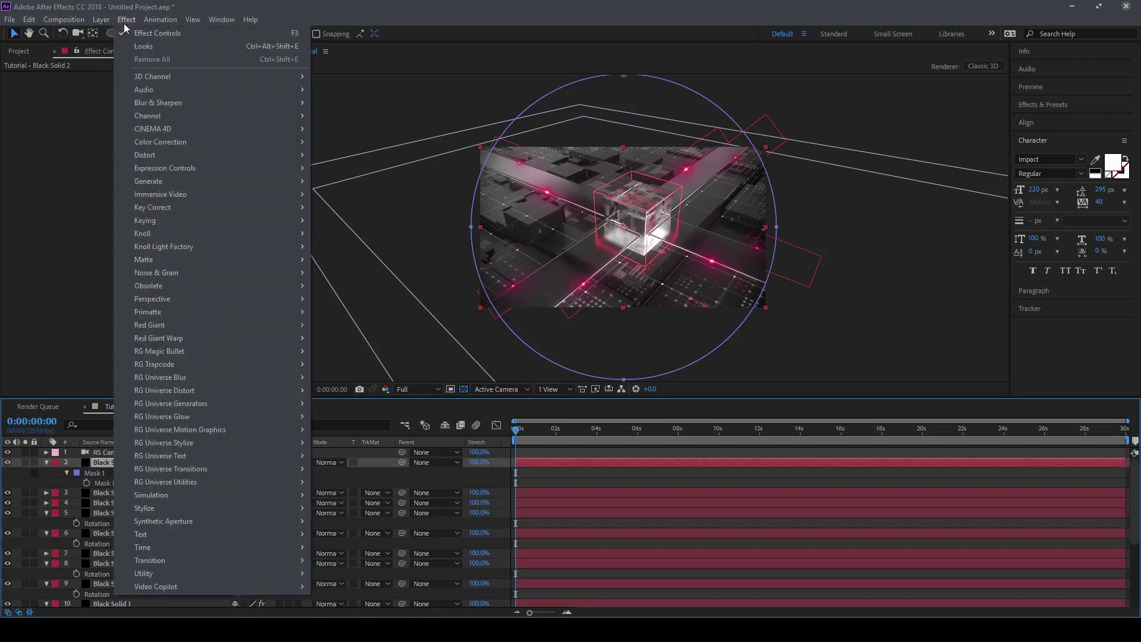
pyautogui.moveTo(106, 34)
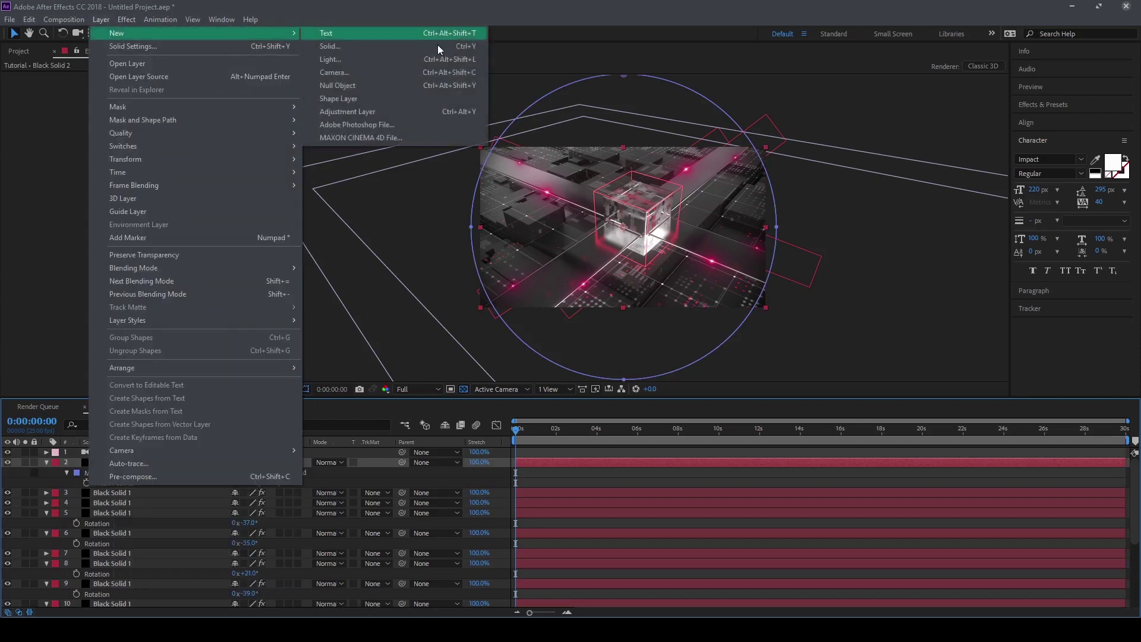
pyautogui.click(379, 113)
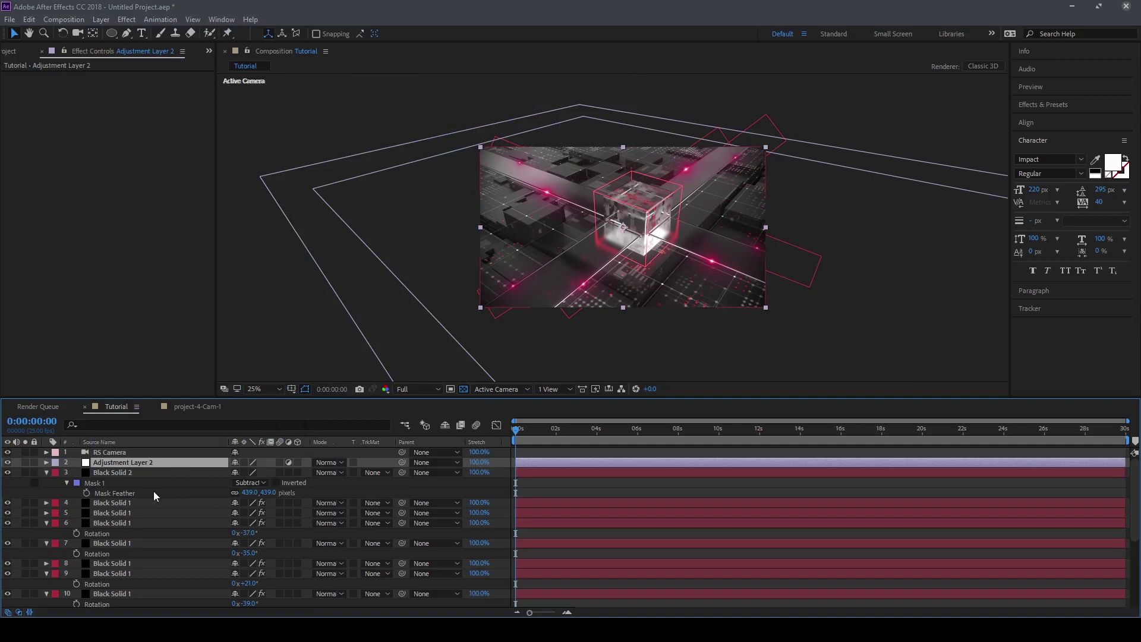
# - Apply Fast Blur (Legacy) to the adjustment layer, enable Repeat Edge Pixels and raise the blurriness until the image softens
pyautogui.hotkey('ctrl', 'space')
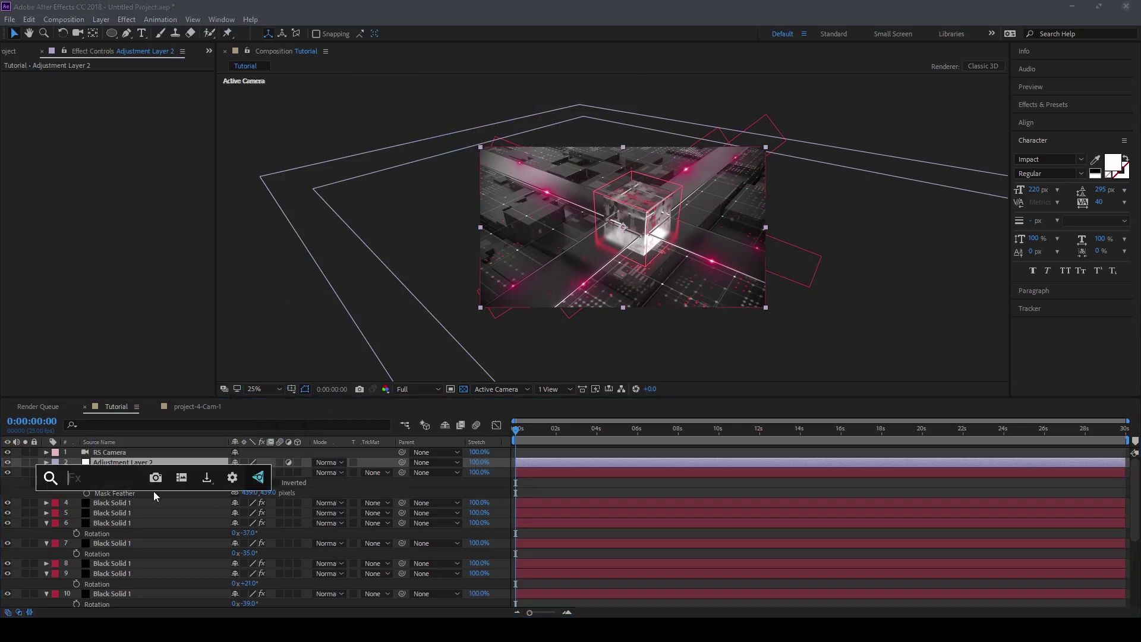
pyautogui.write('fas')
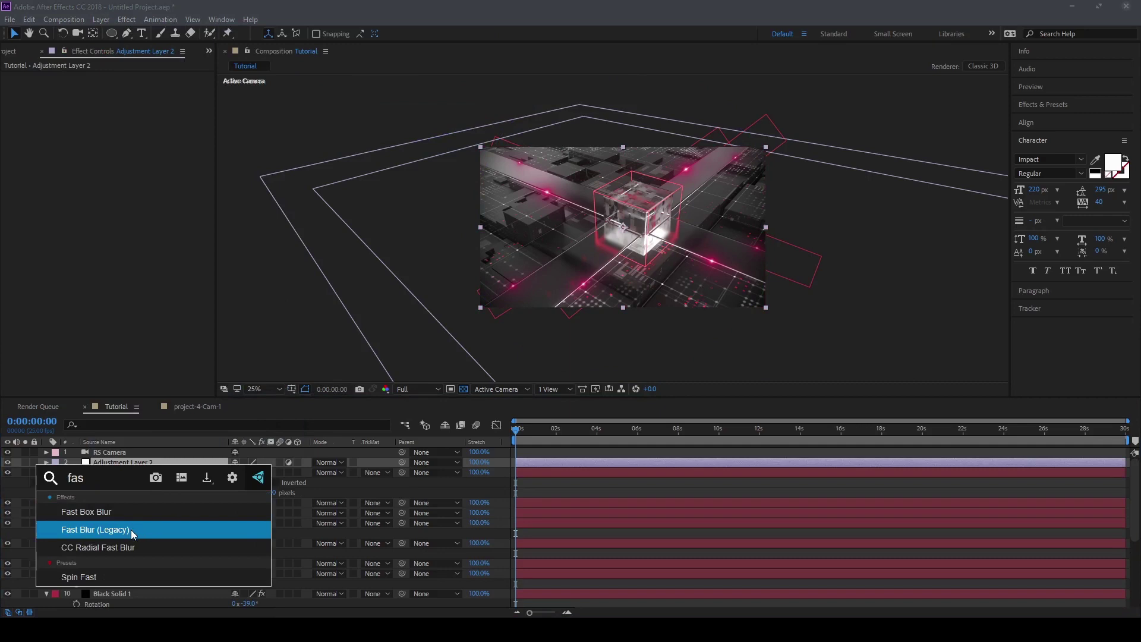
pyautogui.click(131, 529)
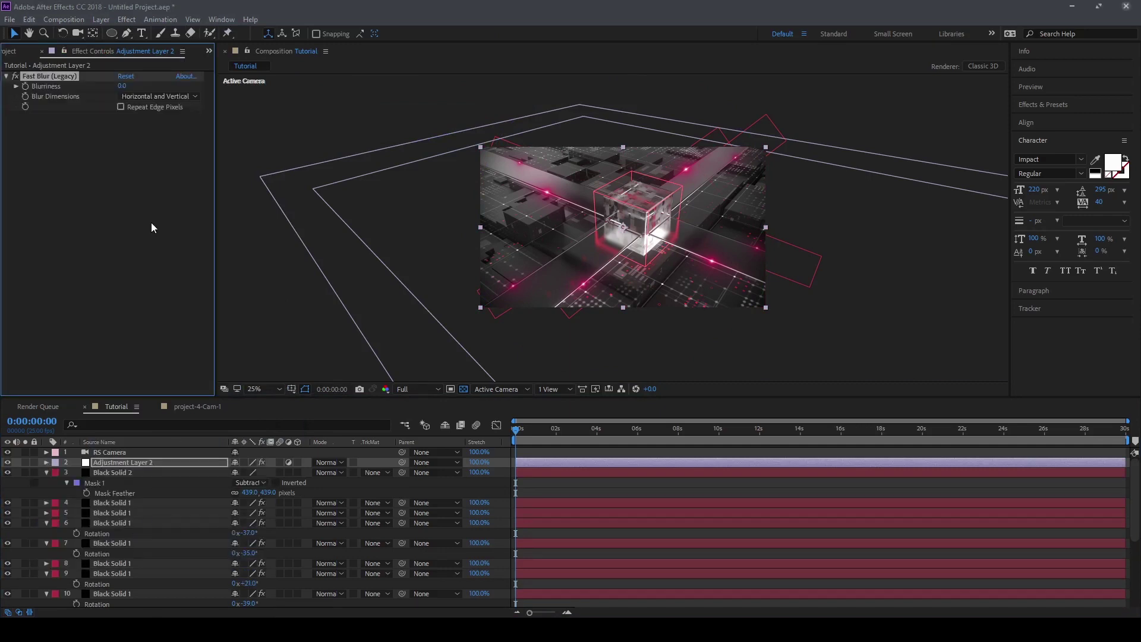
pyautogui.click(139, 108)
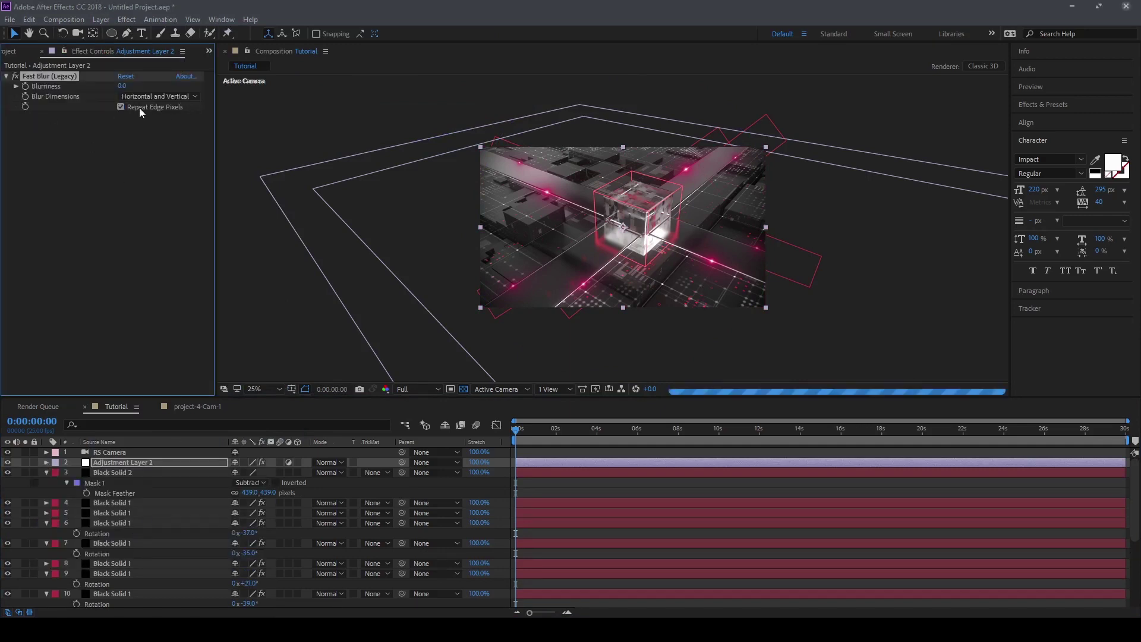
pyautogui.moveTo(127, 85); pyautogui.dragTo(126, 85)
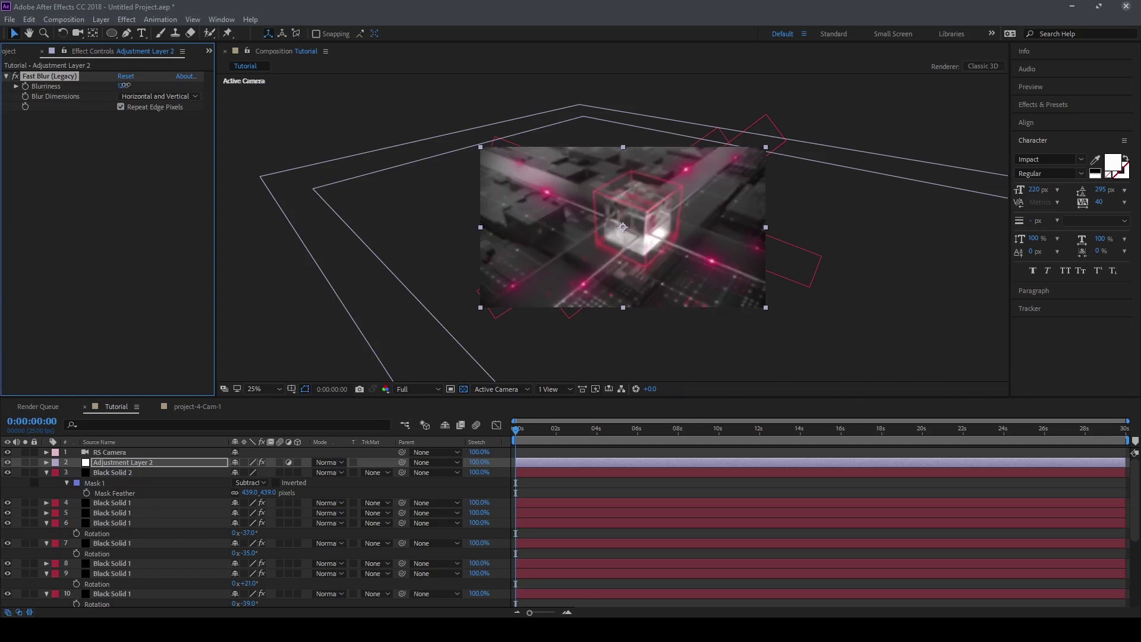
# - Set the Fast Blur's blurriness to 15 on the adjustment layer
pyautogui.click(125, 87)
pyautogui.write('15')
pyautogui.press('Return')
# - Copy the vignette solid's mask onto the blur adjustment layer and scale it down from its centre so its sides sit inside the frame
pyautogui.click(97, 486)
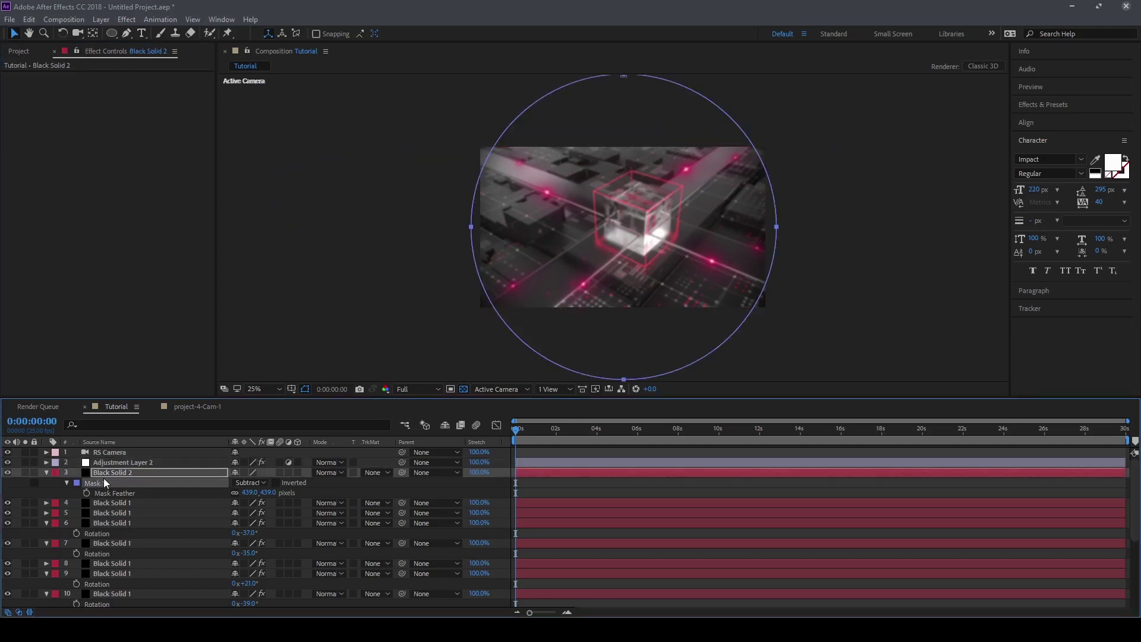
pyautogui.click(109, 462)
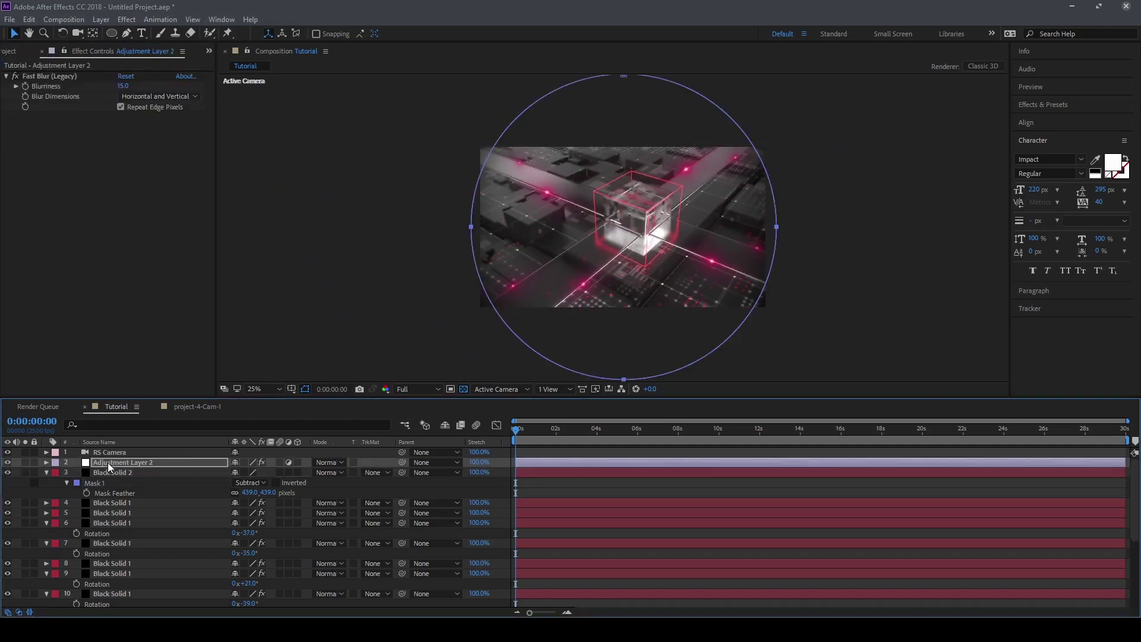
pyautogui.scroll(1, 784, 262)
pyautogui.scroll(-1, 789, 230)
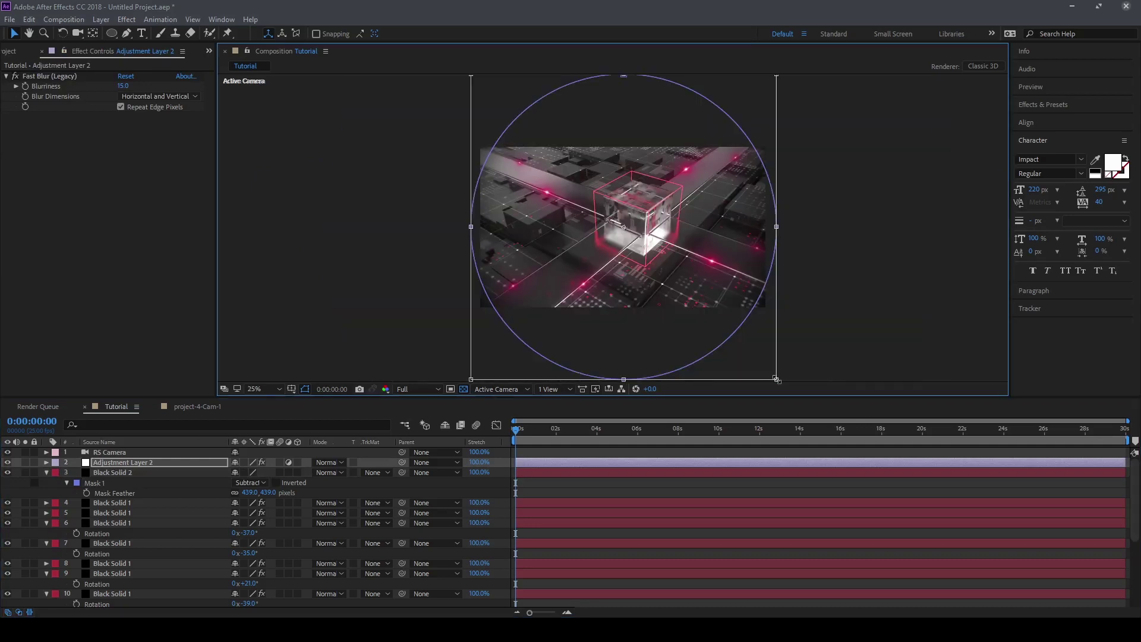
pyautogui.moveTo(777, 379); pyautogui.dragTo(756, 354)
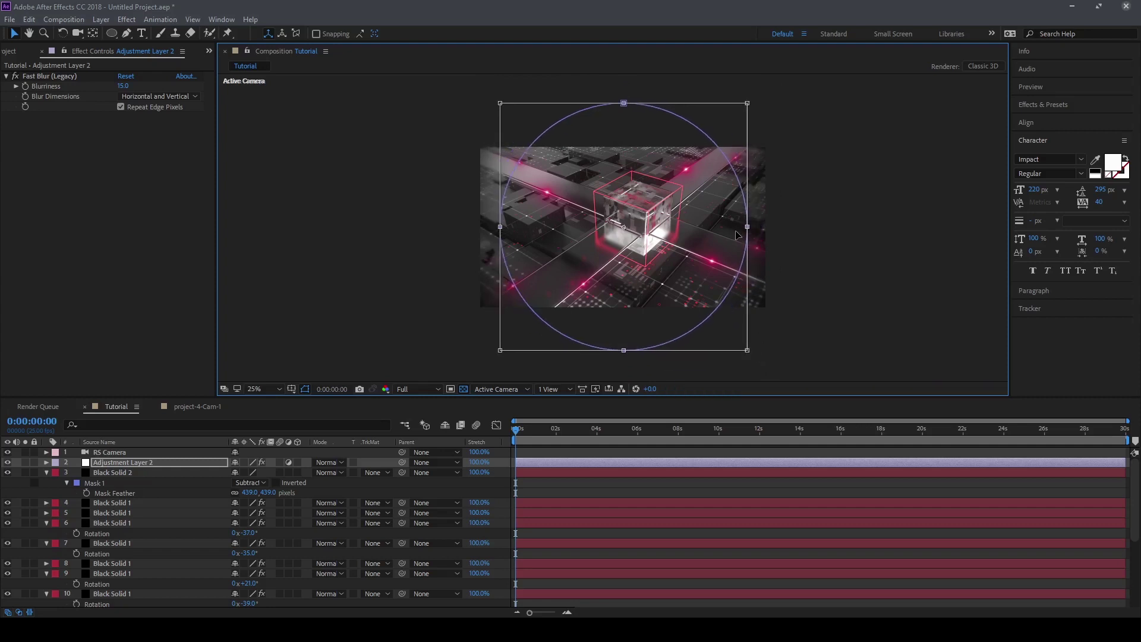
# - Add another adjustment layer directly above the masked blur adjustment layer
pyautogui.press('.')
pyautogui.press('.')
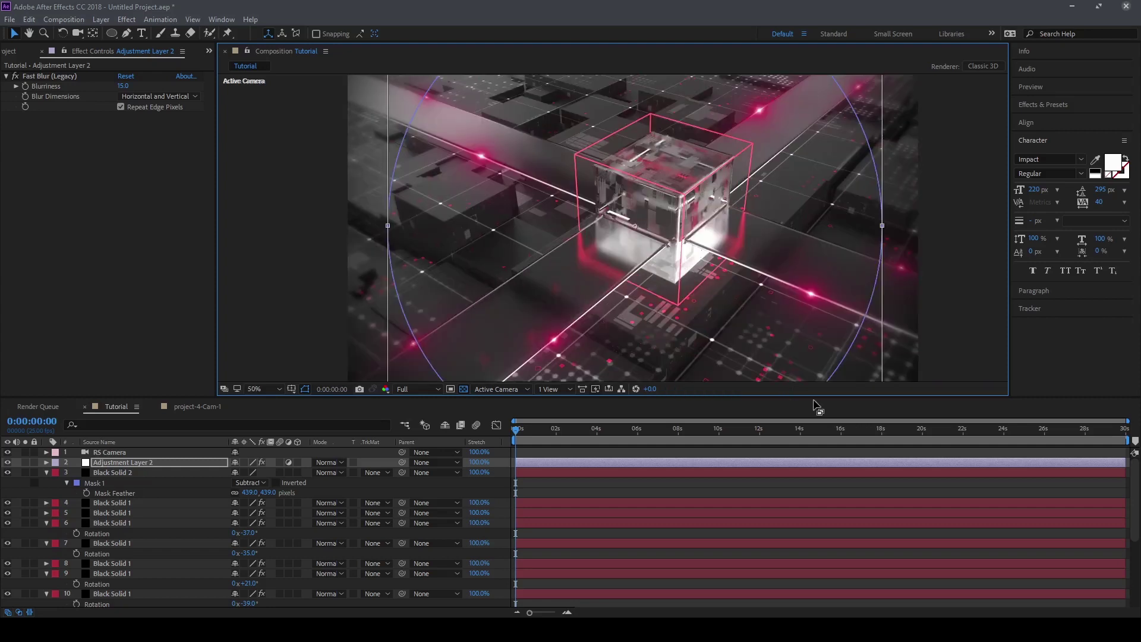
pyautogui.moveTo(818, 397); pyautogui.dragTo(808, 460)
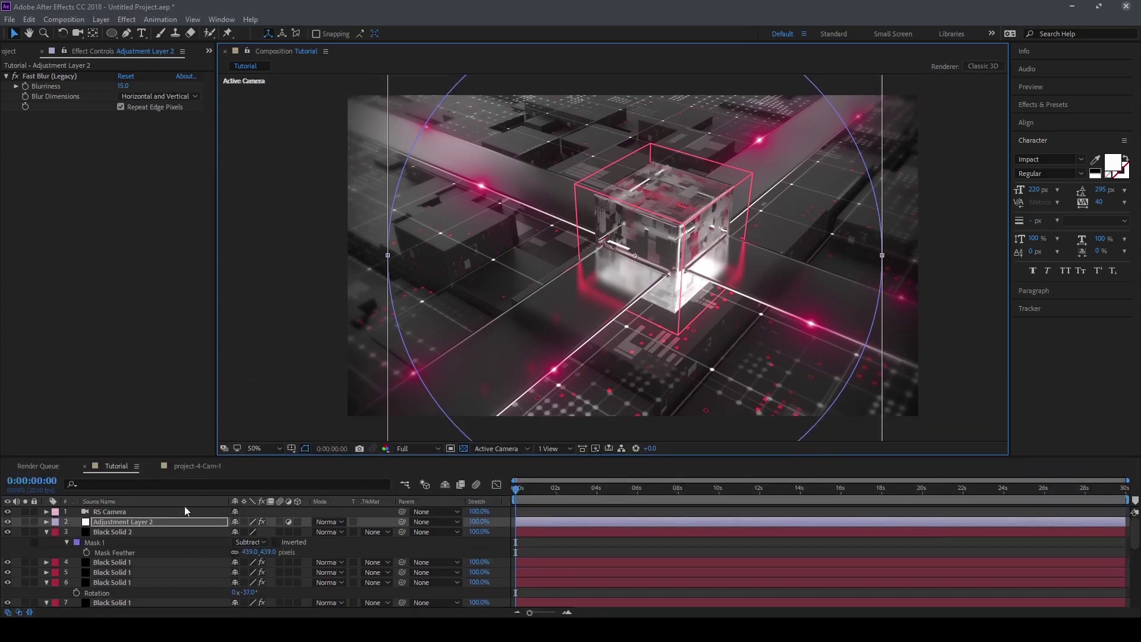
pyautogui.click(125, 19)
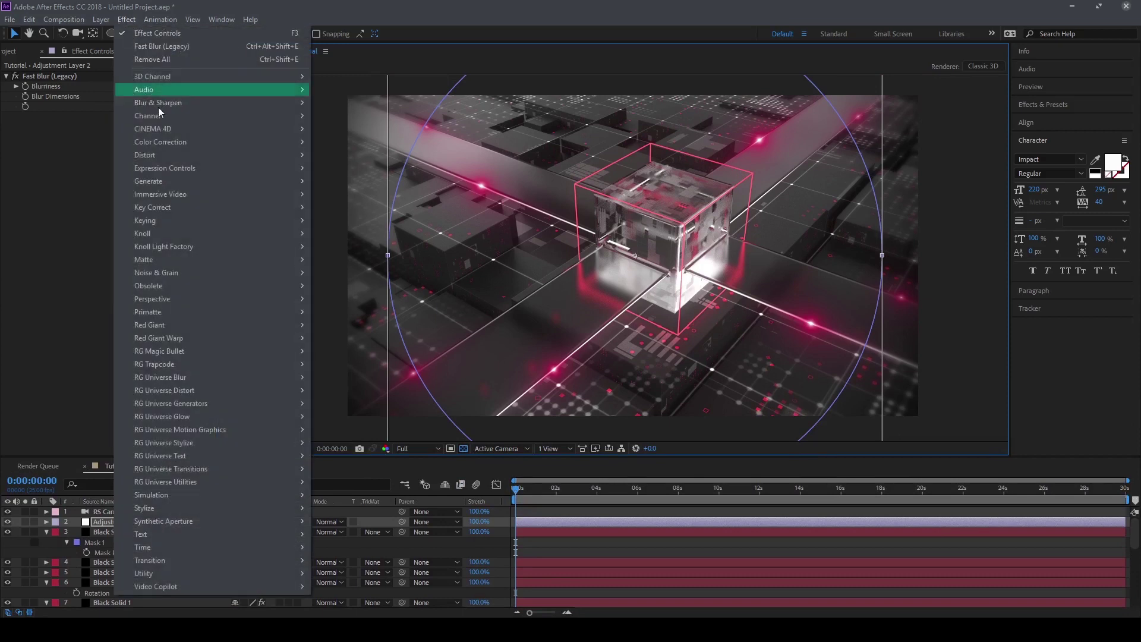
pyautogui.moveTo(101, 19)
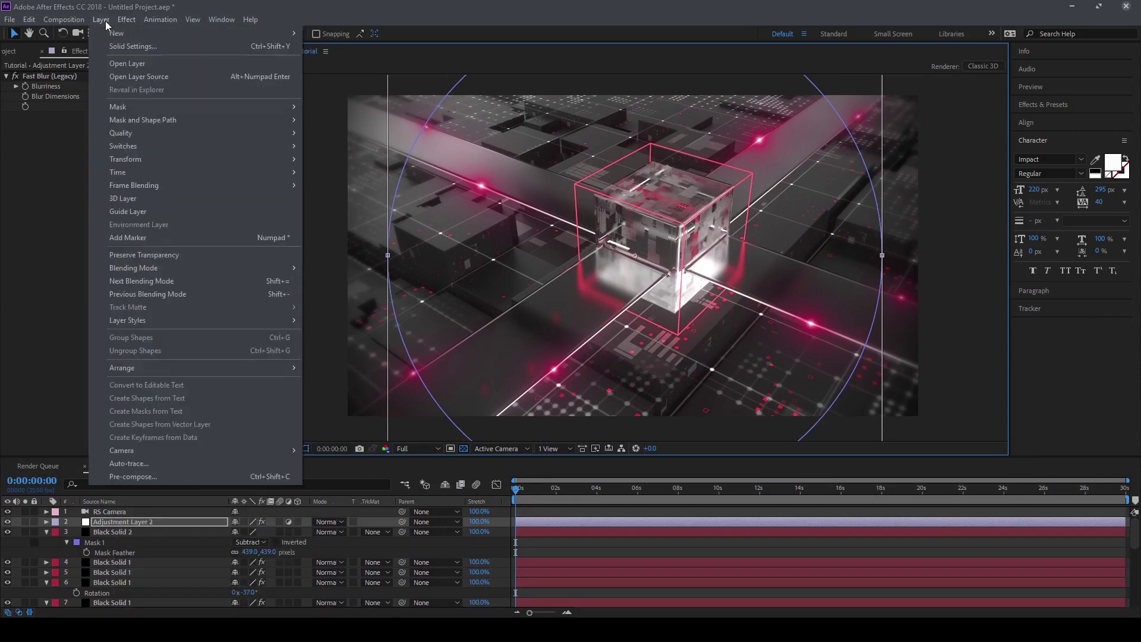
pyautogui.click(391, 112)
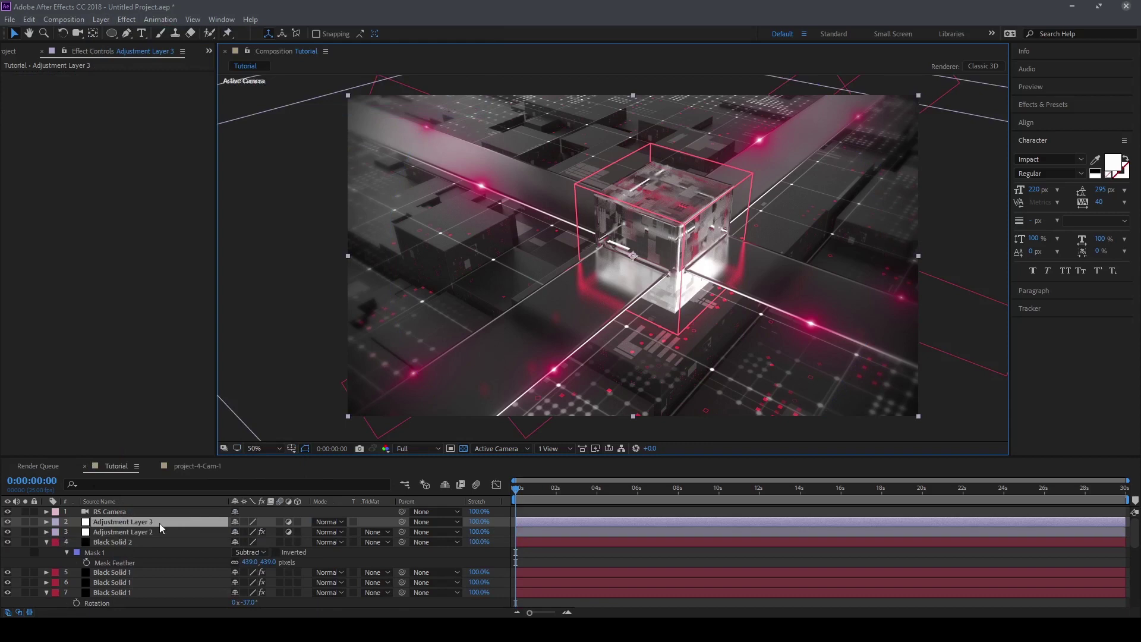
# - Apply the Curves effect to the new adjustment layer
pyautogui.hotkey('ctrl', 'space')
pyautogui.write('cu')
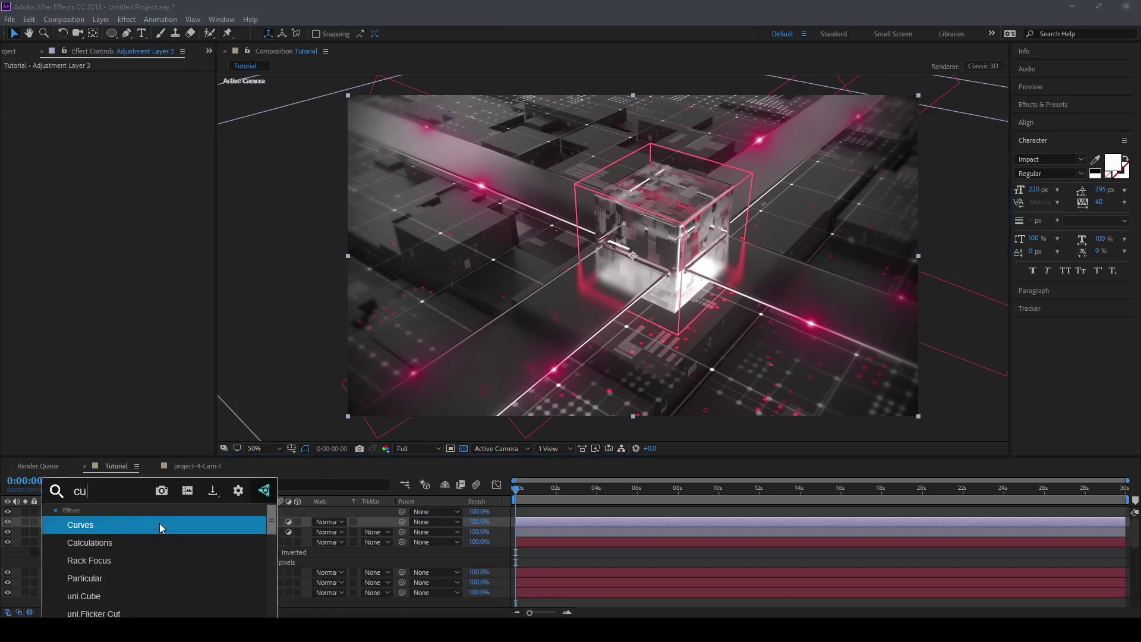
pyautogui.write('rv')
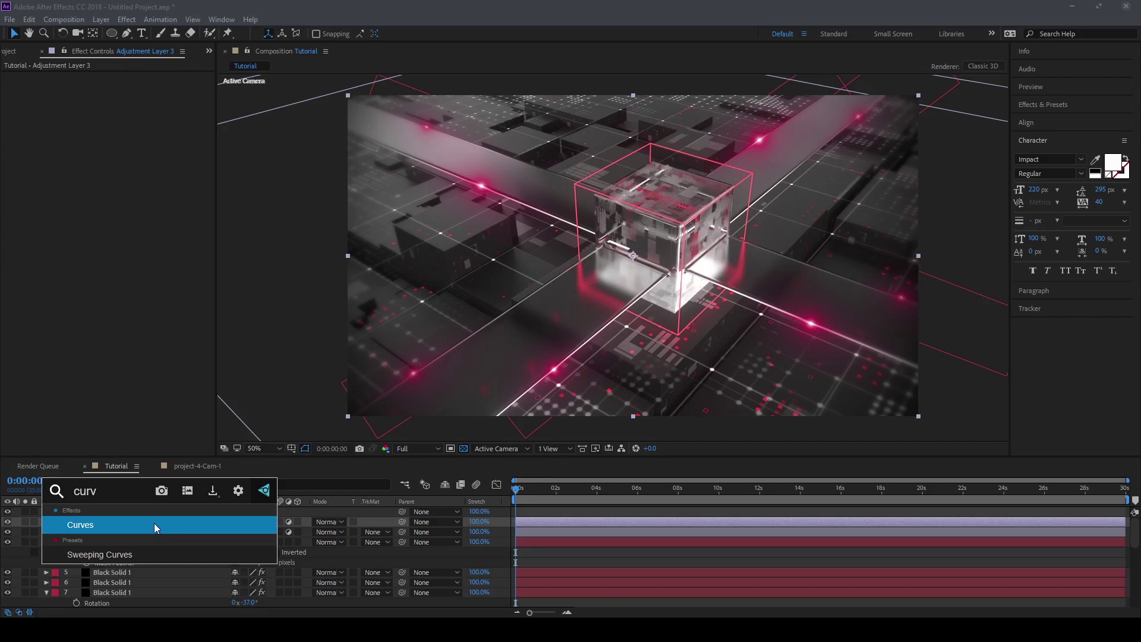
pyautogui.click(155, 525)
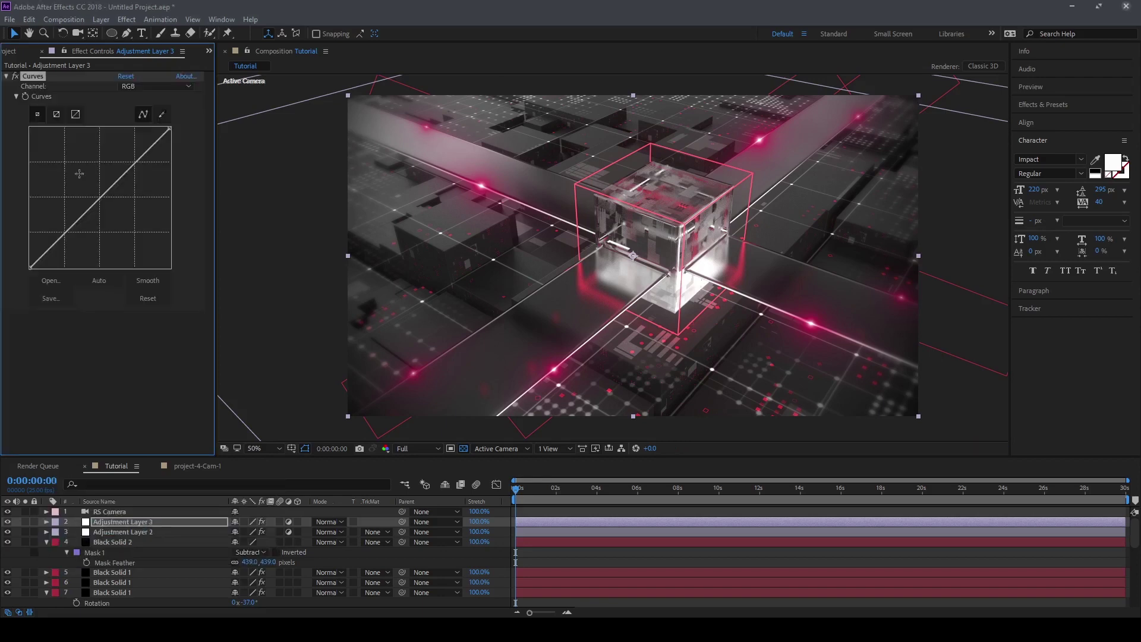
# - Raise the middle of the Blue channel curve slightly to give the image a cool blue tint
pyautogui.click(149, 87)
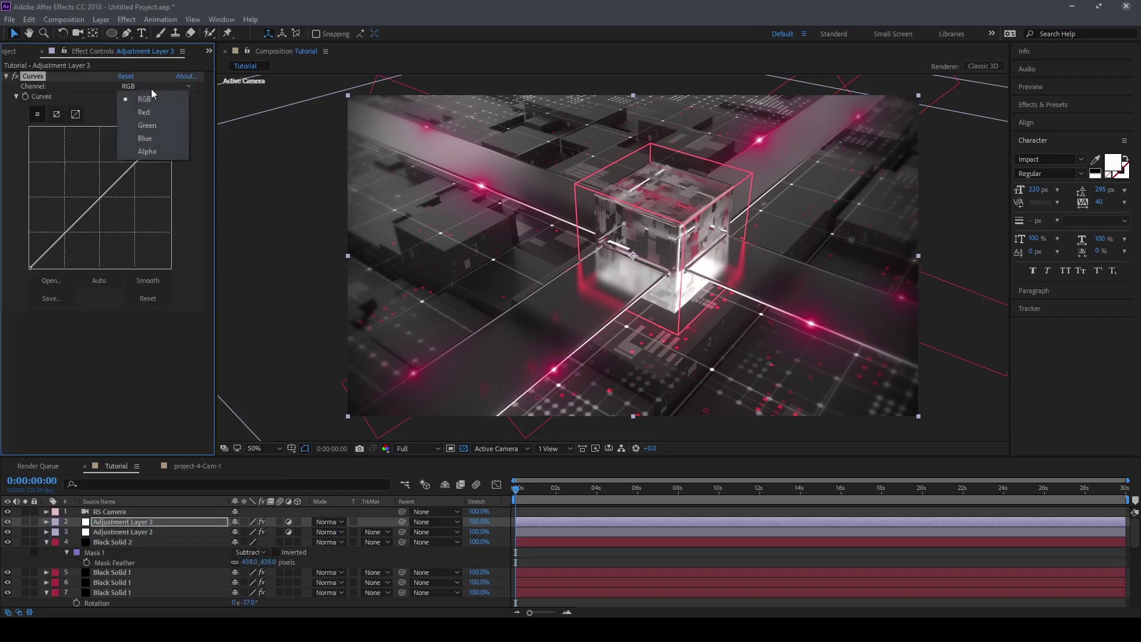
pyautogui.click(162, 139)
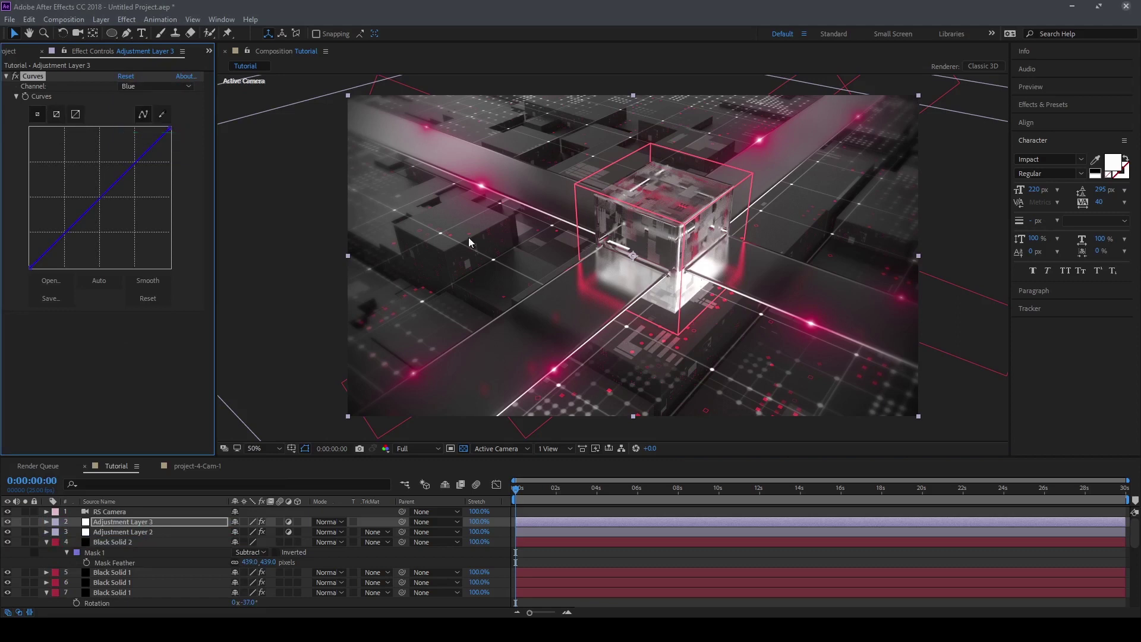
pyautogui.moveTo(101, 199); pyautogui.dragTo(101, 186)
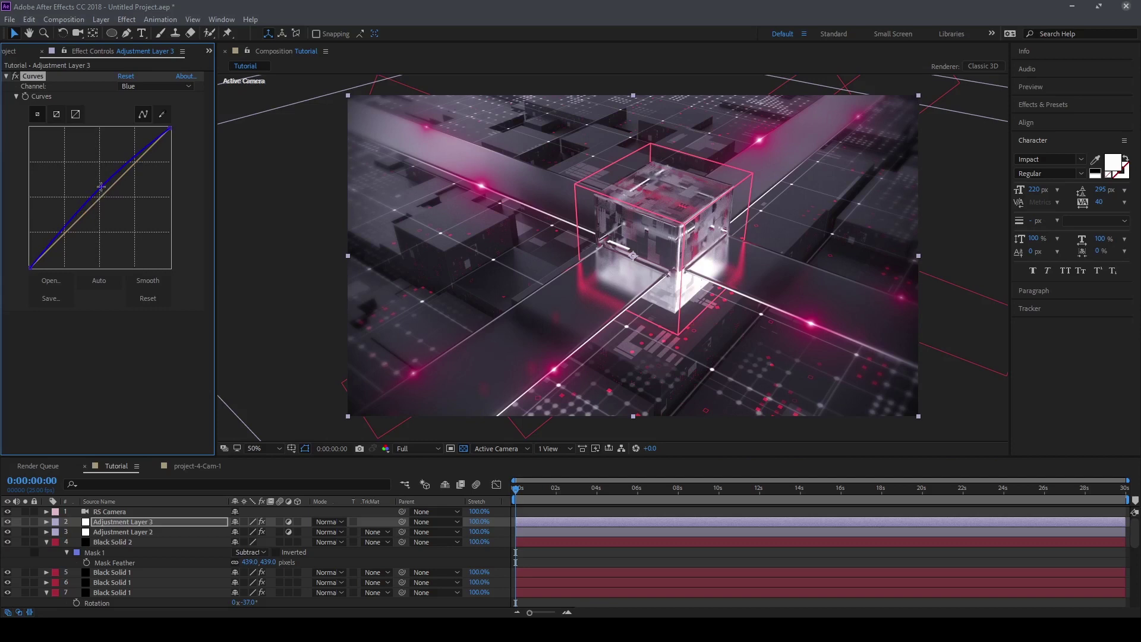
pyautogui.press(',')
pyautogui.press(',')
pyautogui.press('.')
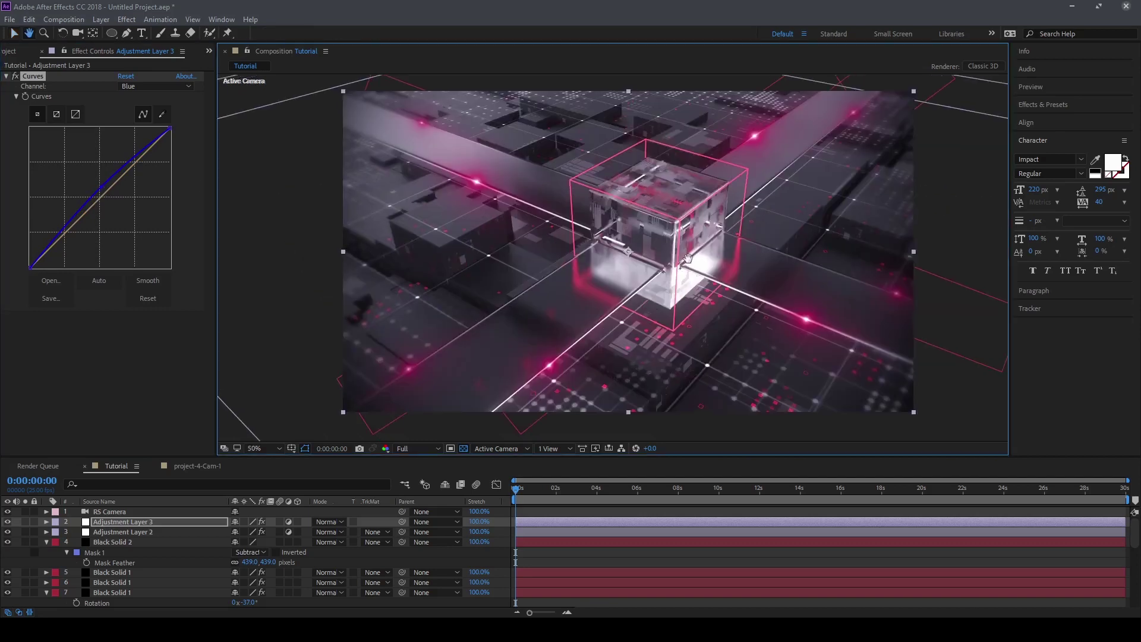
pyautogui.click(103, 189)
pyautogui.moveTo(102, 188); pyautogui.dragTo(99, 185)
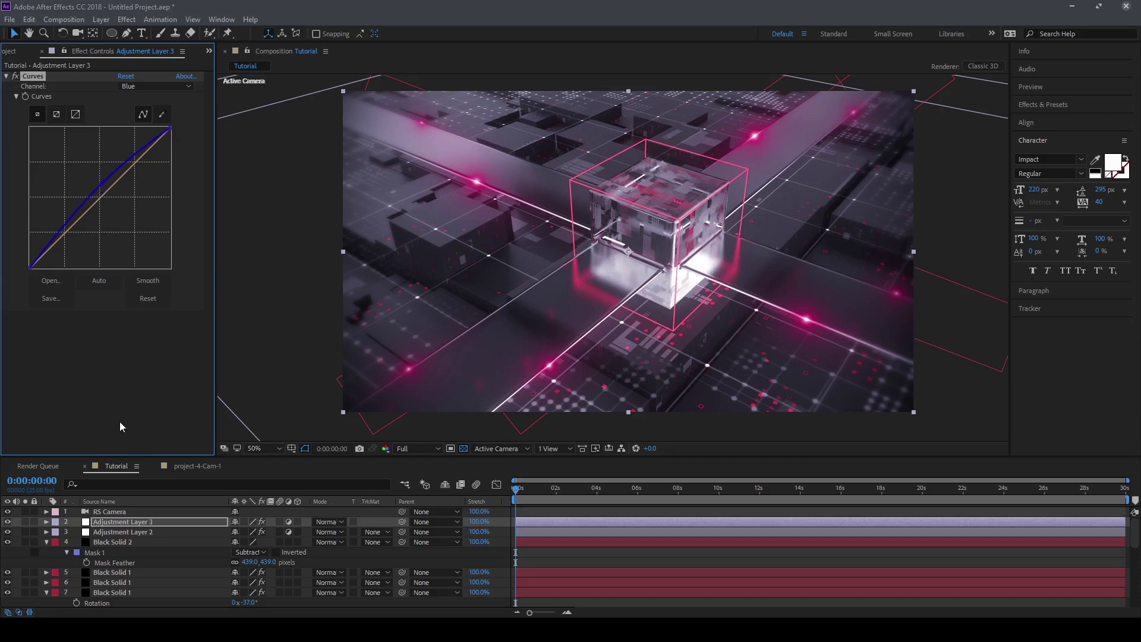
# - Apply the Levels effect to the same adjustment layer and lower Input White to about 0.93
pyautogui.hotkey('ctrl', 'space')
pyautogui.write('le')
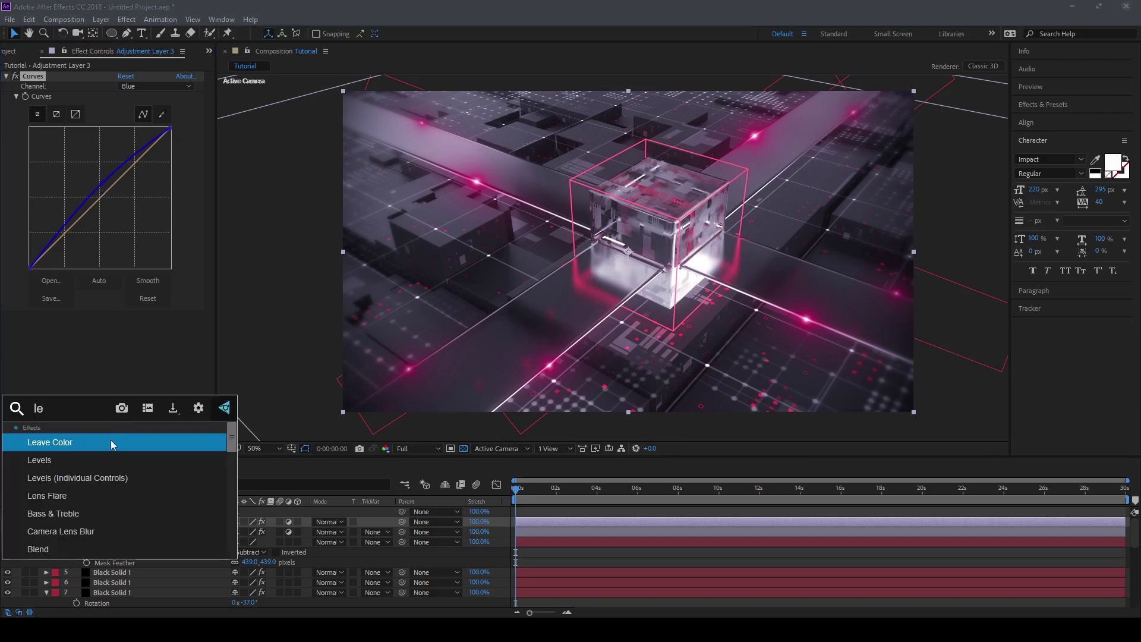
pyautogui.click(111, 440)
pyautogui.moveTo(184, 363); pyautogui.dragTo(173, 365)
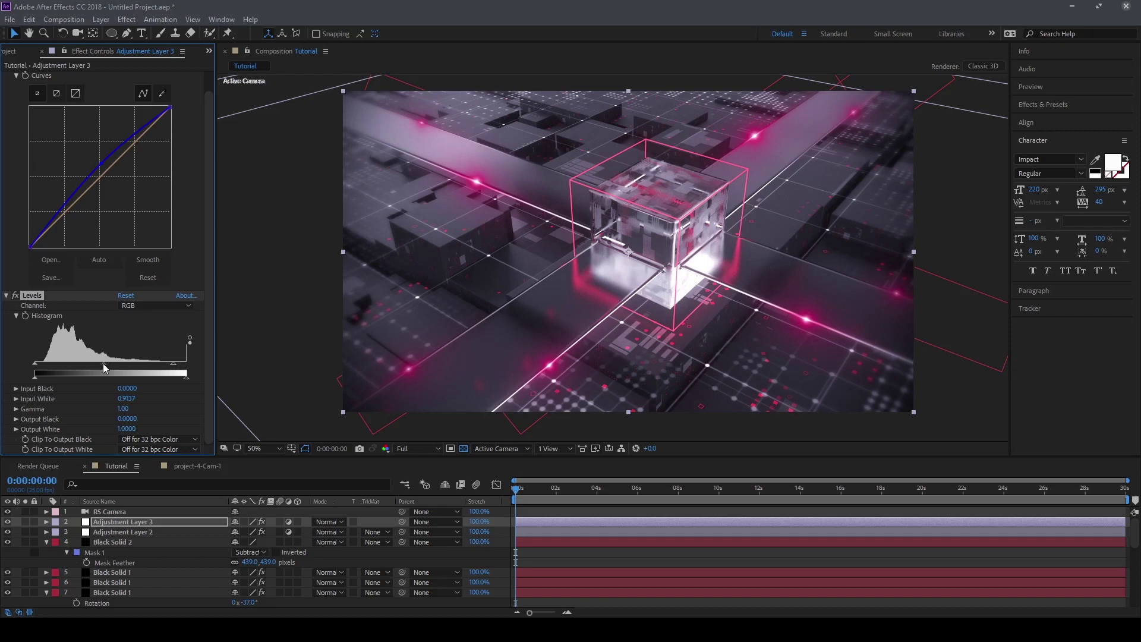
pyautogui.moveTo(174, 364); pyautogui.dragTo(176, 363)
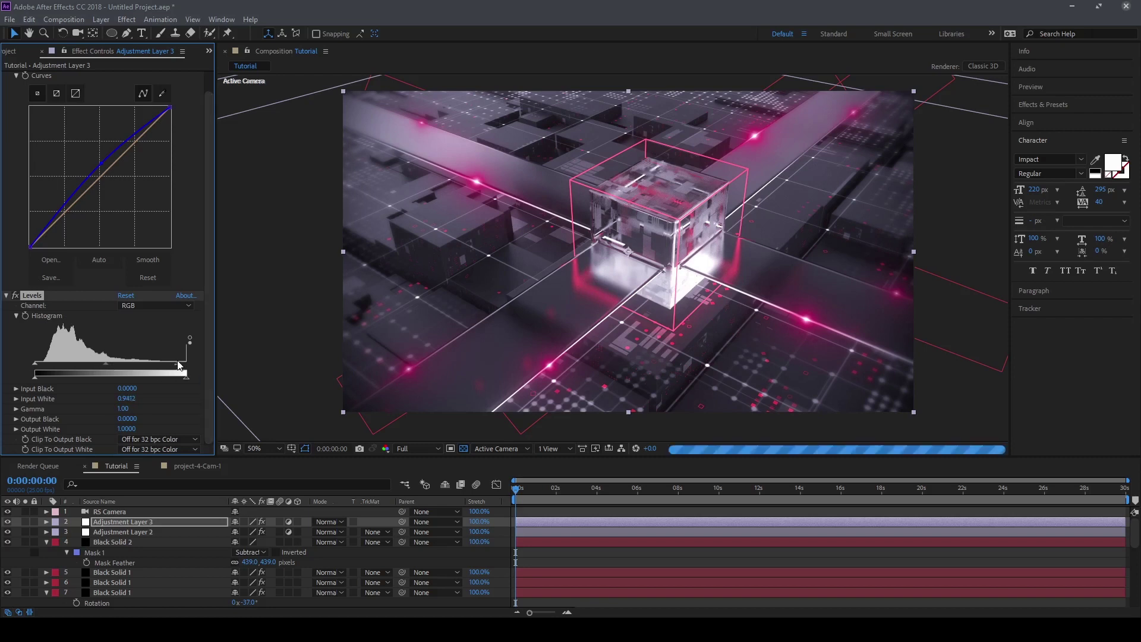
# - Raise the Levels Input Black to 0.0157 and set Gamma to 1.01
pyautogui.moveTo(34, 363)
pyautogui.mouseDown()
pyautogui.moveTo(50, 364)
pyautogui.moveTo(39, 364)
pyautogui.mouseUp()
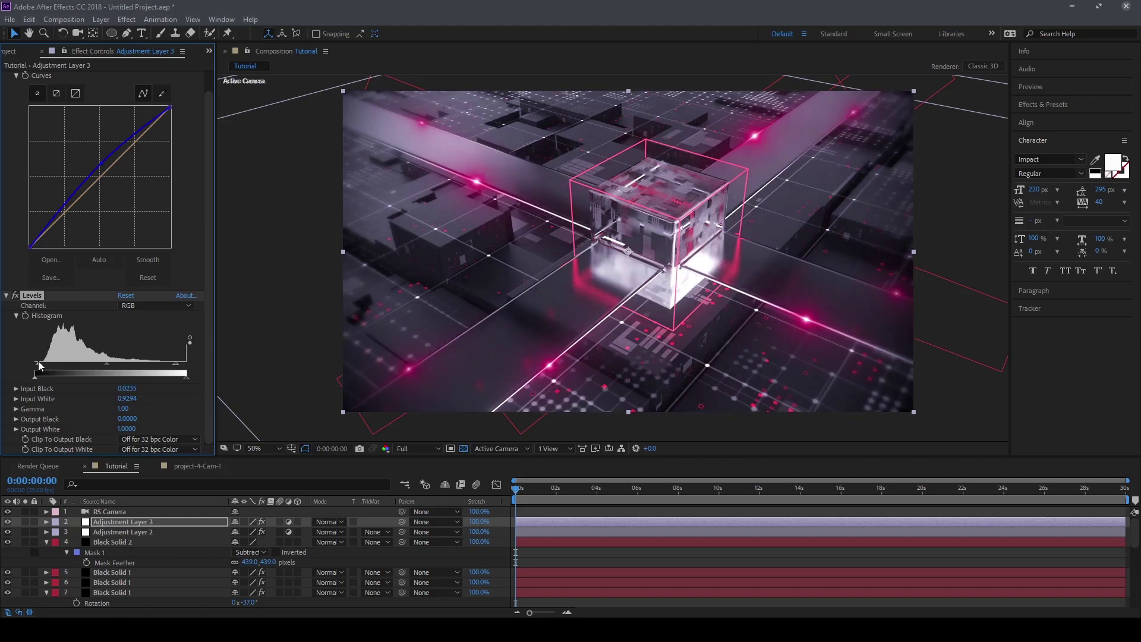
pyautogui.moveTo(39, 365); pyautogui.dragTo(38, 365)
pyautogui.moveTo(108, 365); pyautogui.dragTo(106, 364)
pyautogui.scroll(2, 37, 368)
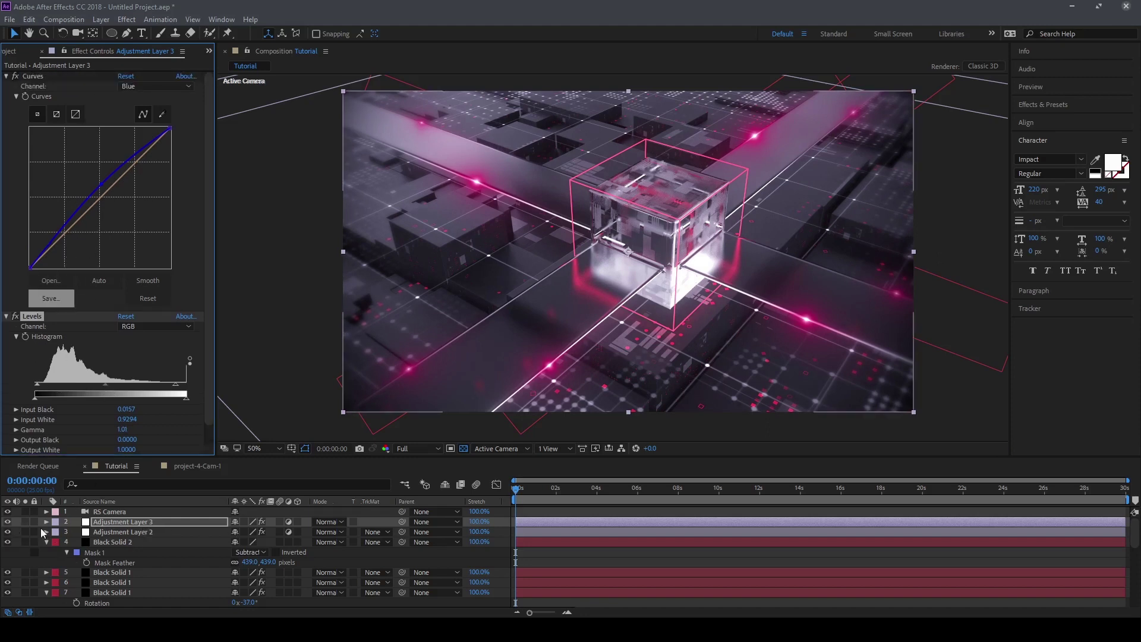
# - Toggle the colour-correction adjustment layer's visibility repeatedly to compare the image with and without the grade, leaving it visible
pyautogui.click(7, 523)
pyautogui.click(9, 525)
pyautogui.click(9, 525)
pyautogui.click(8, 523)
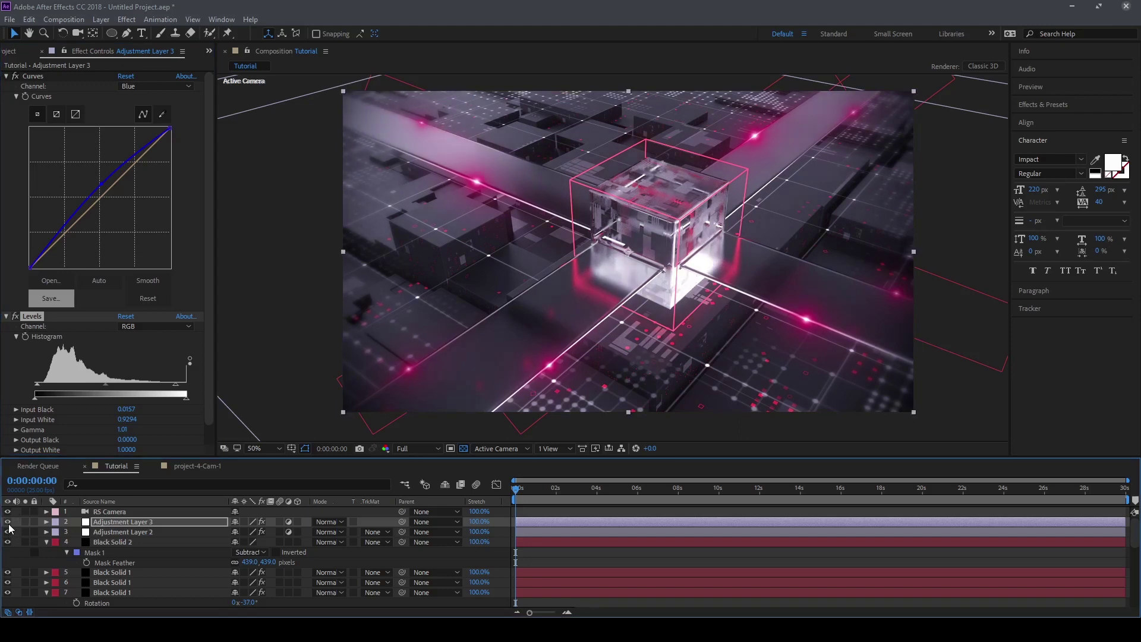
pyautogui.click(9, 526)
pyautogui.click(8, 525)
pyautogui.click(8, 525)
pyautogui.click(8, 525)
pyautogui.click(9, 525)
pyautogui.click(8, 525)
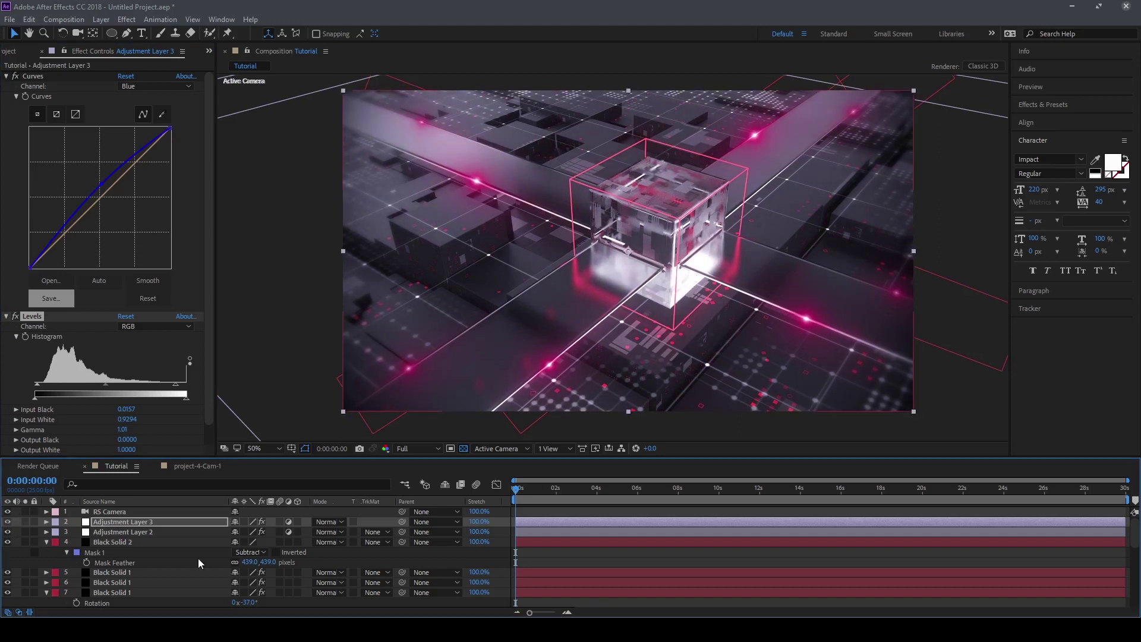